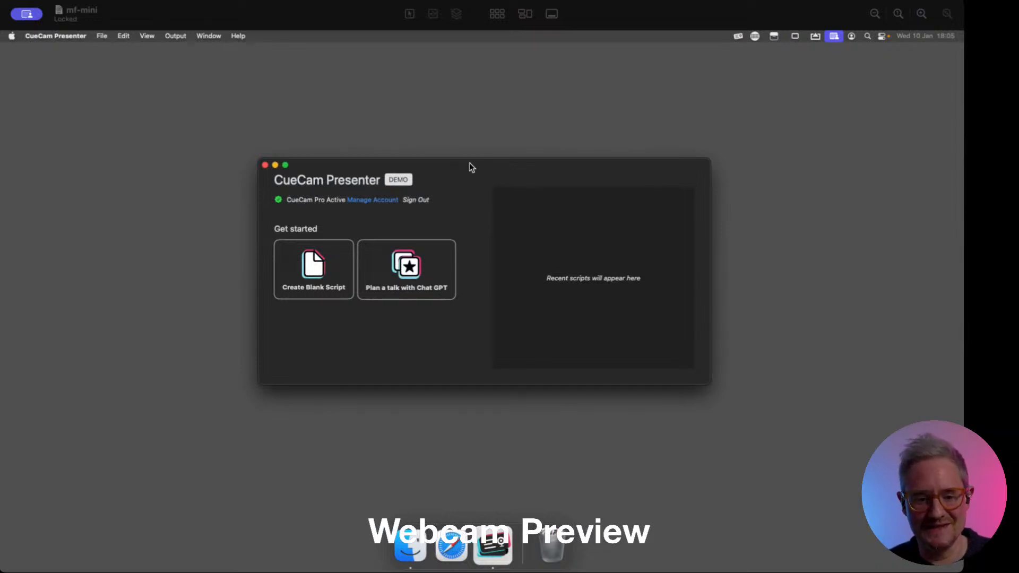
Step: Shift the CueCam Presenter welcome window slightly and turn on automatic hiding for the Dock
left_click(348, 207)
left_click_drag(460, 163, 469, 166)
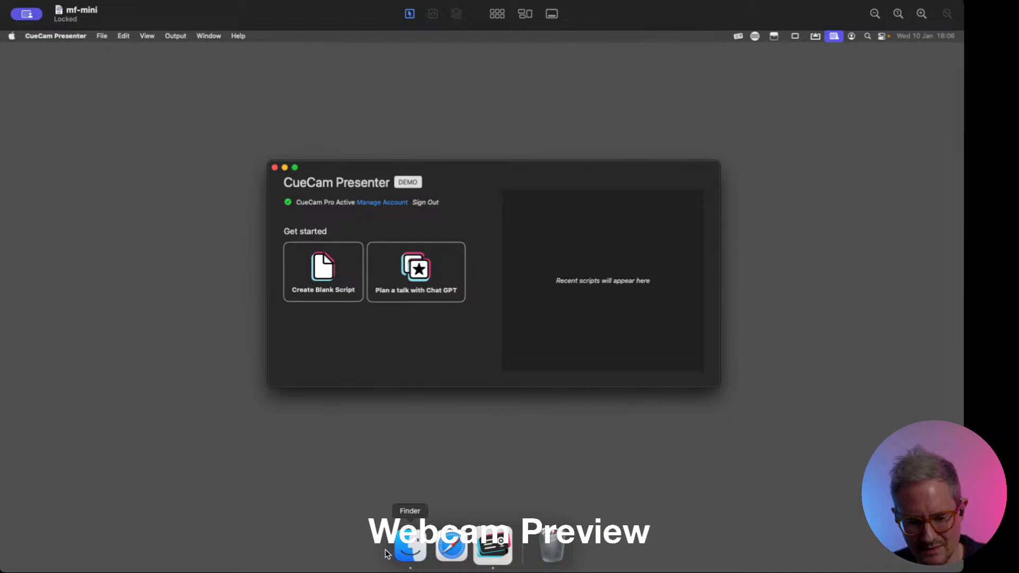
right_click(525, 551)
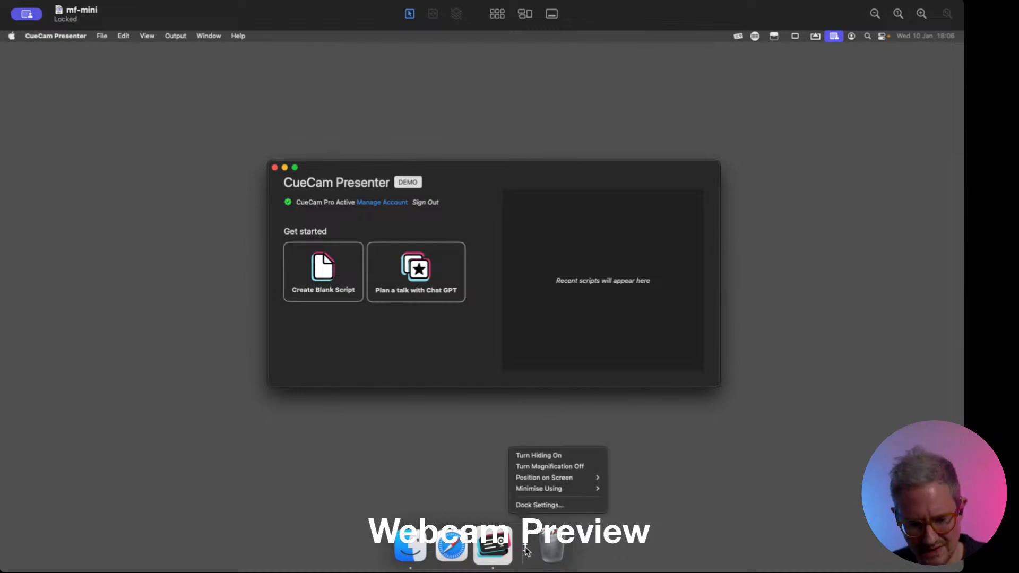
left_click(567, 457)
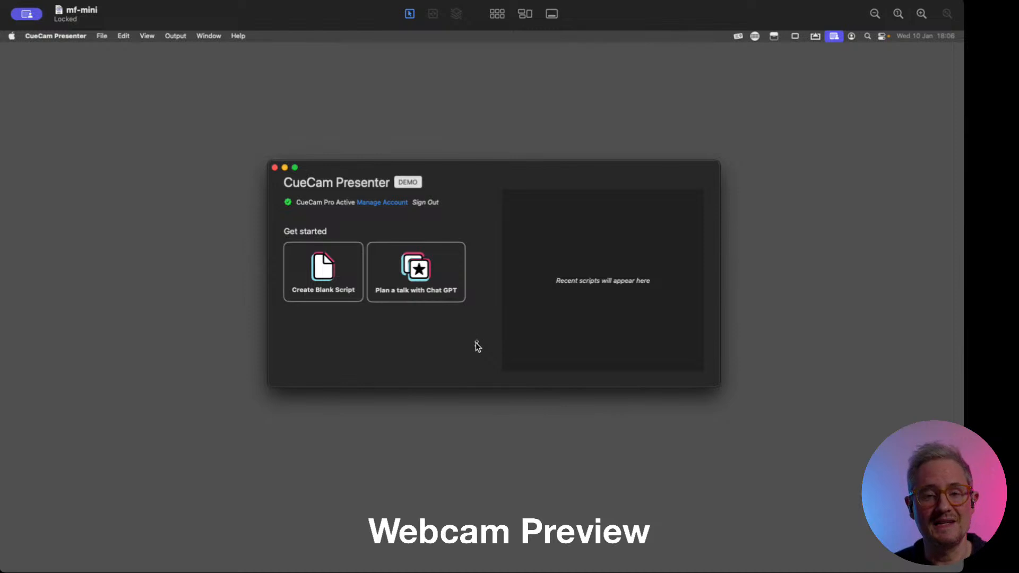
Step: Change the desktop wallpaper to the Black colour
right_click(114, 242)
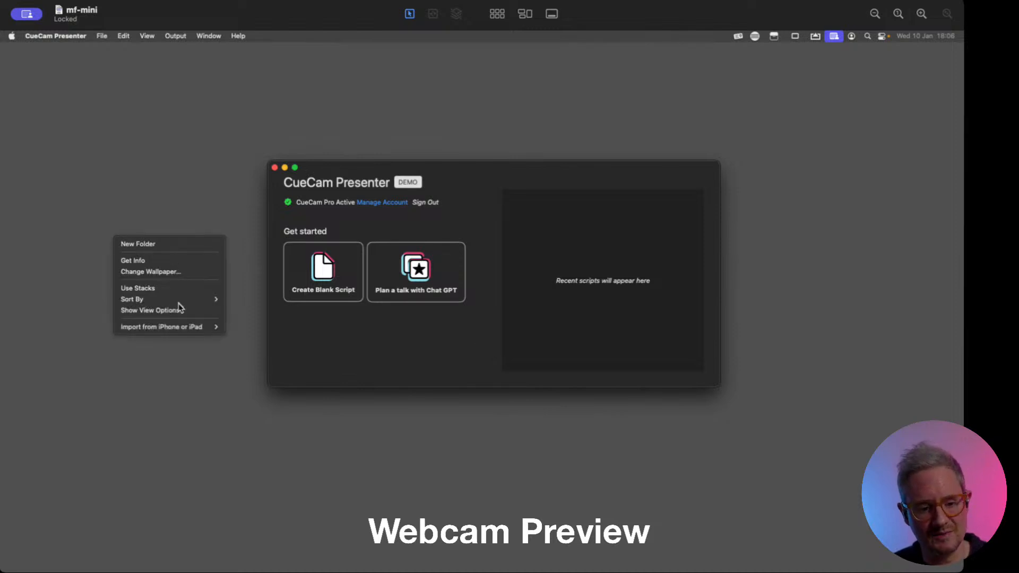
key("Escape")
right_click(128, 225)
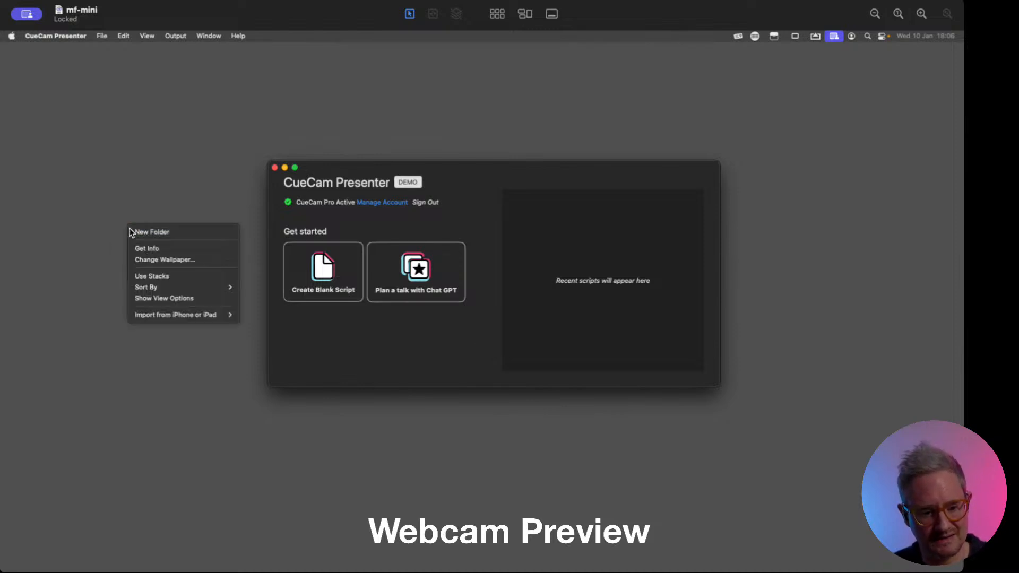
left_click(150, 260)
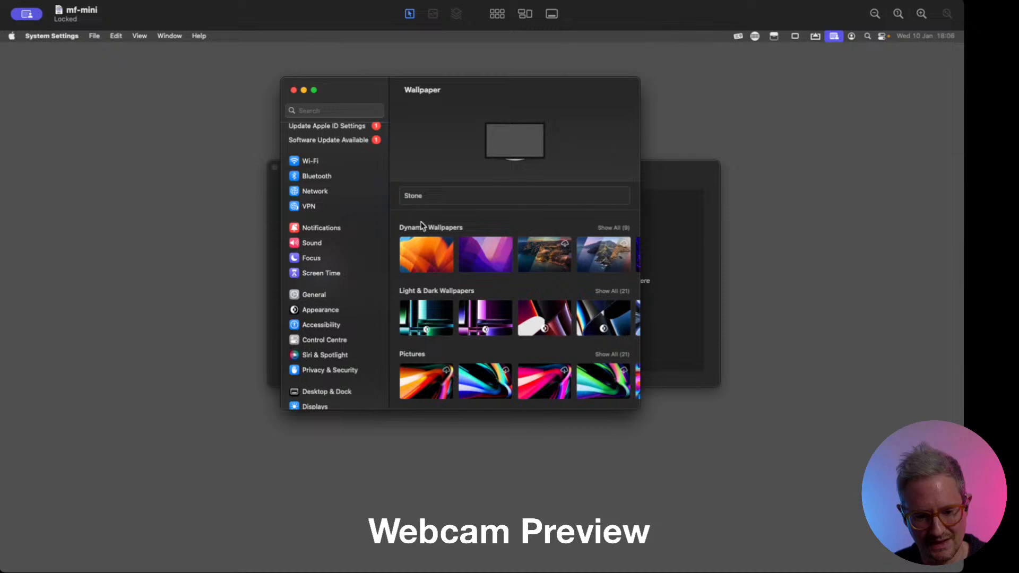
scroll(492, 299, "down", 5)
left_click(501, 303)
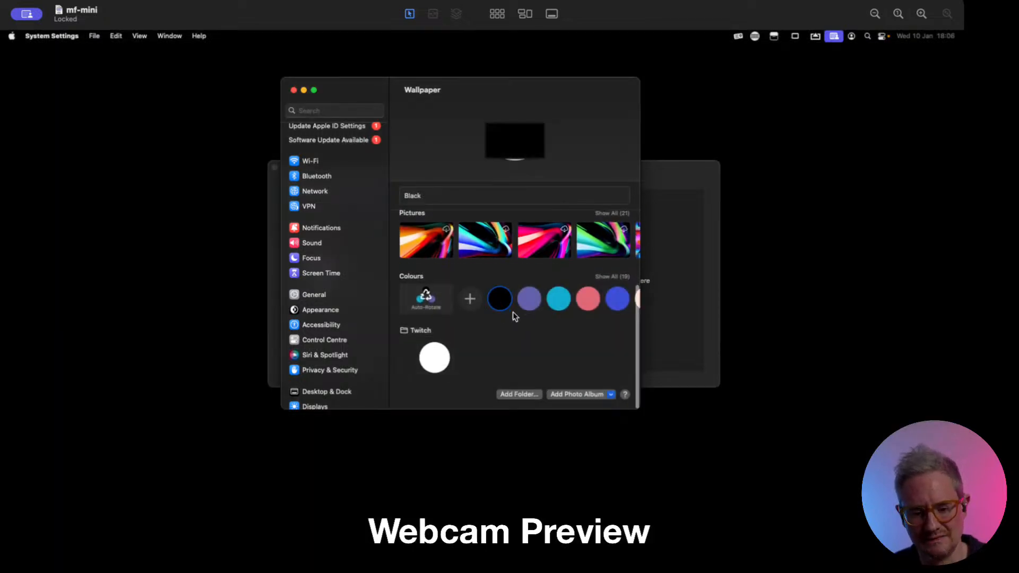
Step: Try the Catalina, Blue Violet and Ocher options as the desktop wallpaper
scroll(502, 305, "up", 3)
scroll(520, 309, "up", 2)
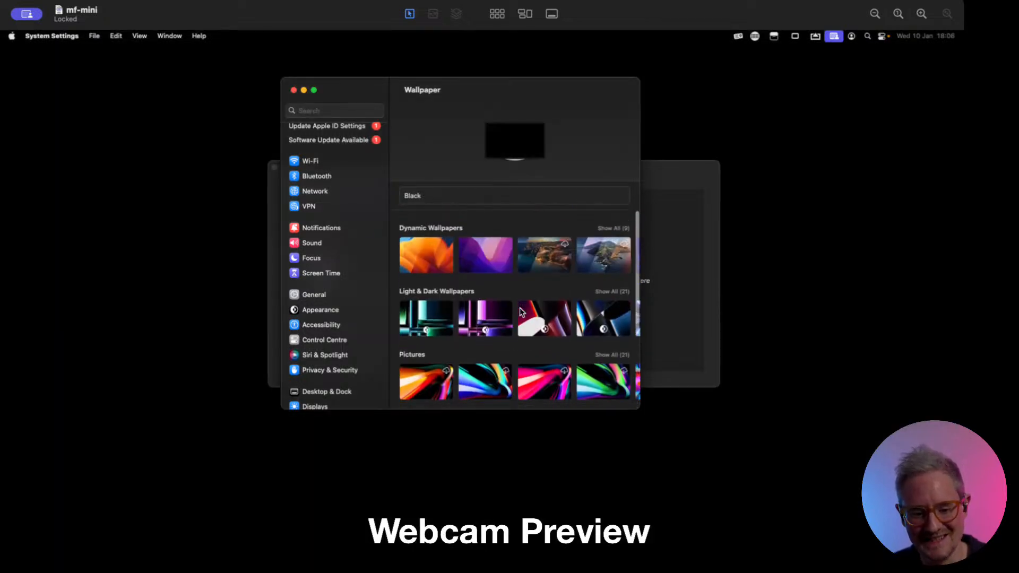
left_click(585, 268)
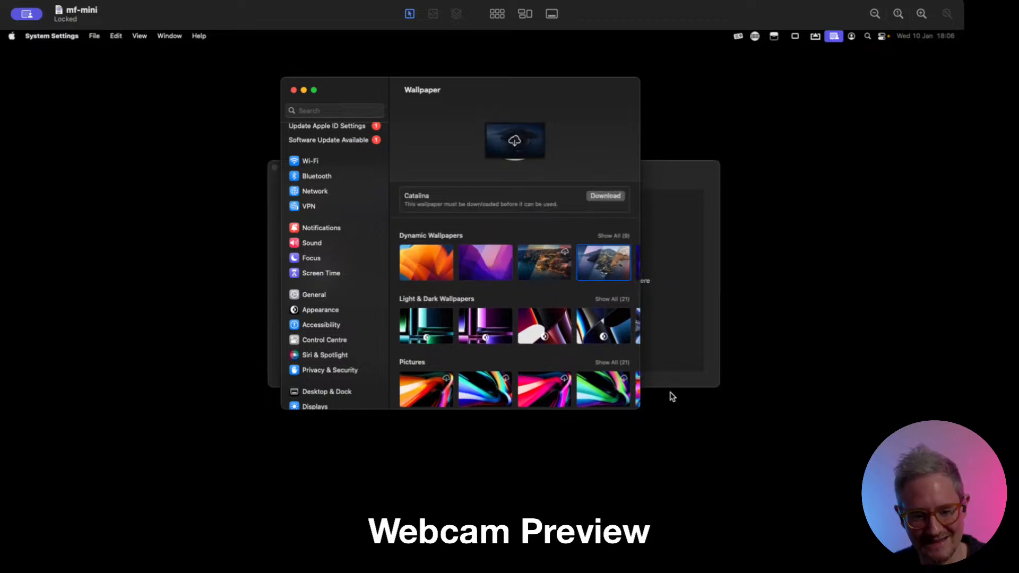
scroll(572, 323, "down", 5)
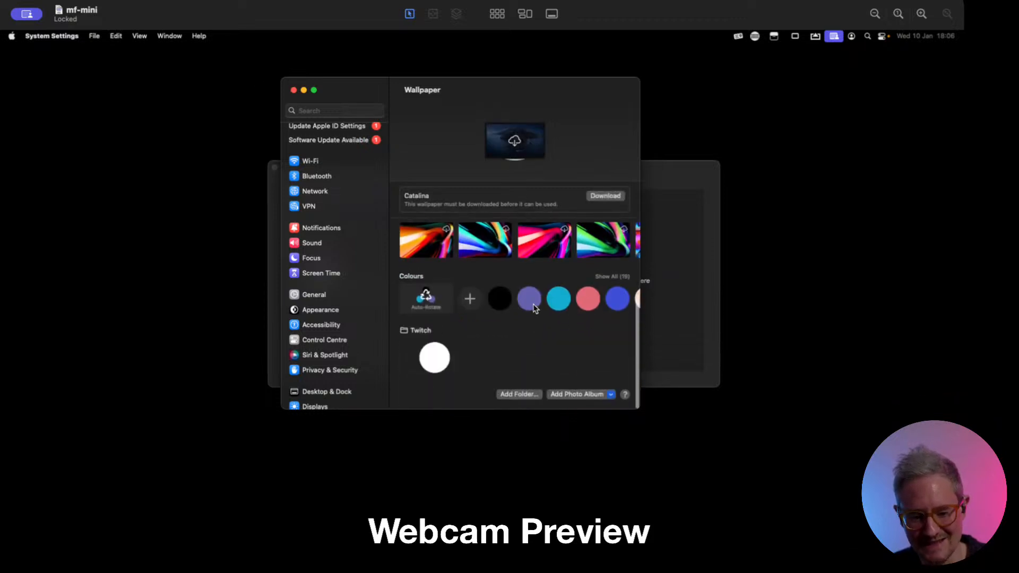
left_click(529, 299)
scroll(595, 303, "right", 5)
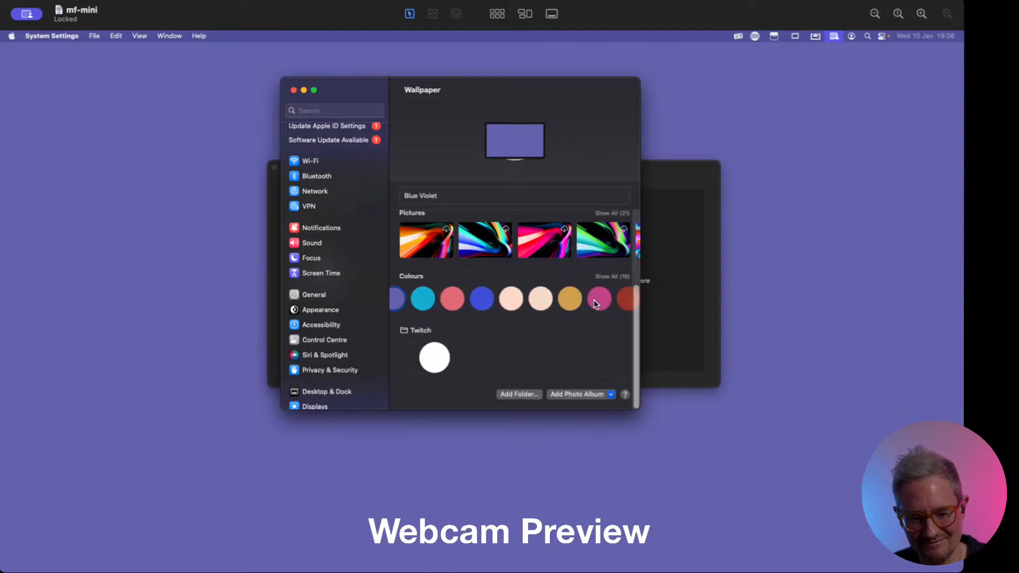
left_click(567, 300)
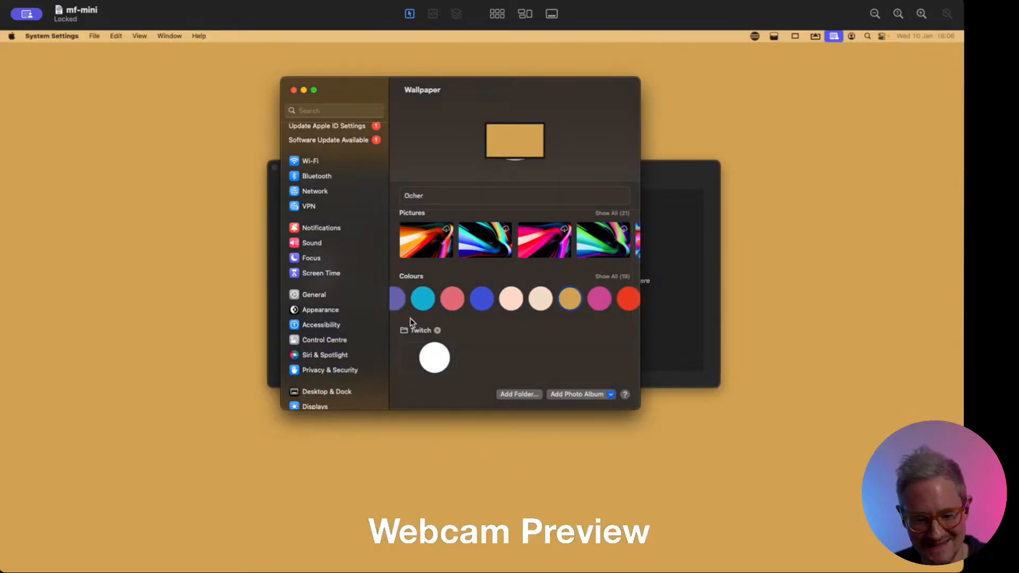
Step: Set the wallpaper back to Black and close the System Settings window
scroll(427, 299, "left", 2)
scroll(429, 301, "left", 3)
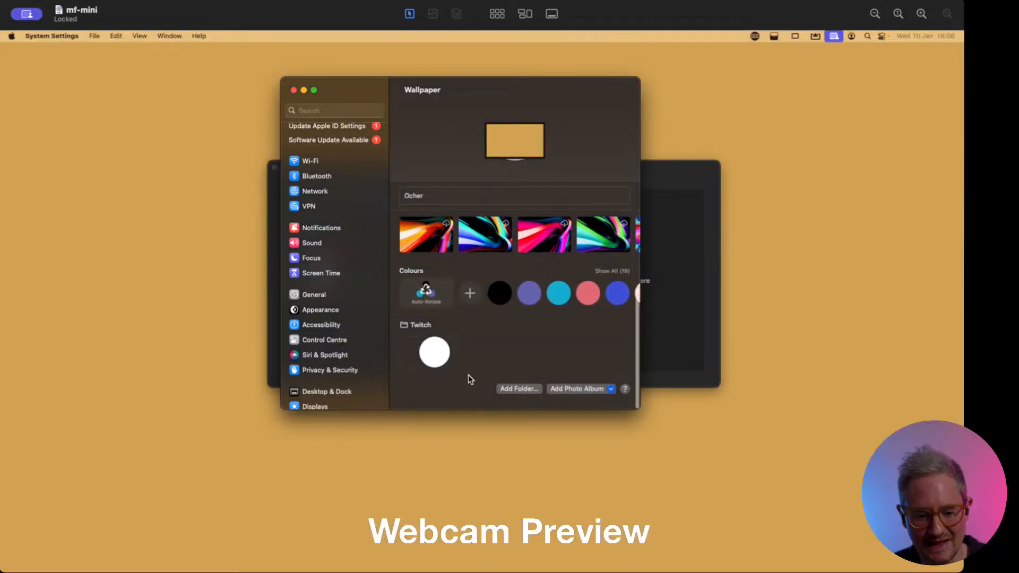
left_click(499, 299)
left_click(293, 90)
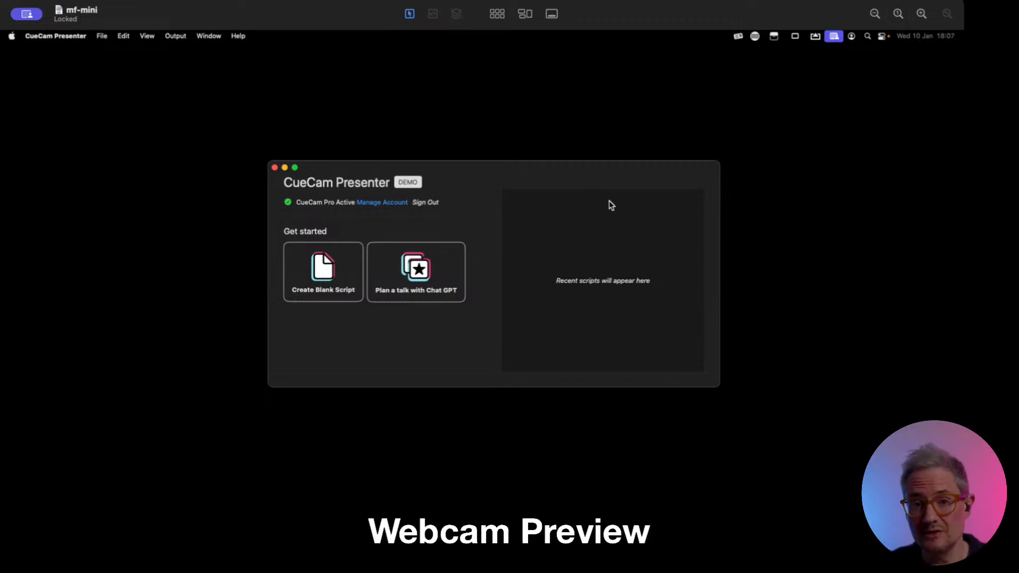
Step: Create a blank script, enlarge its window and centre it on the desktop
left_click(312, 267)
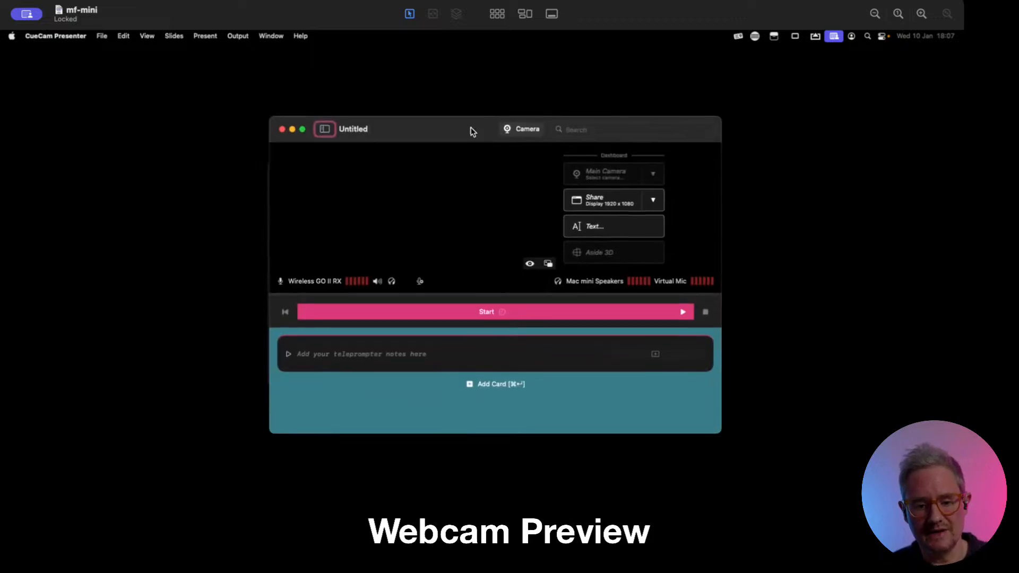
mouse_move(470, 132)
left_mouse_down()
mouse_move(446, 106)
mouse_move(463, 124)
left_mouse_up()
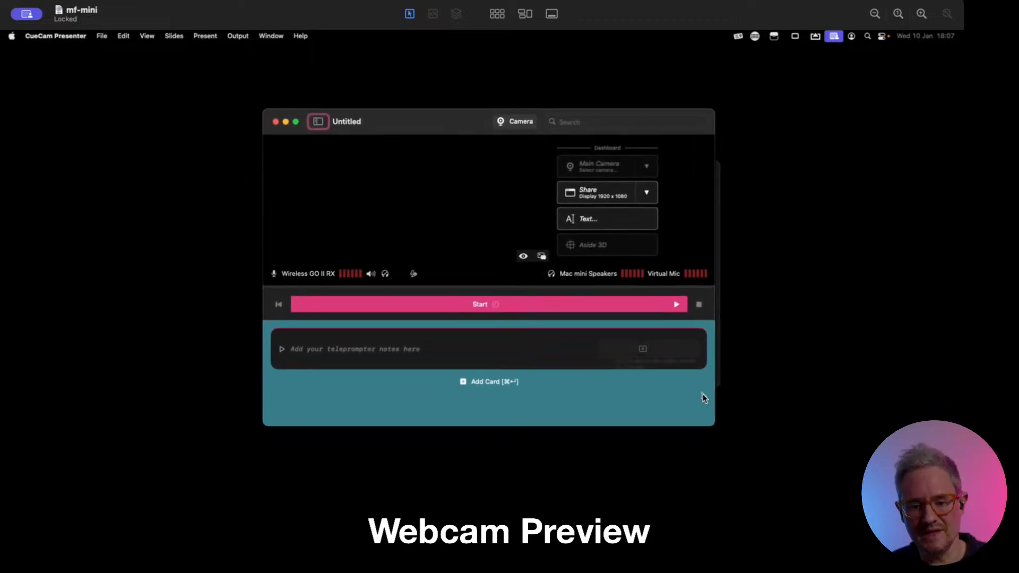
left_click_drag(716, 426, 776, 519)
left_click_drag(451, 126, 427, 110)
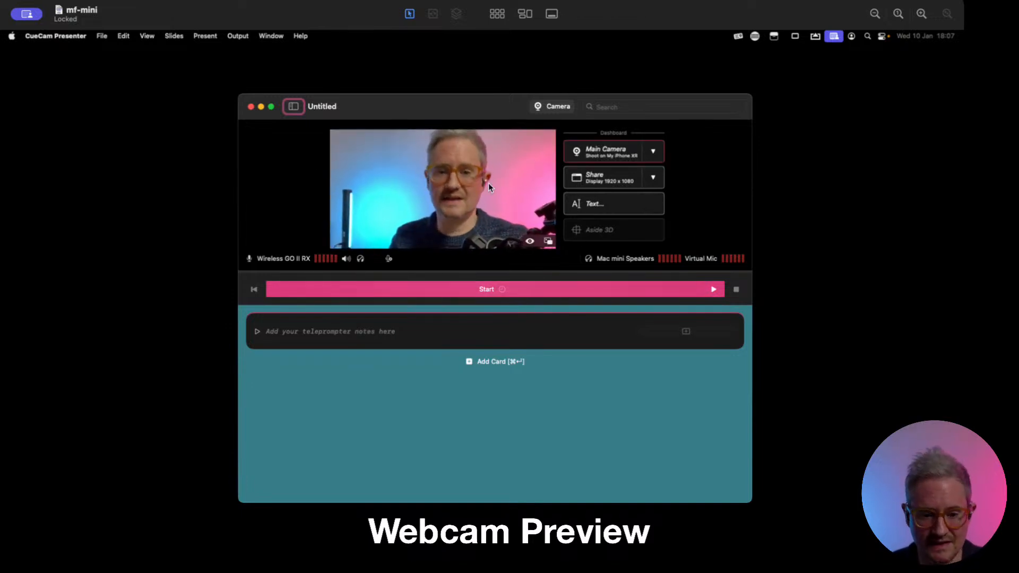
Step: Look through the camera sources offered for the Main Camera and leave Shoot on My iPhone XR selected
left_click(653, 152)
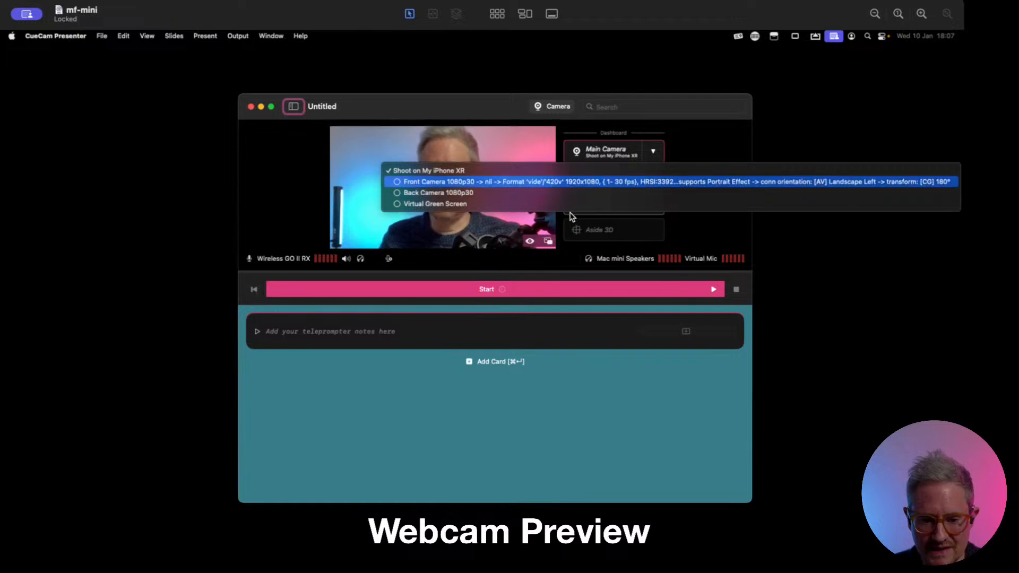
left_click(452, 102)
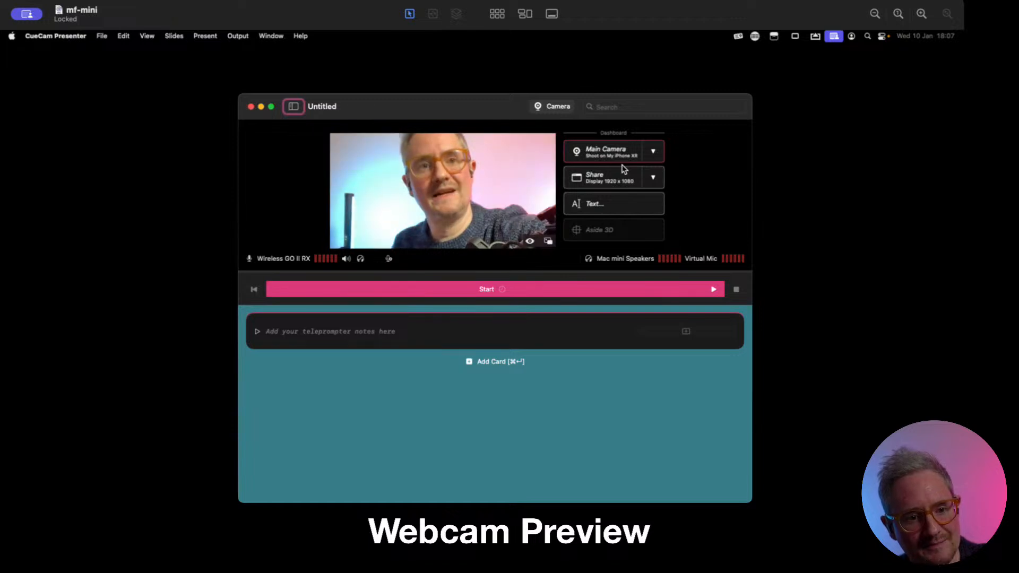
left_click(653, 153)
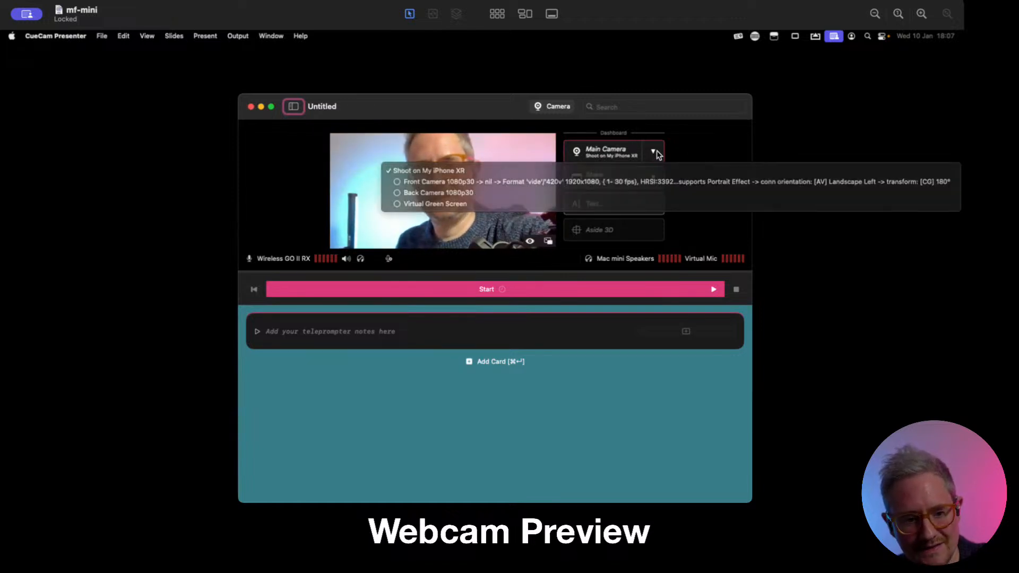
left_click(656, 153)
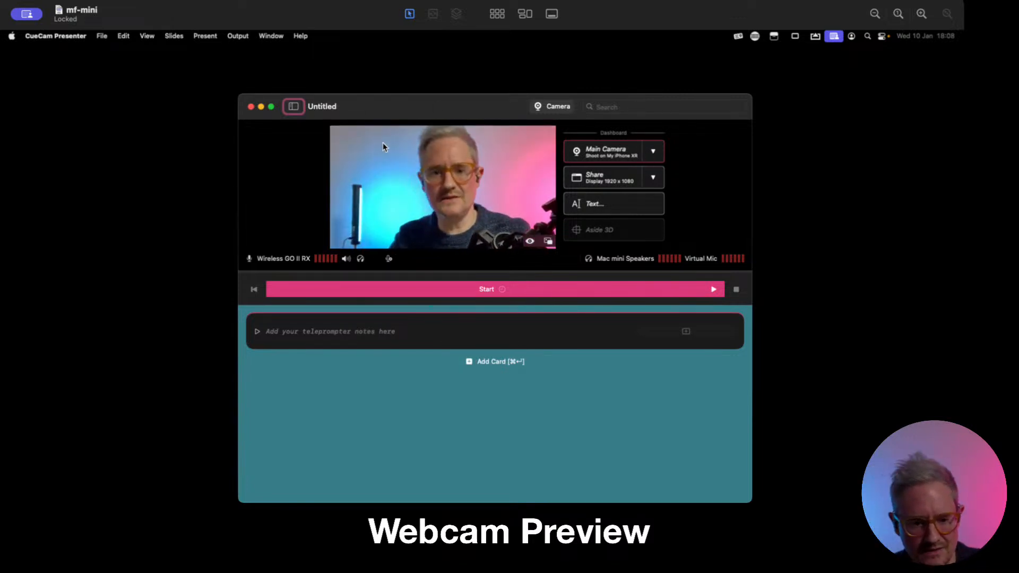
Step: Show the sidebar and look at the green screen and LUT settings of the Shoot on My iPhone XR camera
left_click(301, 110)
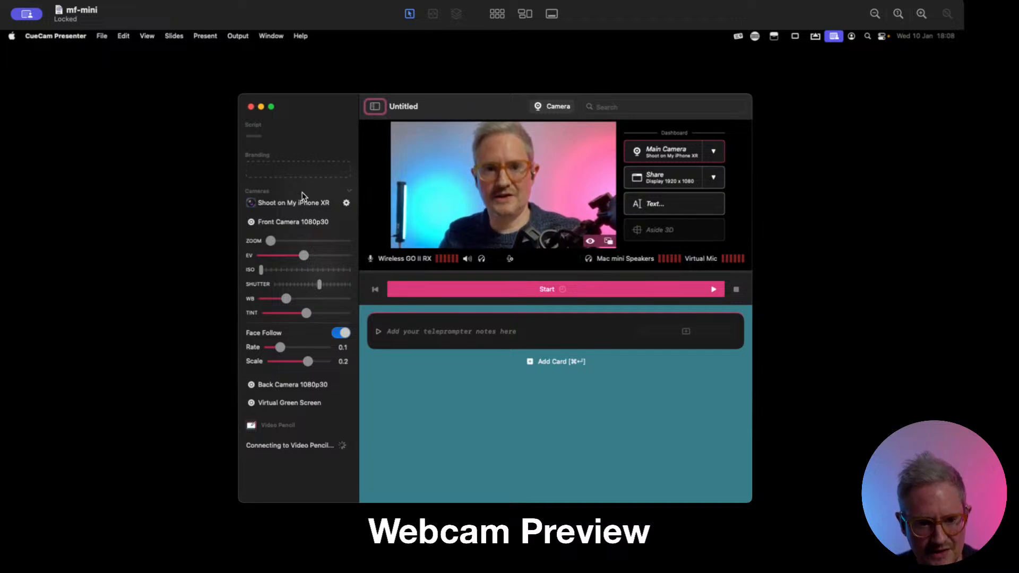
left_click(346, 203)
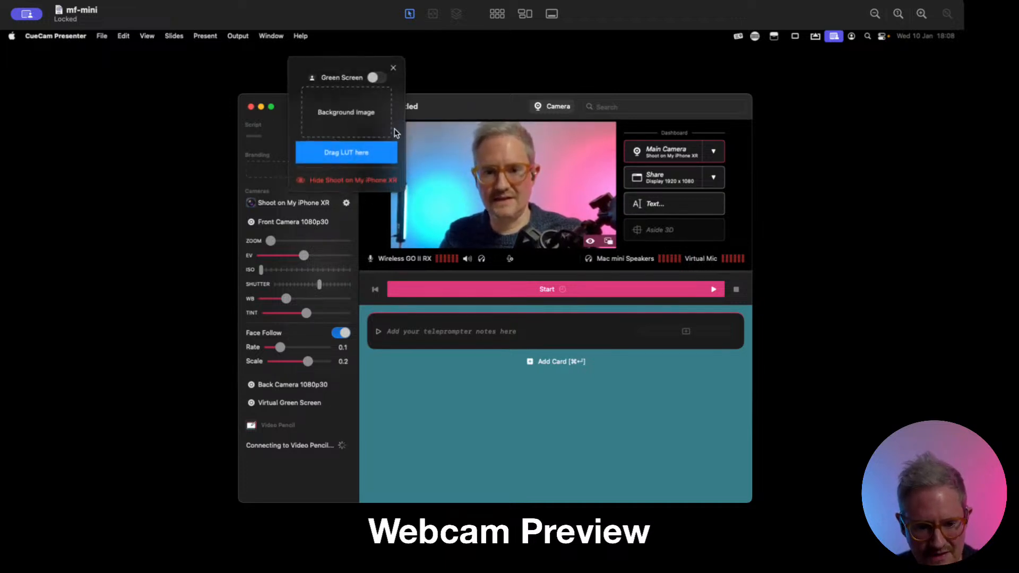
left_click(355, 210)
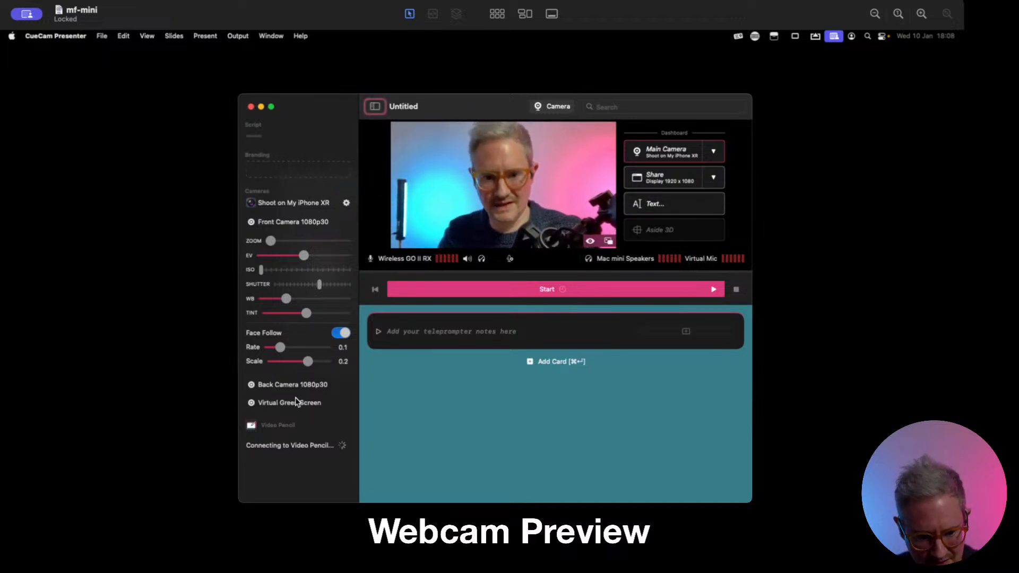
Step: Switch Face Follow off and on again for the front camera and hide the sidebar
left_click(342, 334)
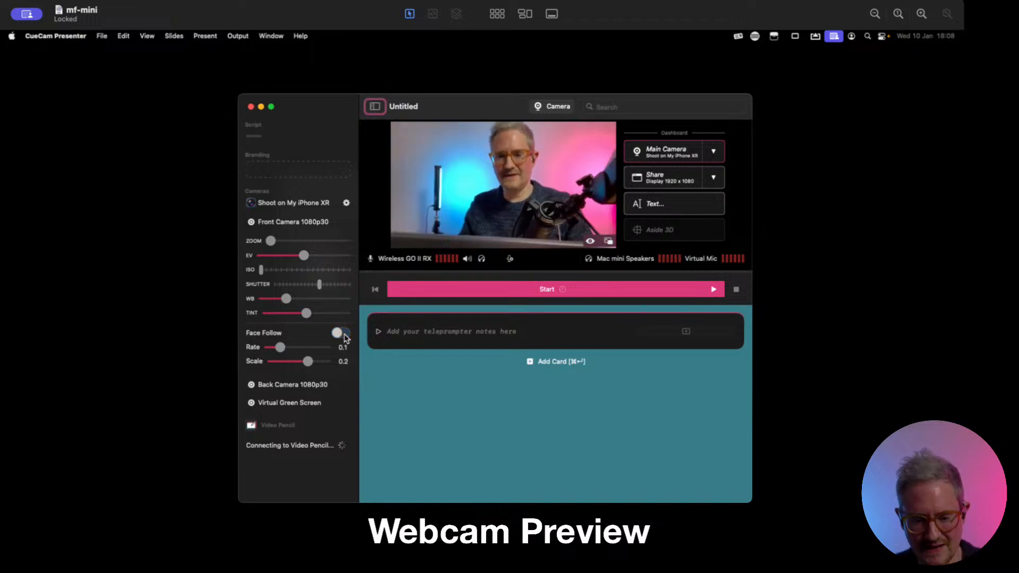
left_click(343, 334)
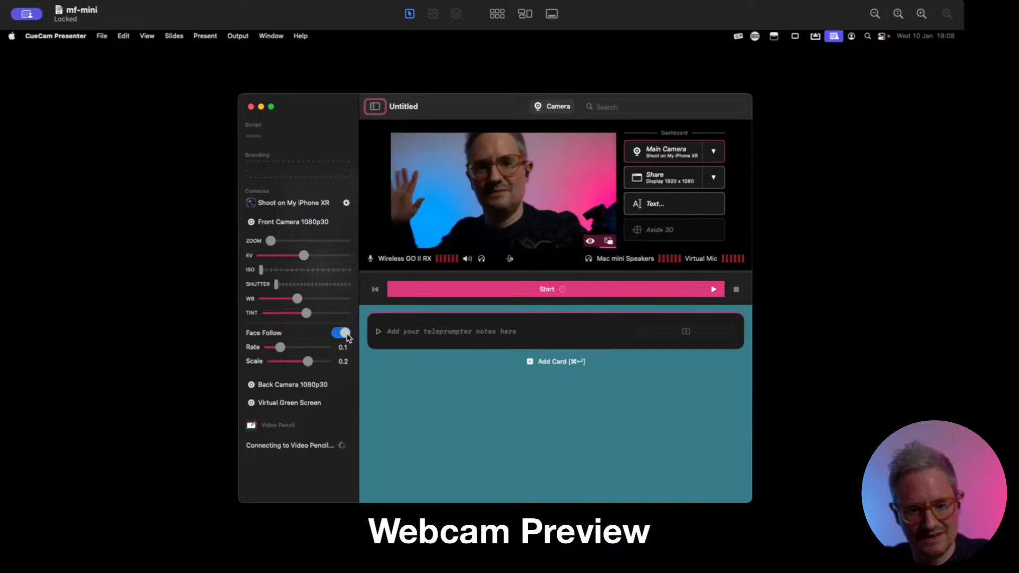
left_click(375, 107)
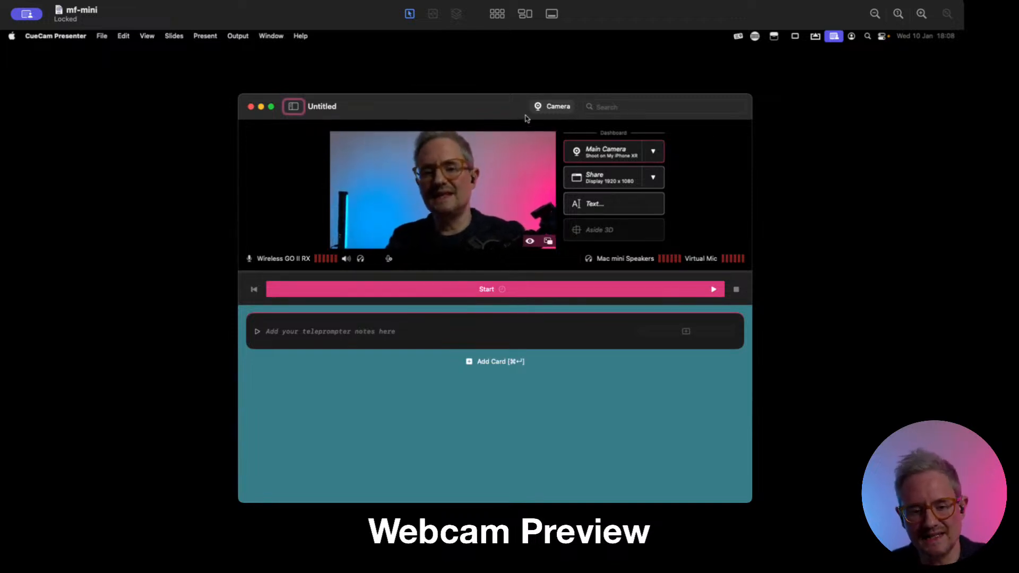
Step: Hide the script's camera preview and bring it back, two times in a row
left_click(552, 107)
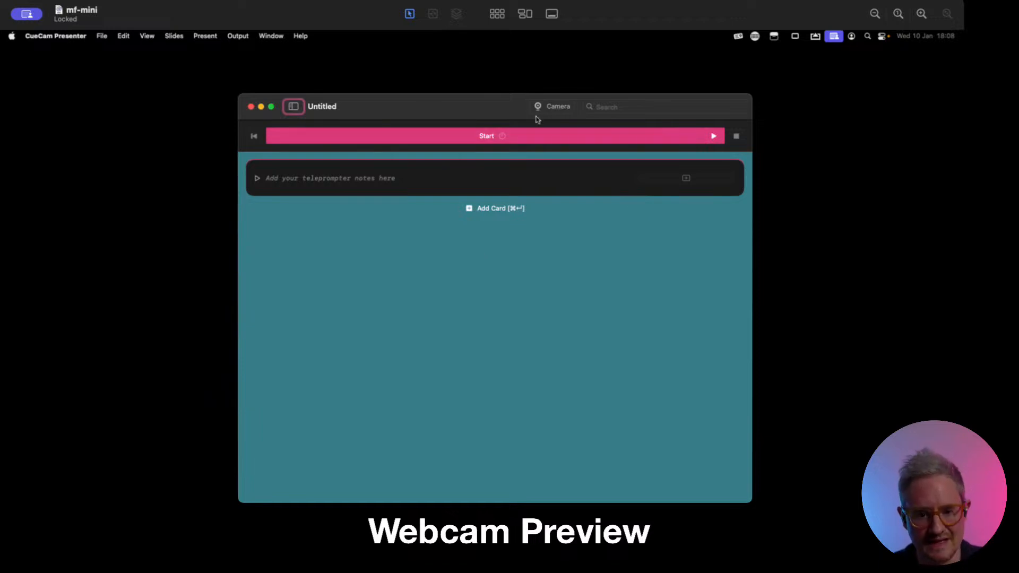
left_click(550, 108)
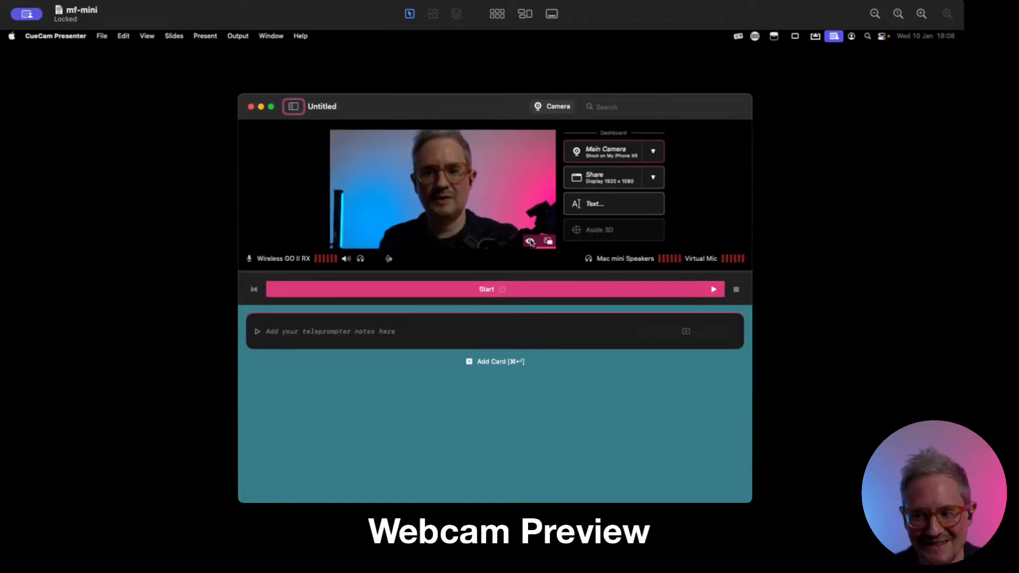
left_click(546, 105)
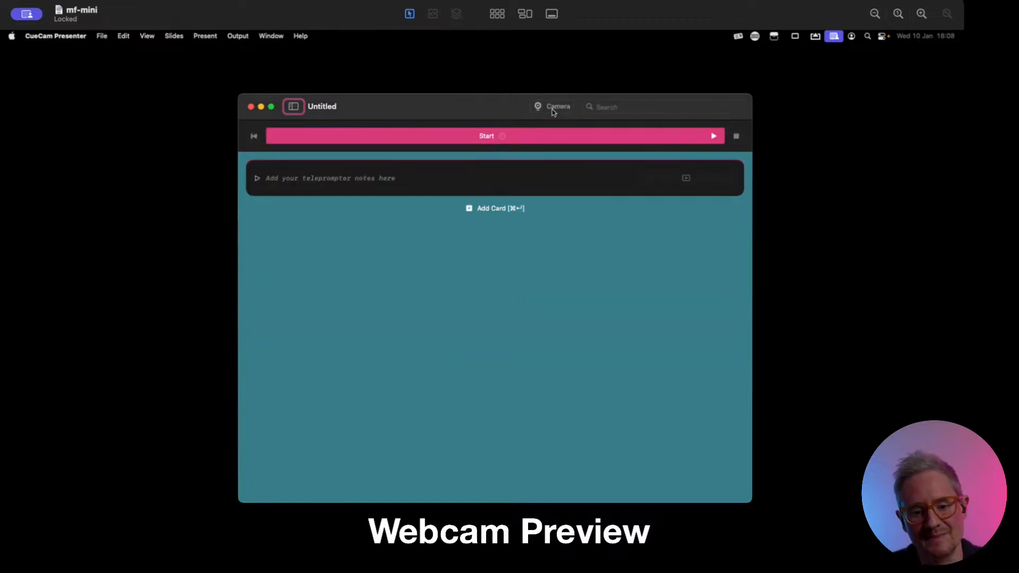
left_click(552, 107)
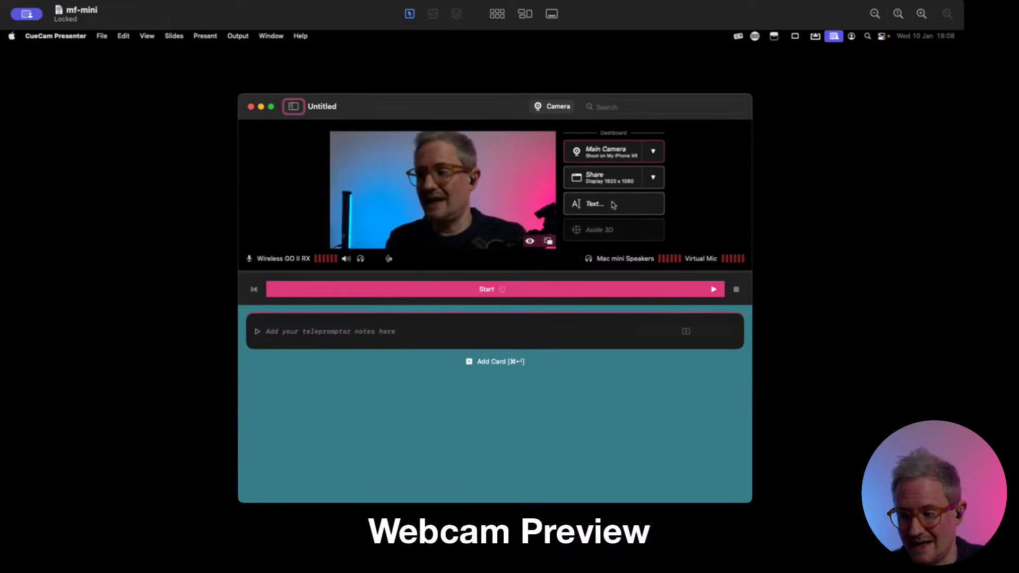
Step: Start the presentation and magnify the remote screen for a closer look at the dashboard
left_click(644, 294)
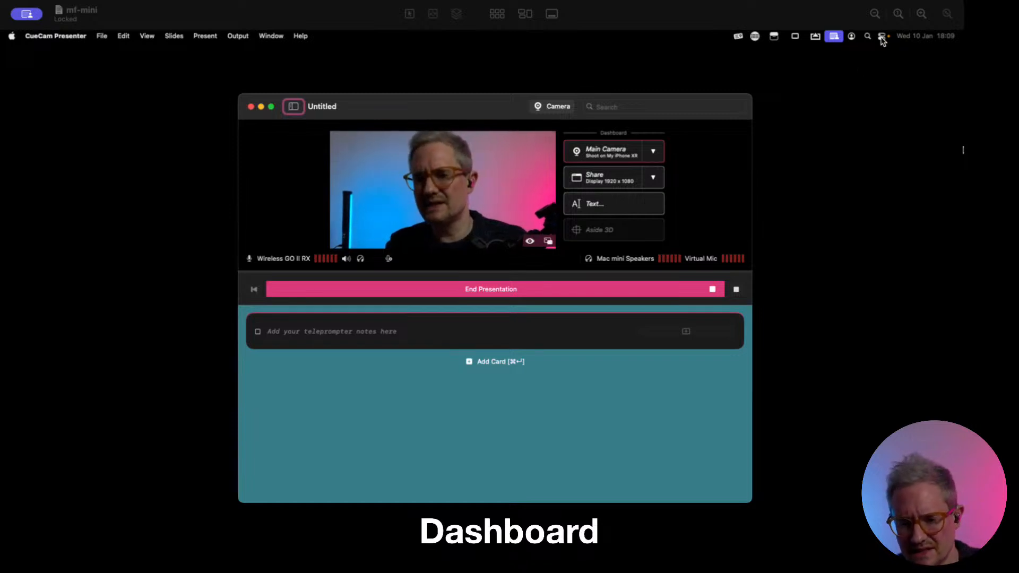
left_click(920, 16)
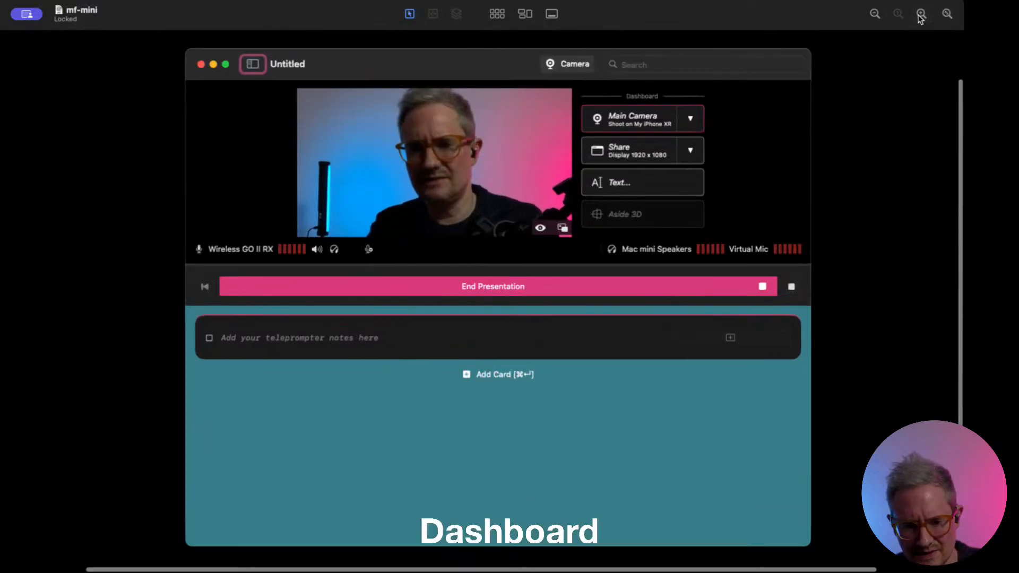
left_click(920, 16)
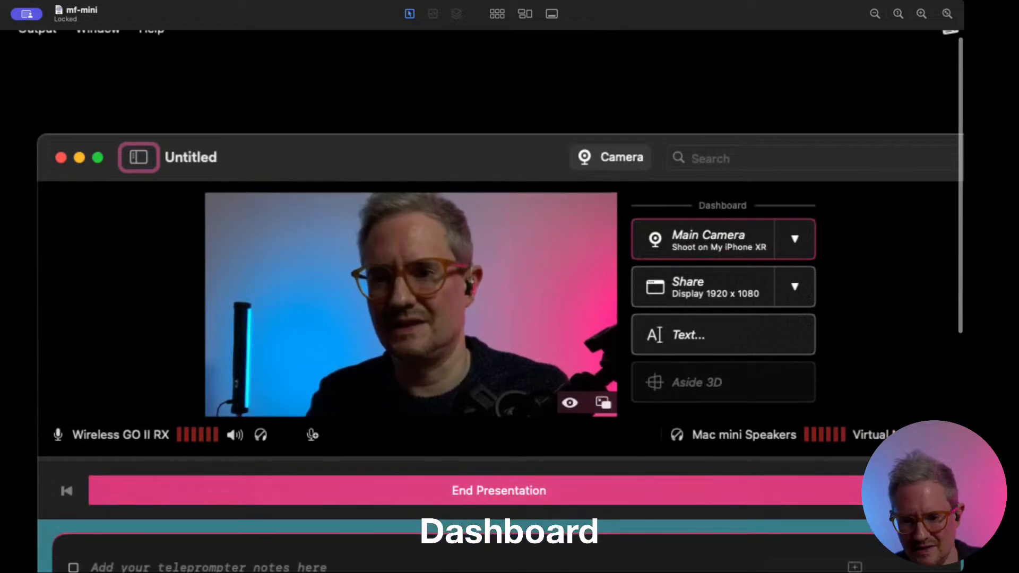
left_click(875, 14)
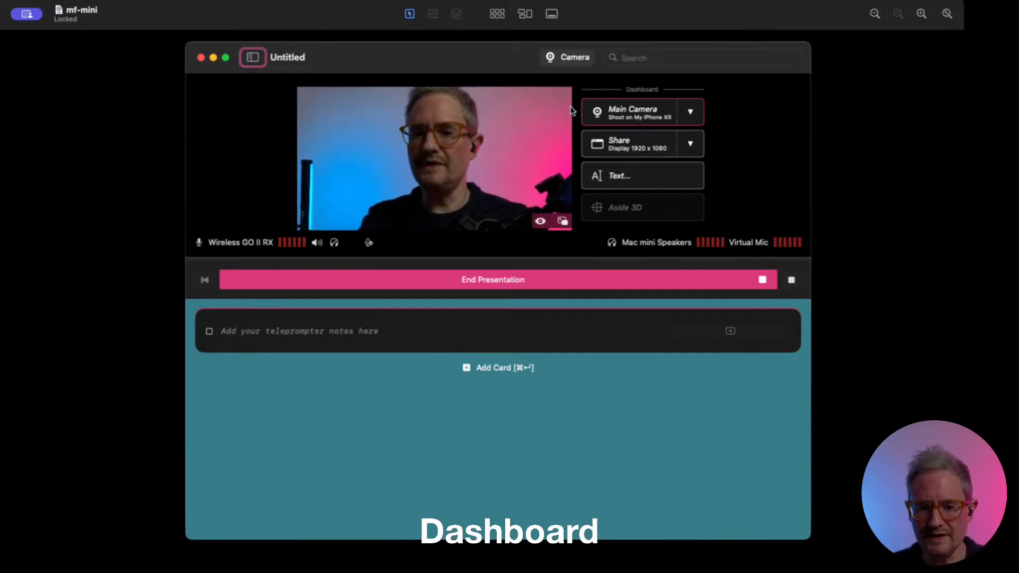
Step: Look through the dashboard's Main Camera choices and the Share source choices, including the cameras available for sharing
left_click(690, 113)
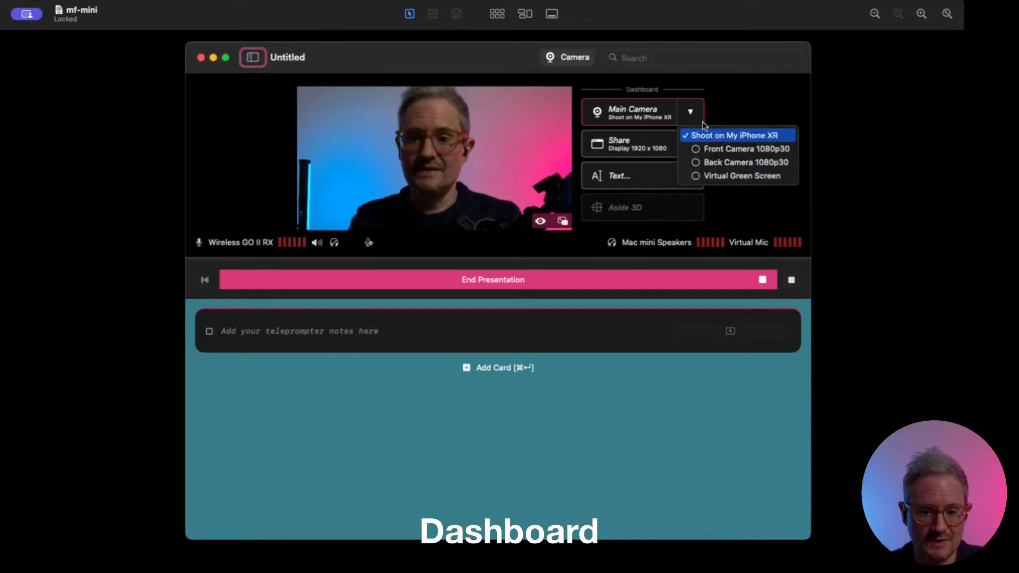
left_click(655, 153)
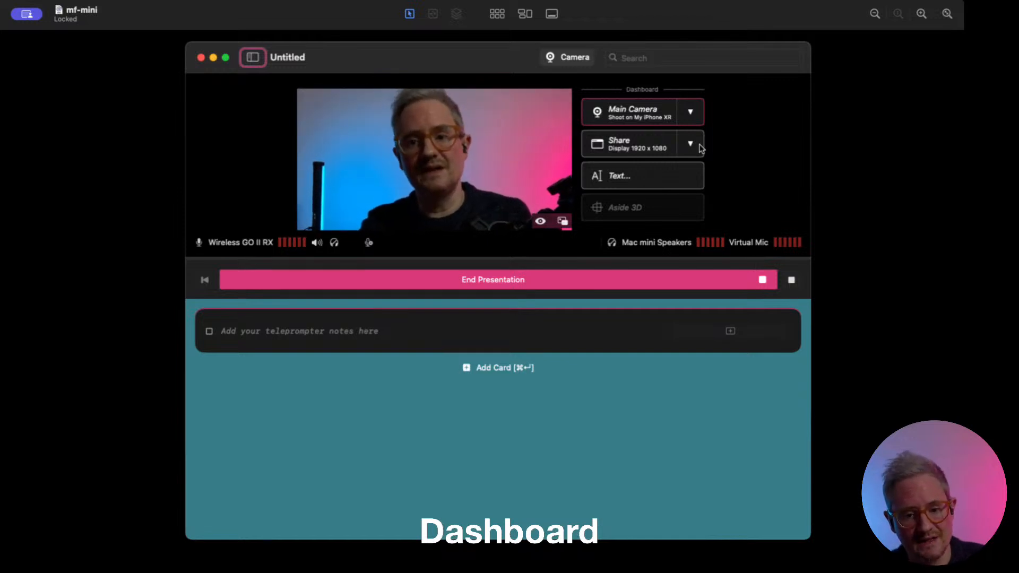
left_click(687, 151)
mouse_move(693, 172)
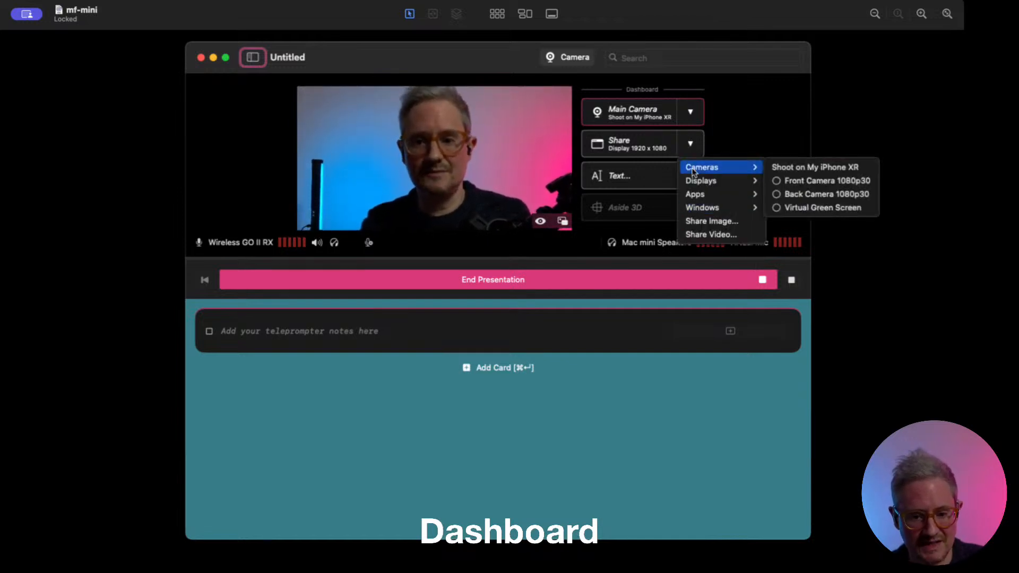
left_click(693, 148)
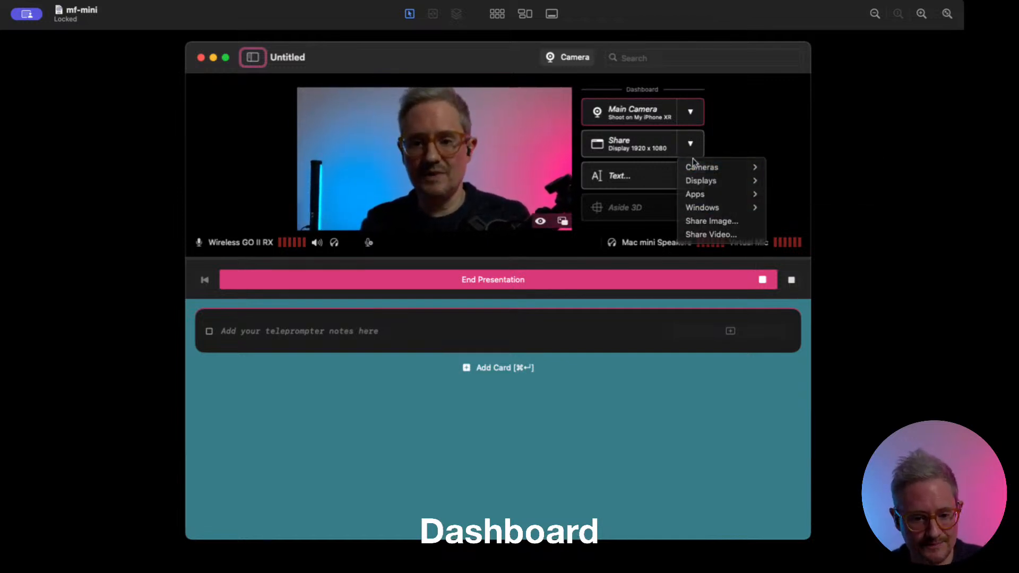
left_click(691, 145)
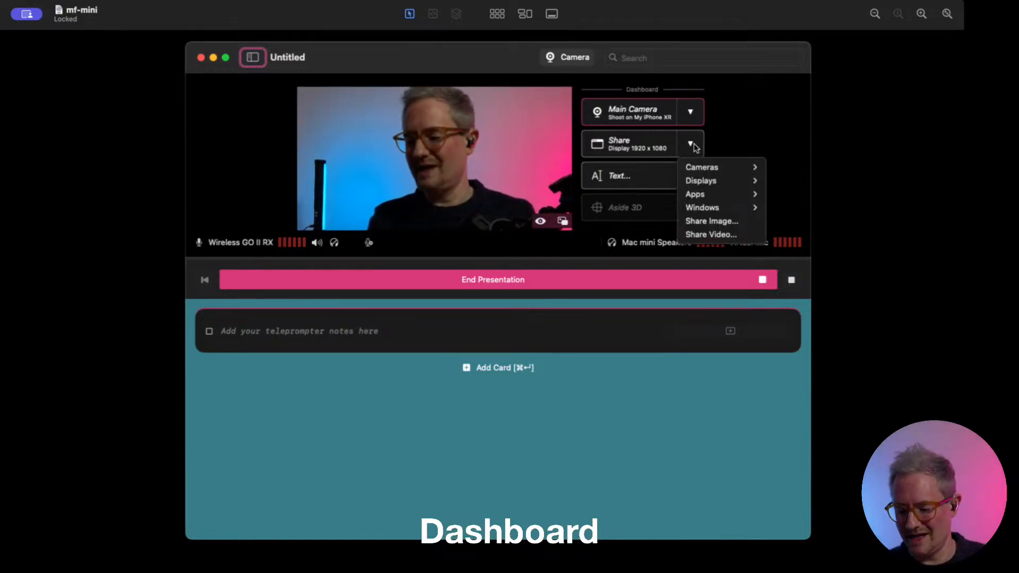
Step: Check the Main Camera and Share source choices again for a second iPhone's cameras
left_click(691, 116)
left_click(691, 115)
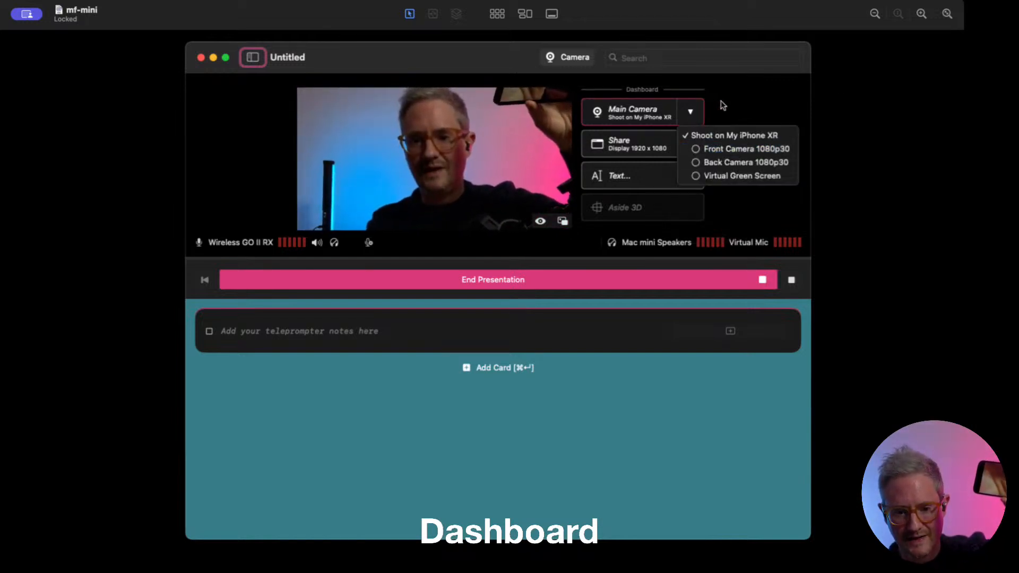
left_click(697, 110)
left_click(694, 111)
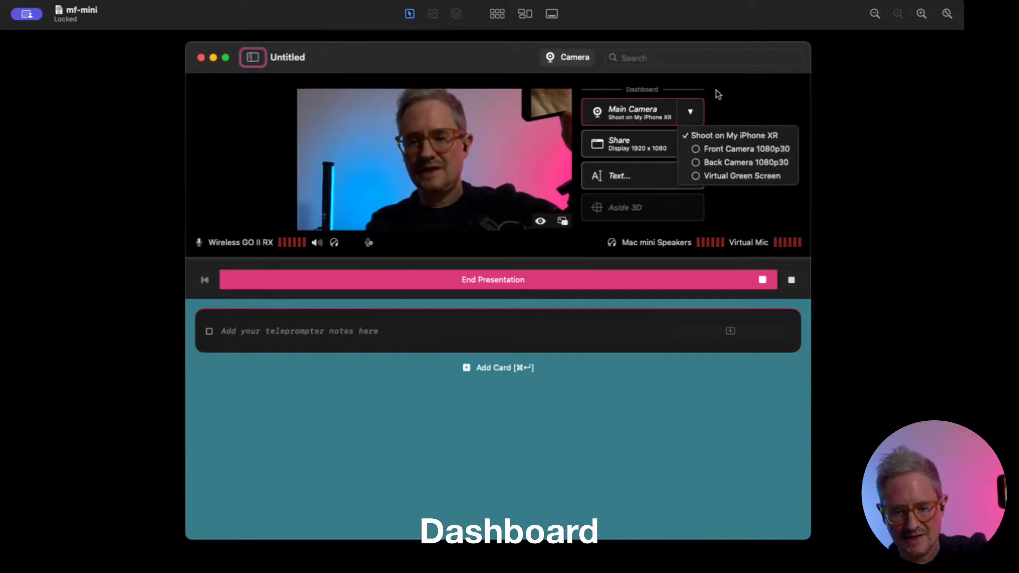
left_click(714, 95)
left_click(691, 145)
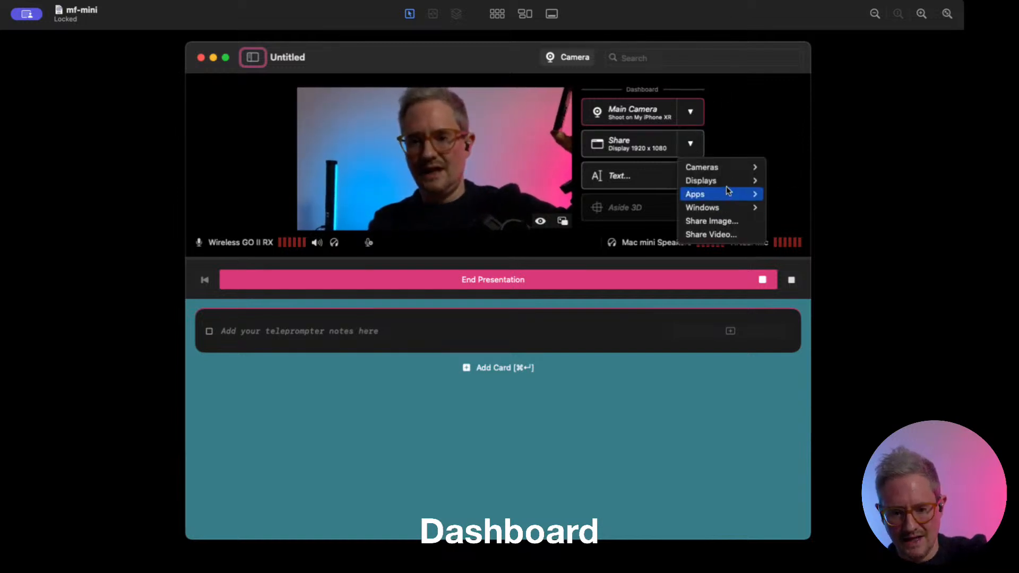
mouse_move(736, 169)
left_click(756, 126)
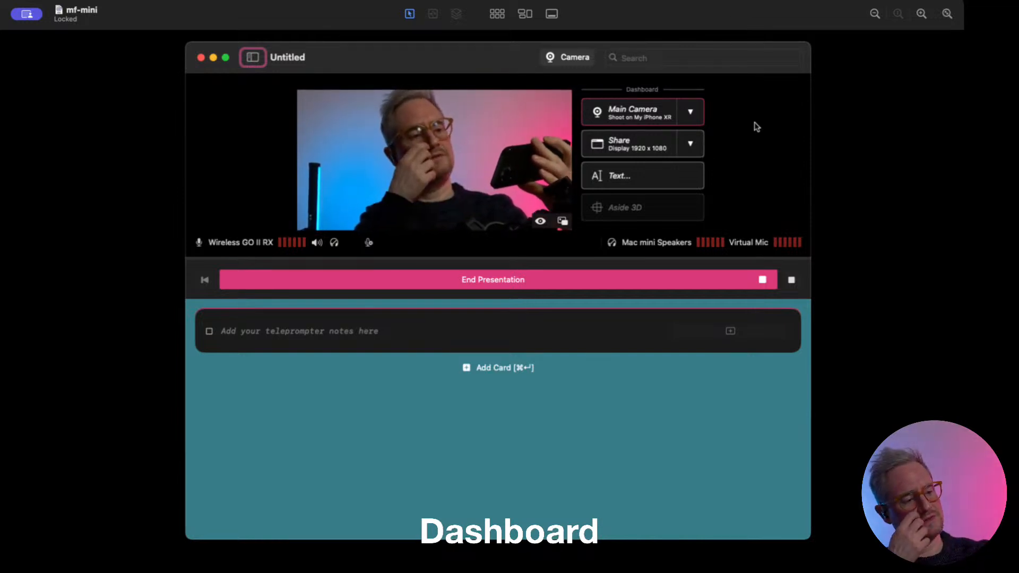
Step: Check that the iPhone 13 Pro is among the main camera choices and share its Shoot camera
left_click(689, 111)
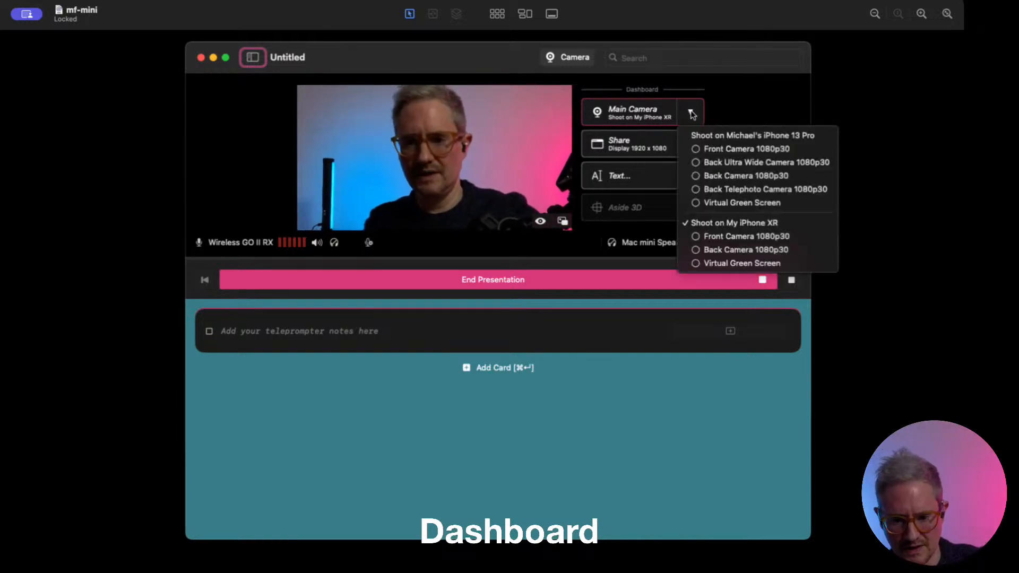
left_click(691, 110)
left_click(691, 145)
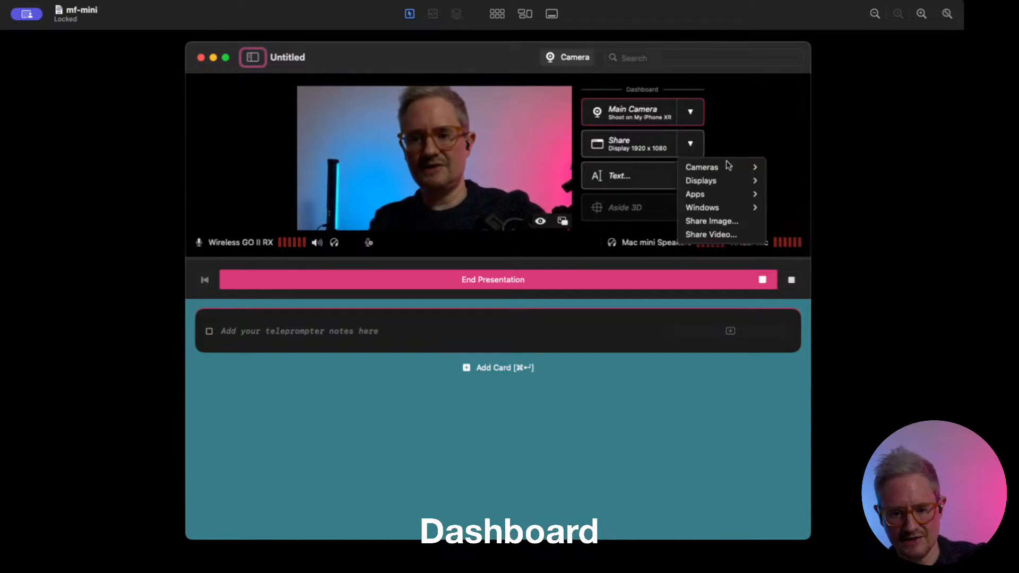
mouse_move(758, 168)
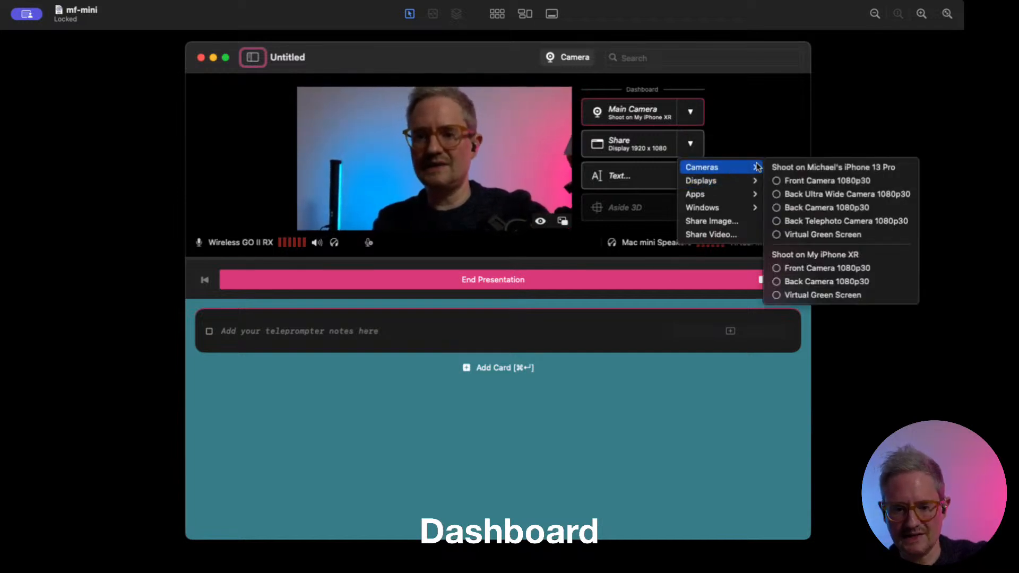
left_click(837, 168)
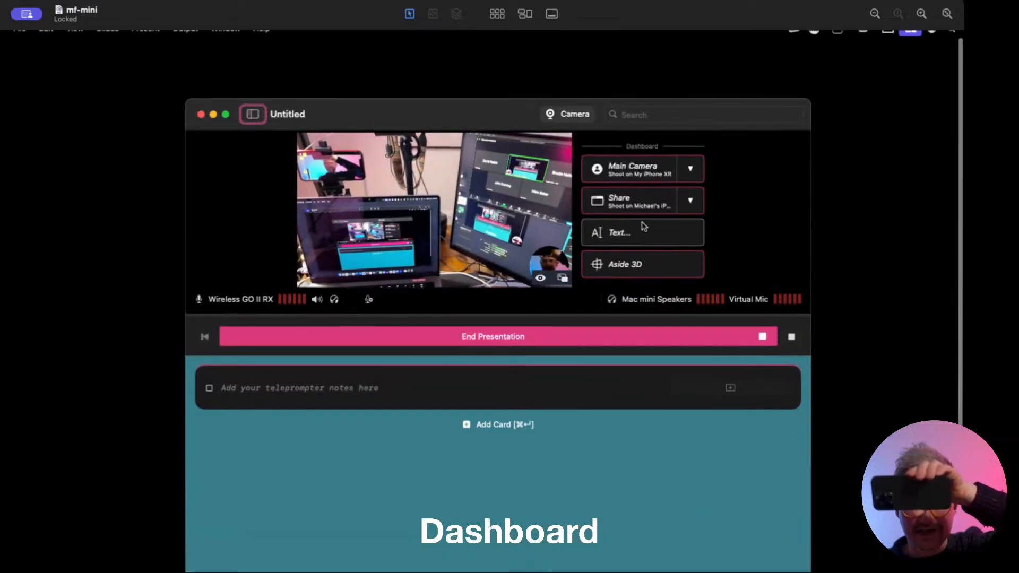
Step: Switch the share from the iPhone 13 Pro to Display 1920 x 1080 and stop sharing it
left_click(602, 206)
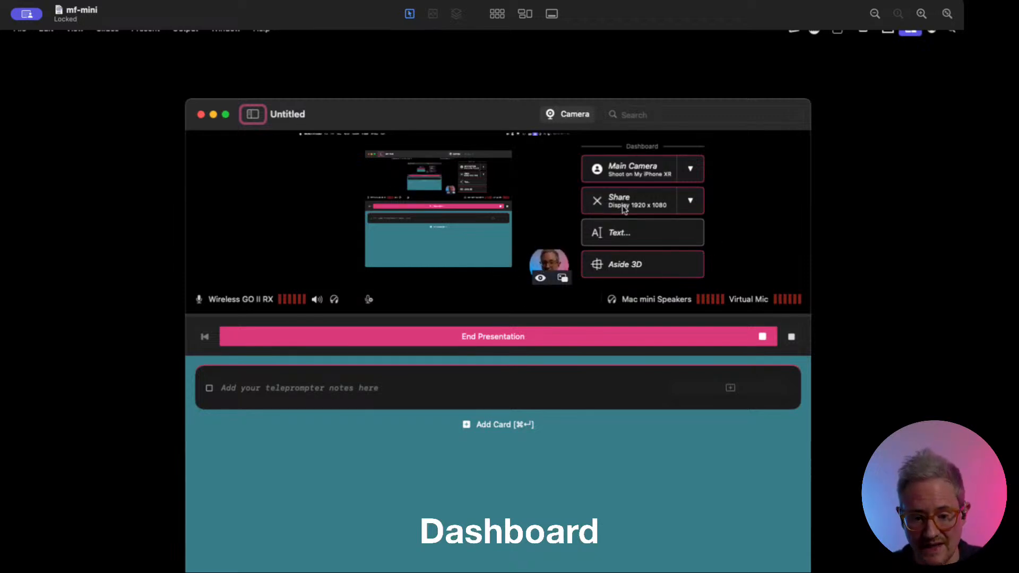
left_click(602, 201)
left_click(690, 200)
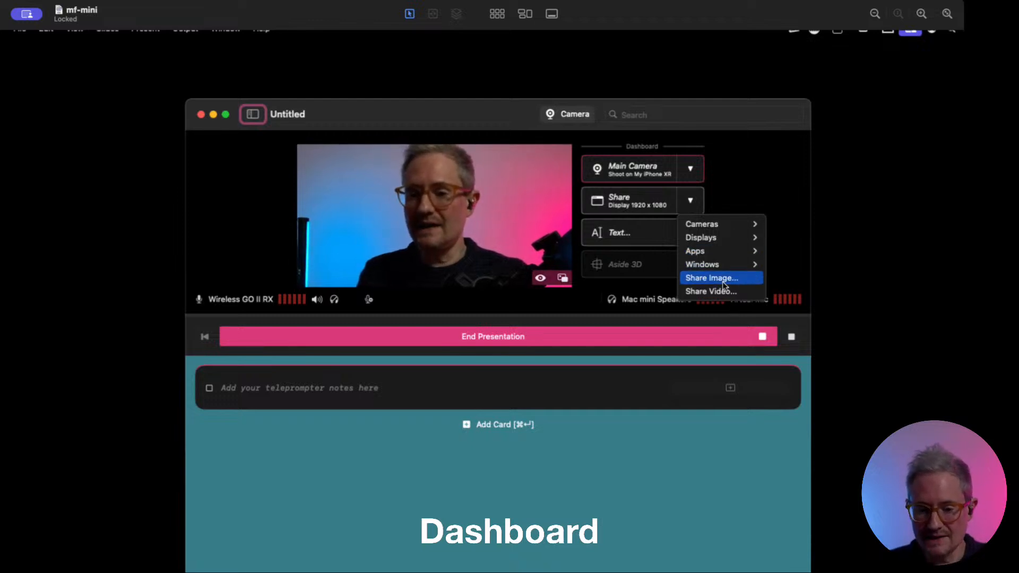
left_click(849, 230)
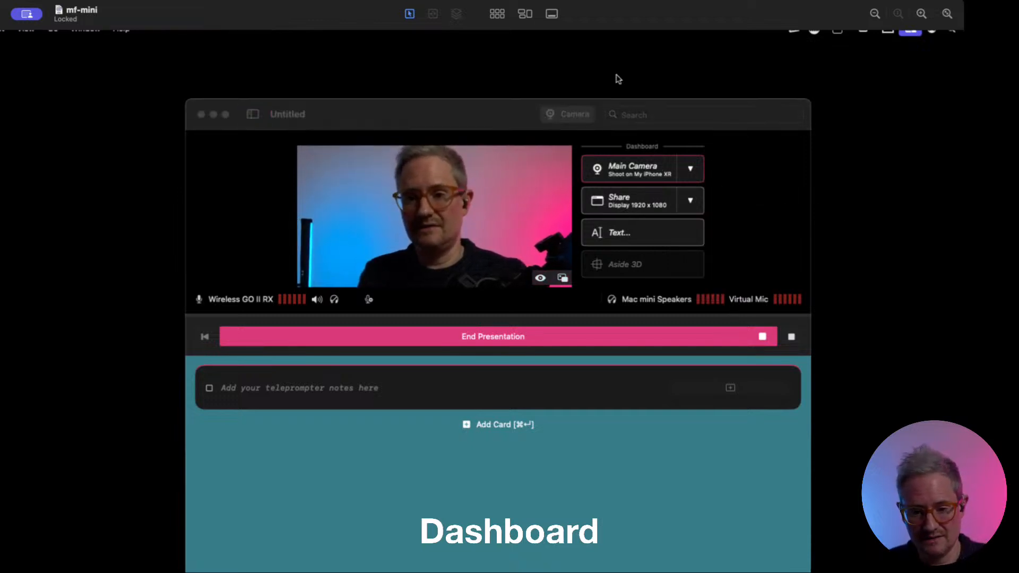
Step: Bring up the Downloads folder in Finder and place its window beside the script window
left_click(874, 13)
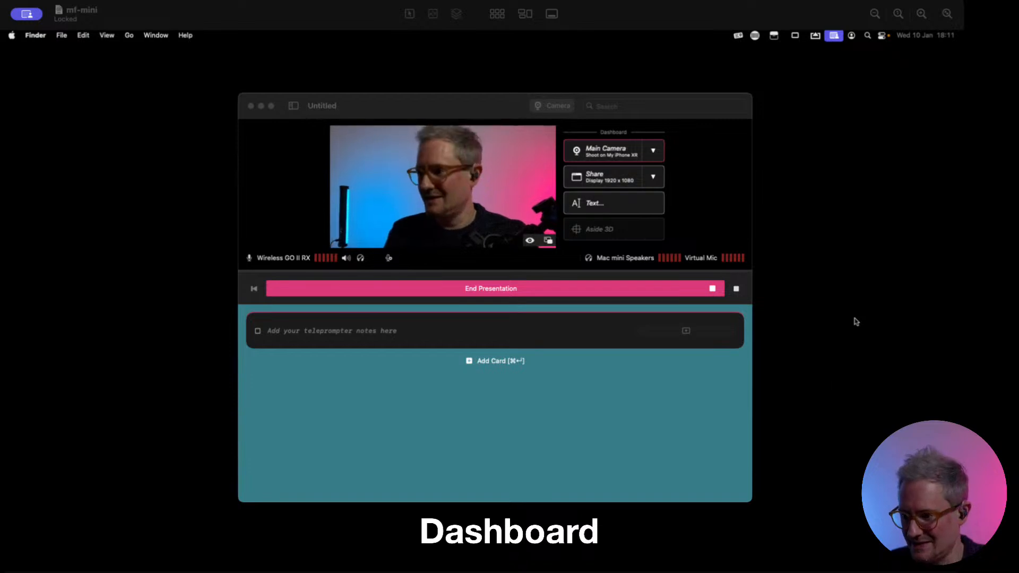
left_click(848, 433)
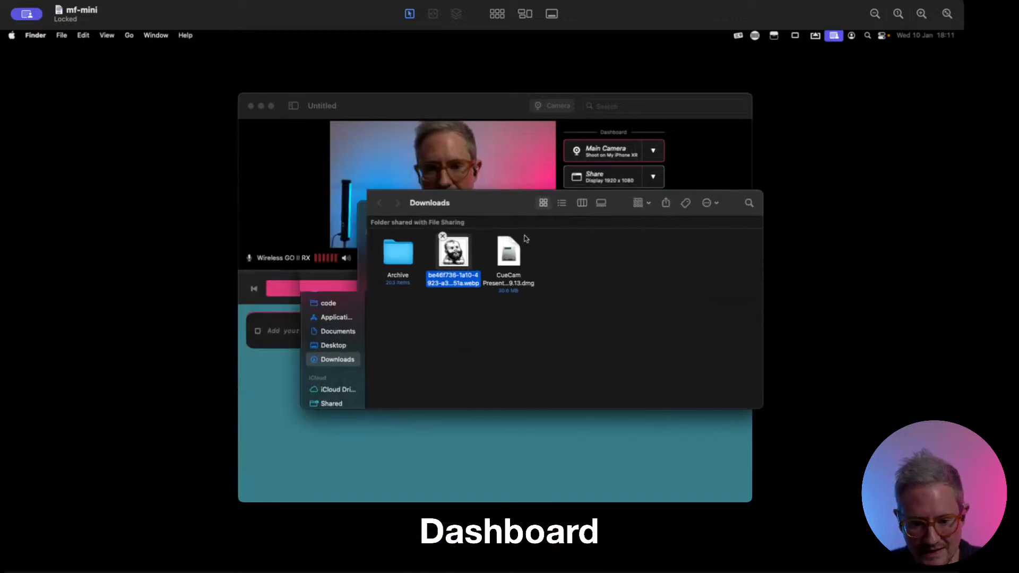
left_click_drag(524, 239, 743, 271)
left_click(746, 272)
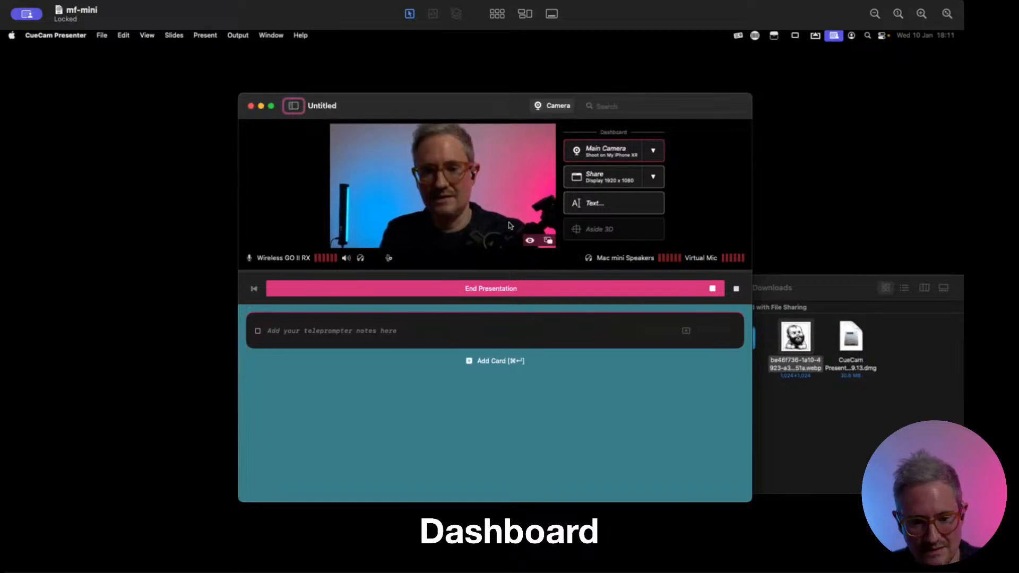
left_click(795, 307)
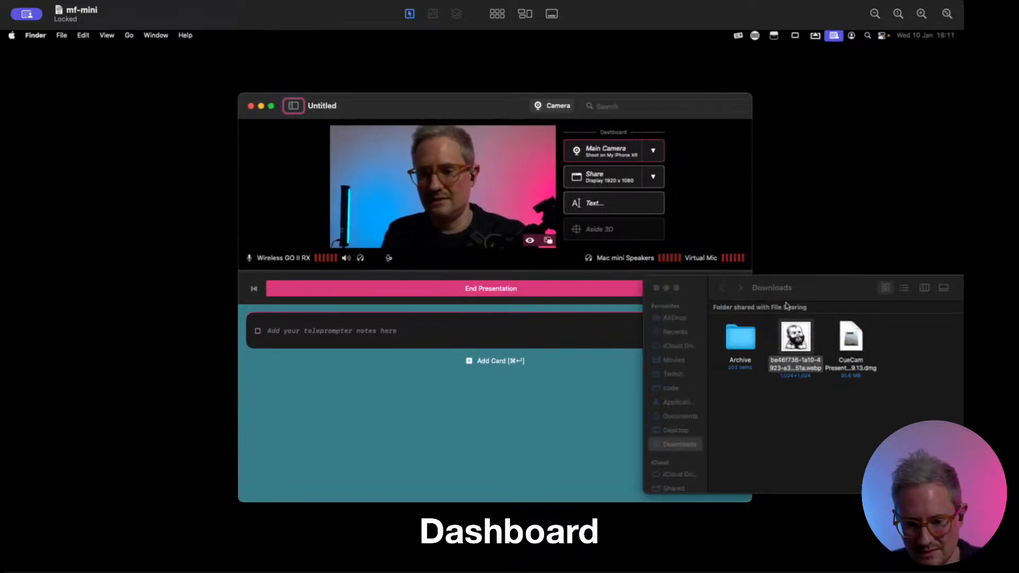
Step: Try to share the bearded baby .webp image from Downloads through the preview, the Share source and the Share Image file picker
left_click_drag(793, 338, 459, 207)
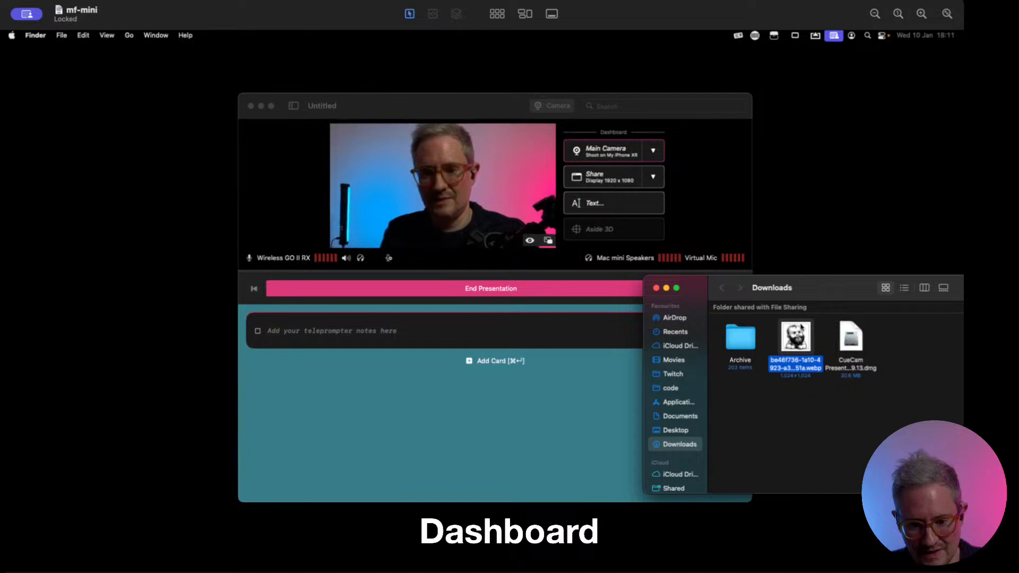
left_click_drag(459, 207, 601, 180)
left_click(655, 178)
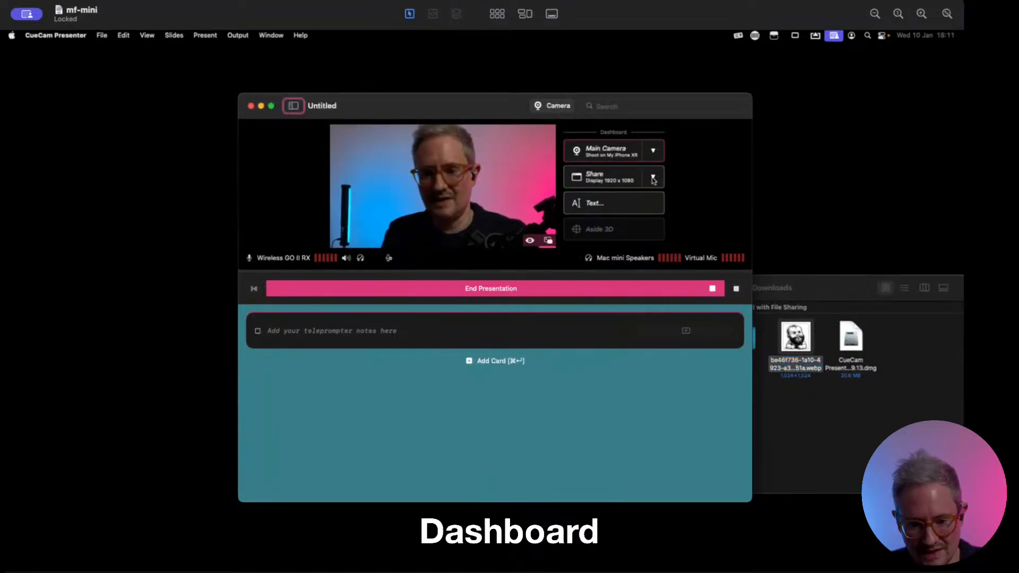
left_click(654, 178)
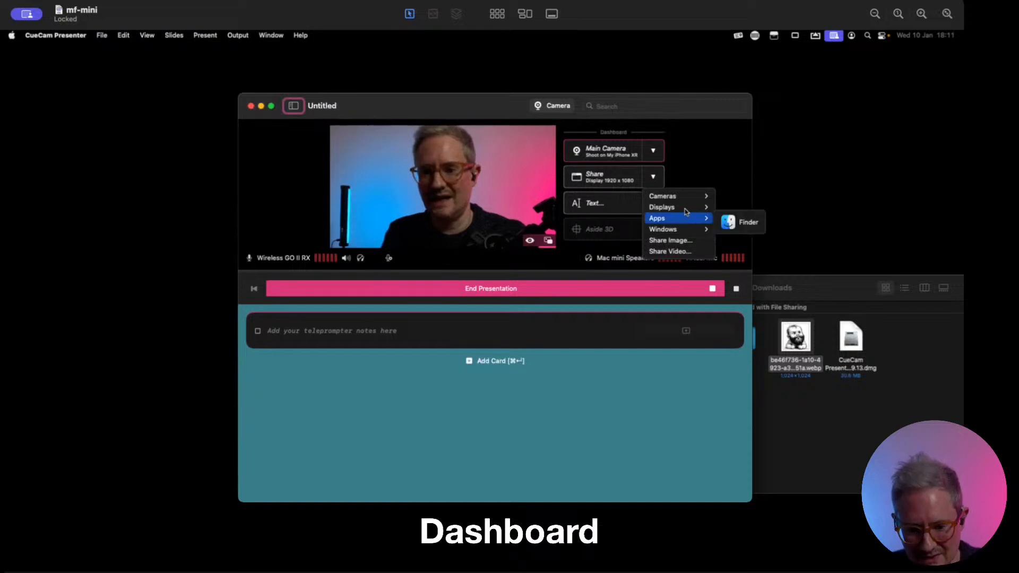
left_click(672, 240)
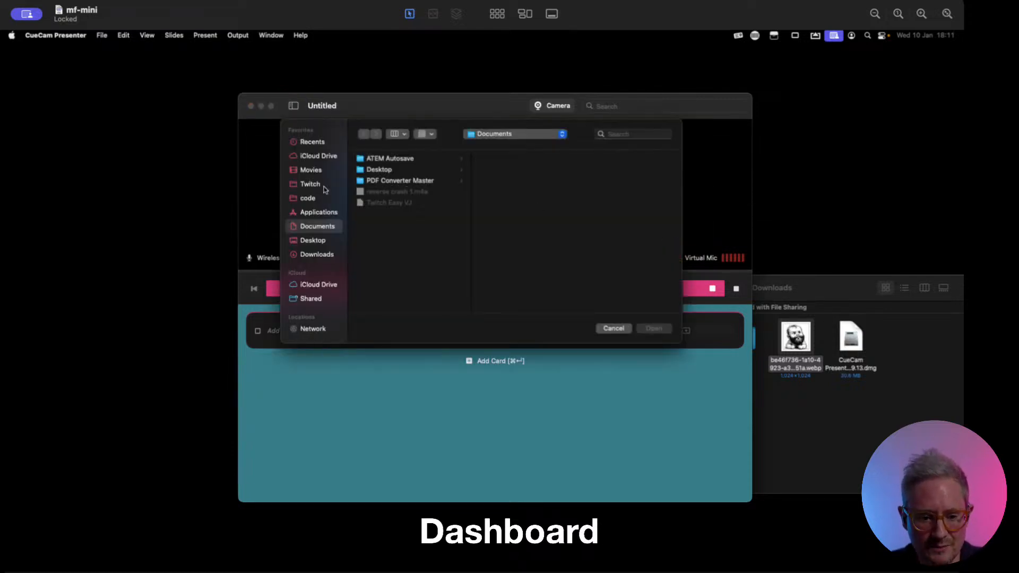
left_click(526, 136)
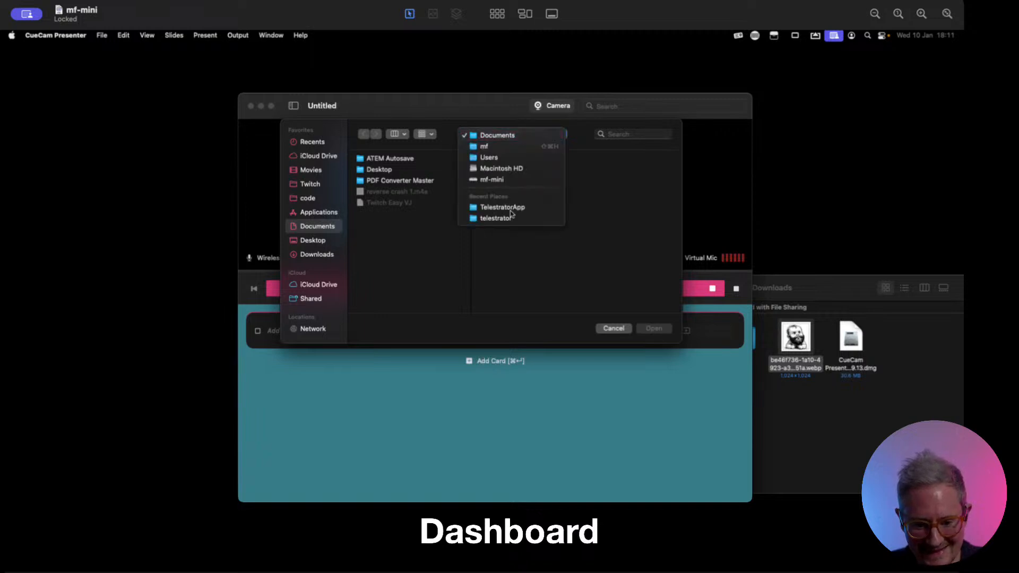
left_click(379, 288)
left_click(317, 254)
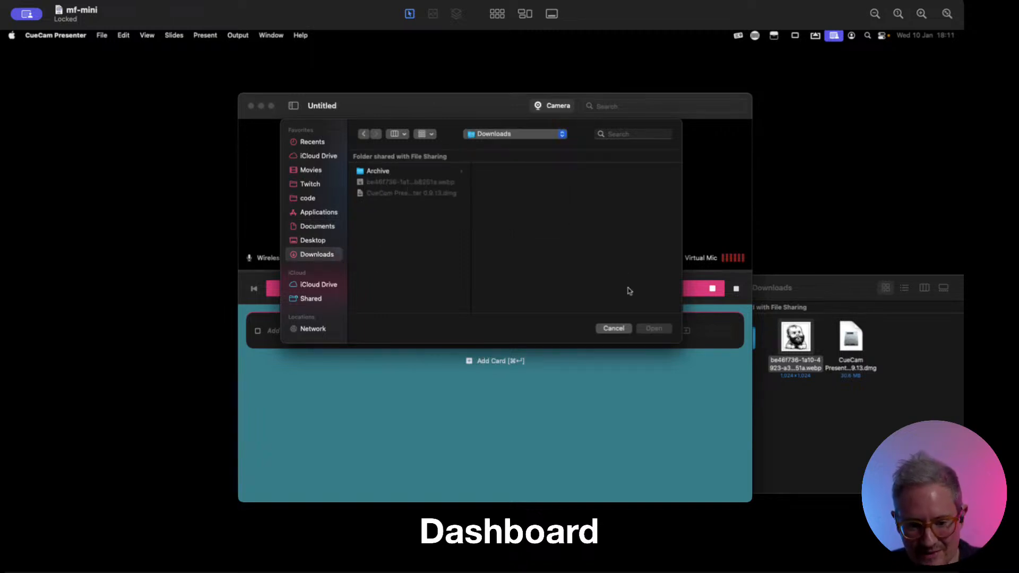
left_click(626, 328)
Step: Open the bearded baby .webp image in Preview, save a PNG copy with alpha to Downloads, and close the image
left_click(861, 391)
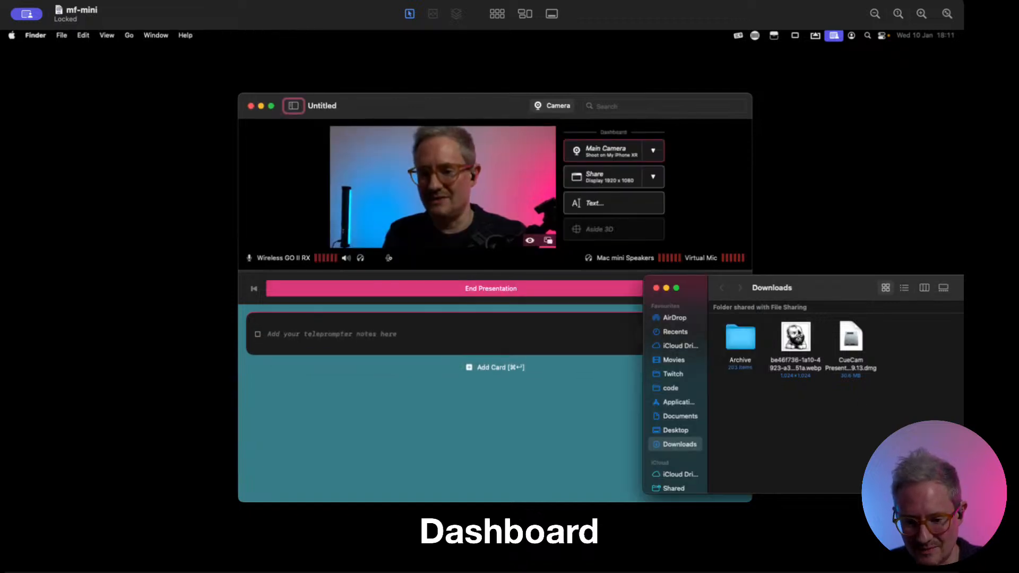
right_click(795, 335)
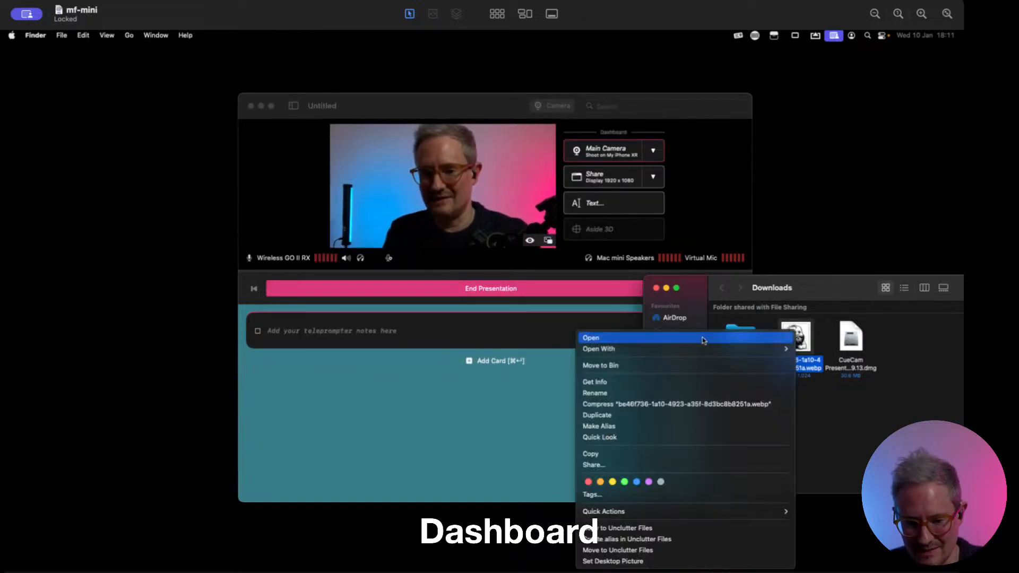
left_click(698, 339)
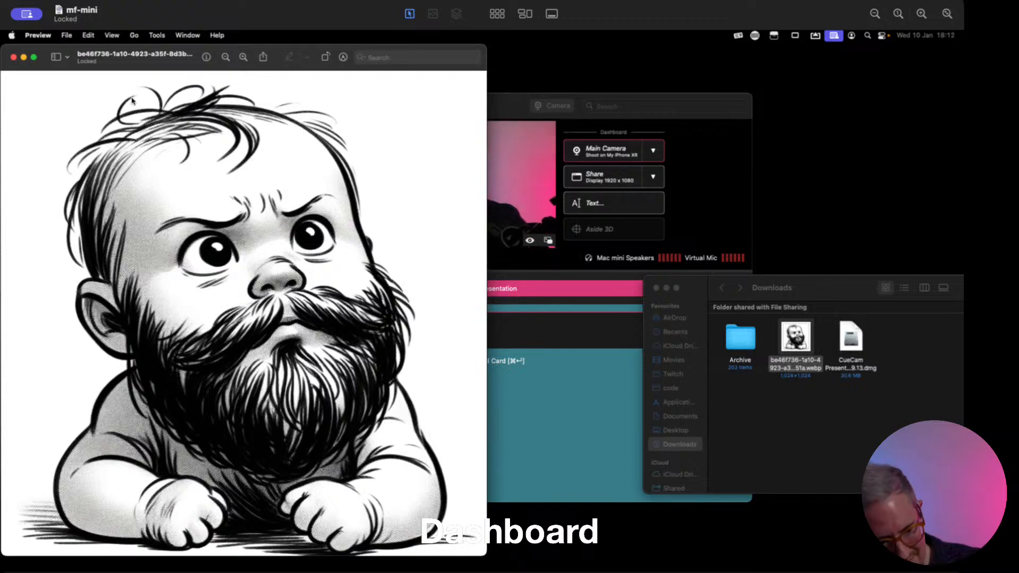
left_click(118, 58)
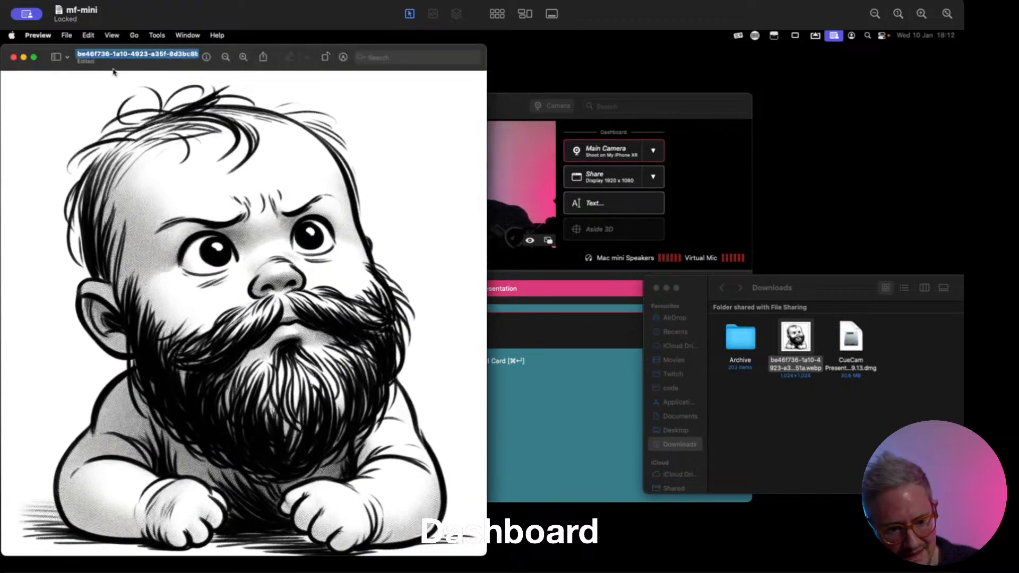
left_click(66, 35)
left_click(104, 111)
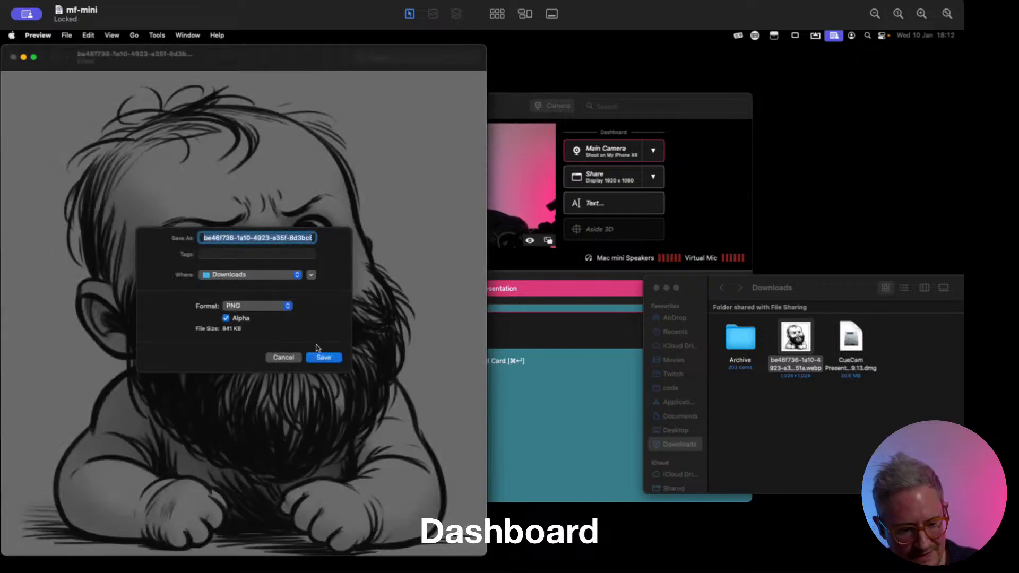
left_click(324, 358)
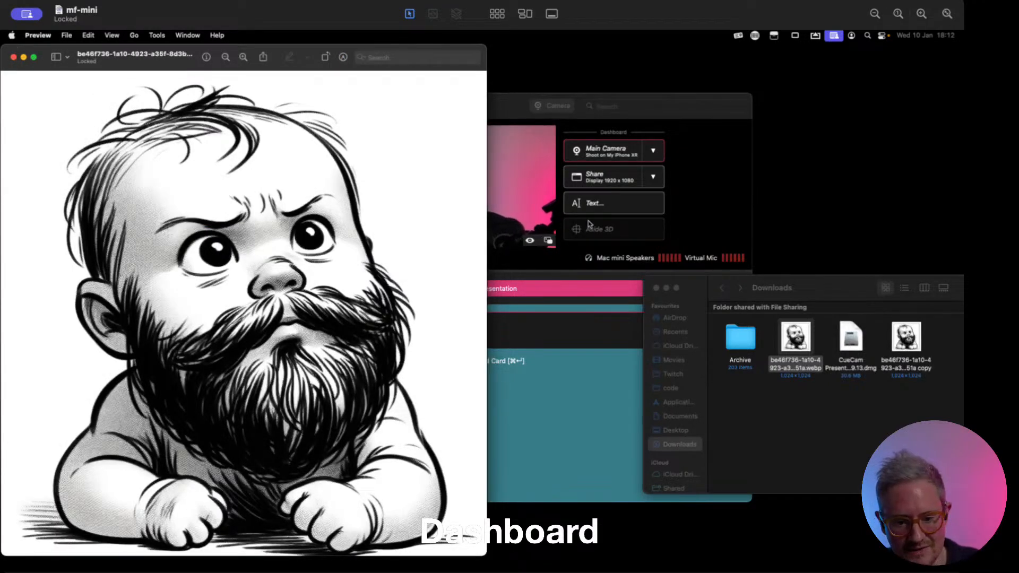
left_click(14, 57)
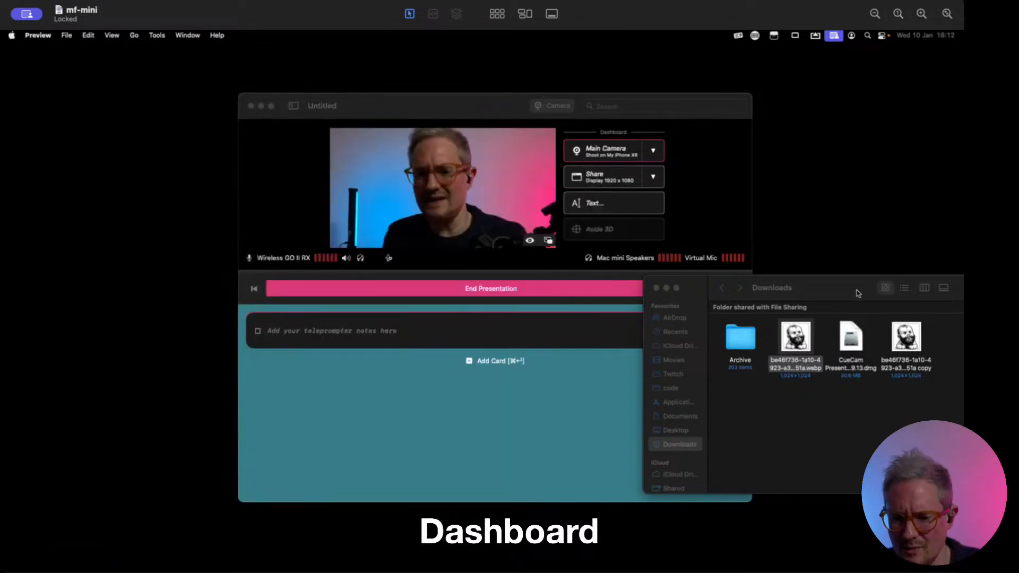
Step: Share the PNG copy of the bearded baby from Downloads by dropping it onto the camera preview
left_click(858, 289)
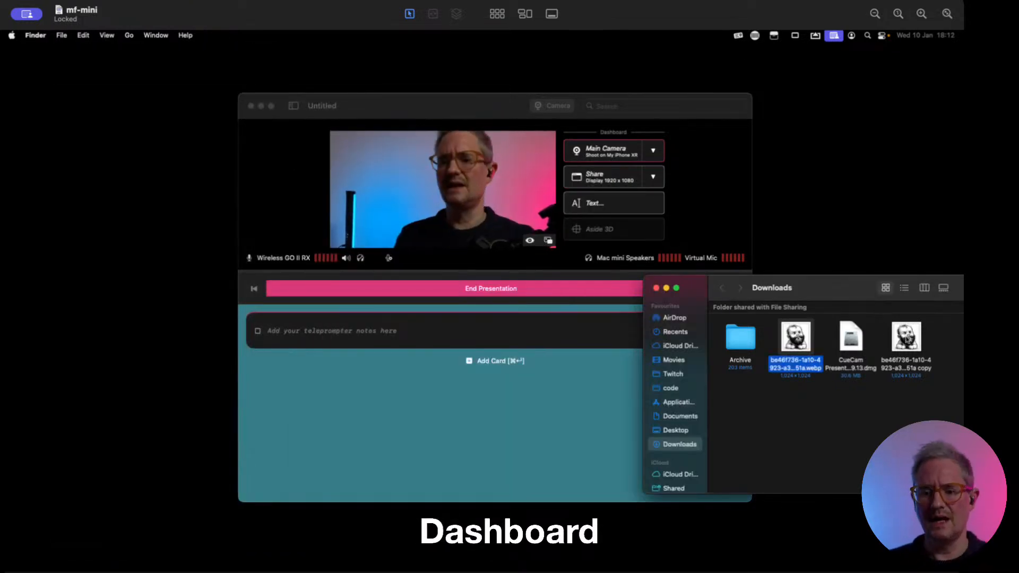
left_click(906, 338)
left_click_drag(490, 193, 451, 189)
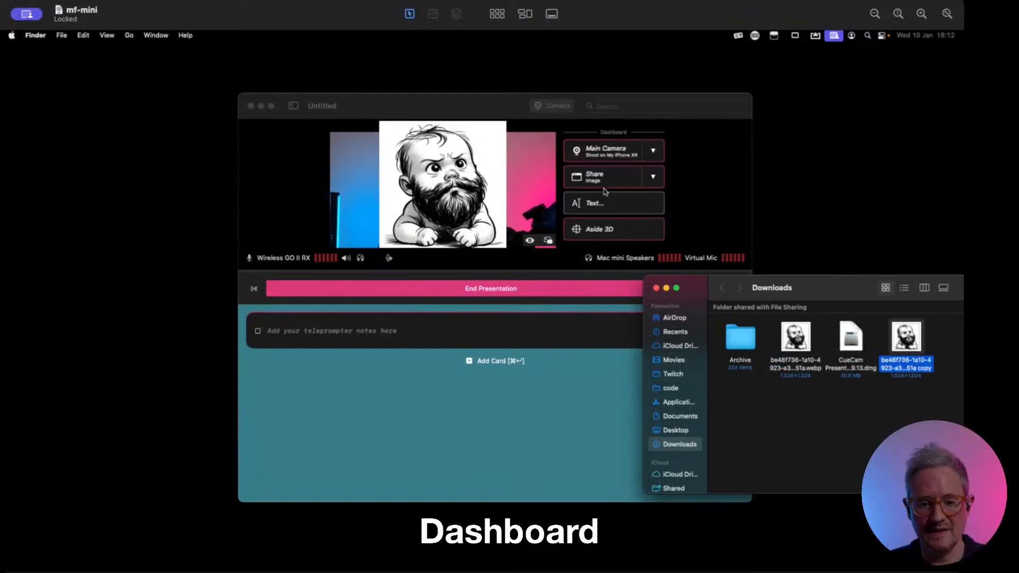
Step: Overlay the text "this is a baby" on the shared image, and remove both the image and the text from the camera feed
left_click(603, 205)
left_click(609, 207)
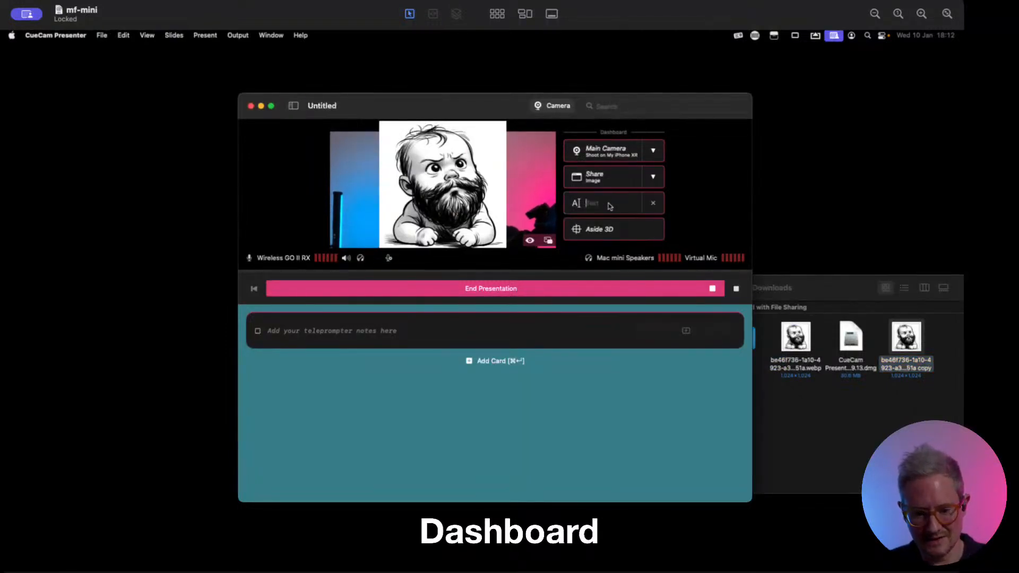
type("this is a baby")
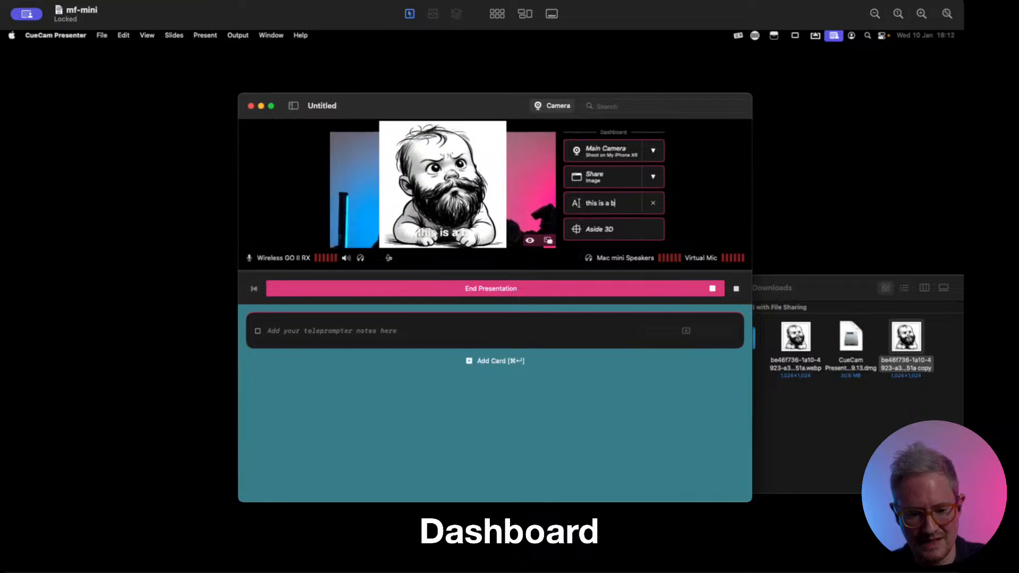
left_click(572, 176)
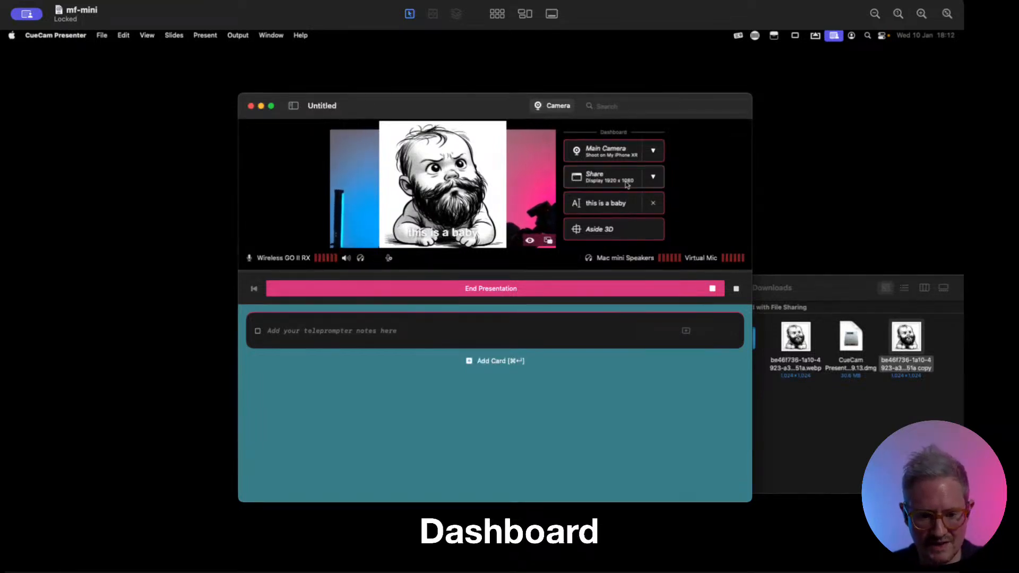
left_click(653, 204)
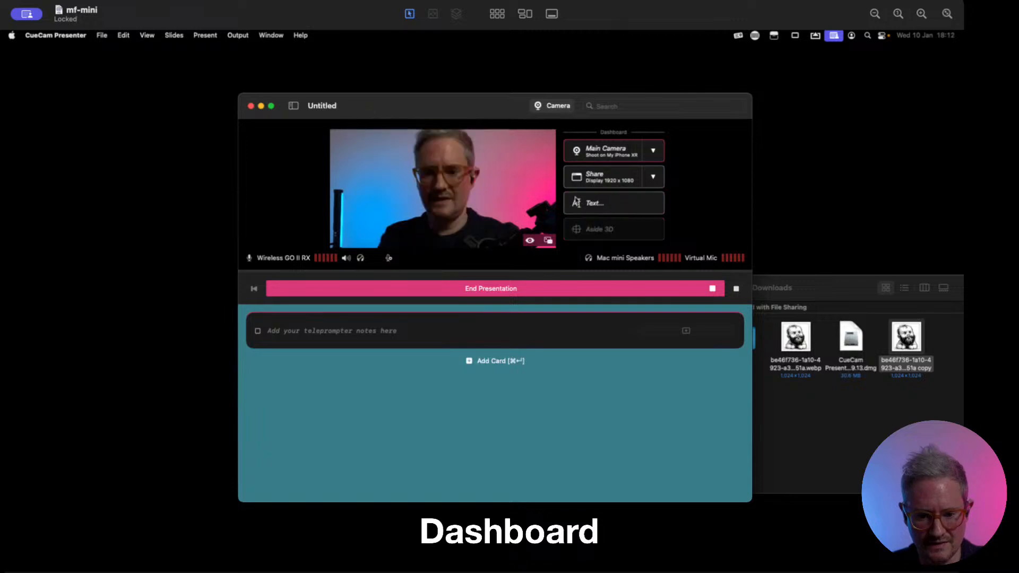
Step: Overlay "add text" on the camera feed, replace it with "hello", and clear the text
left_click(576, 202)
type("add text")
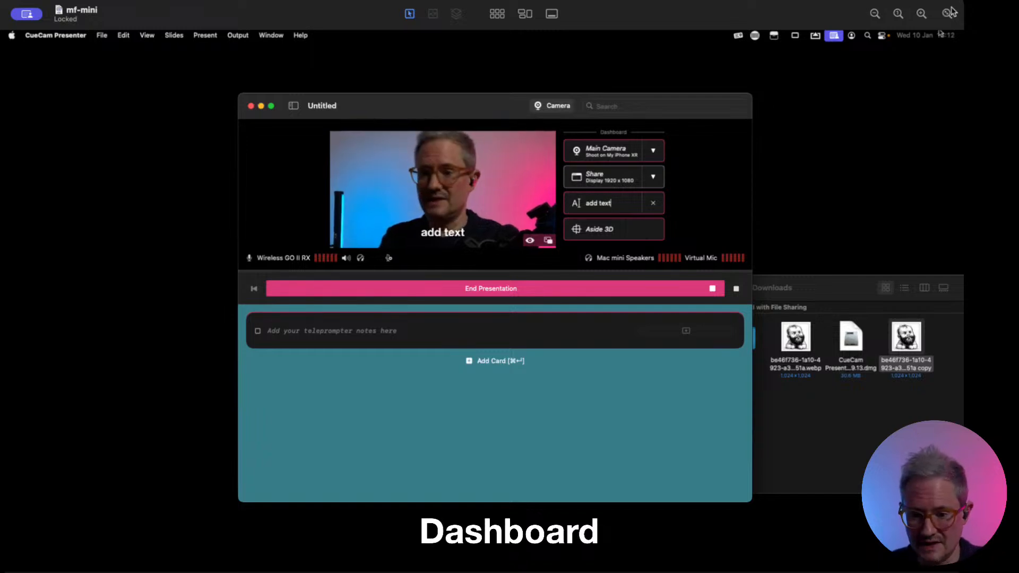
left_click(921, 13)
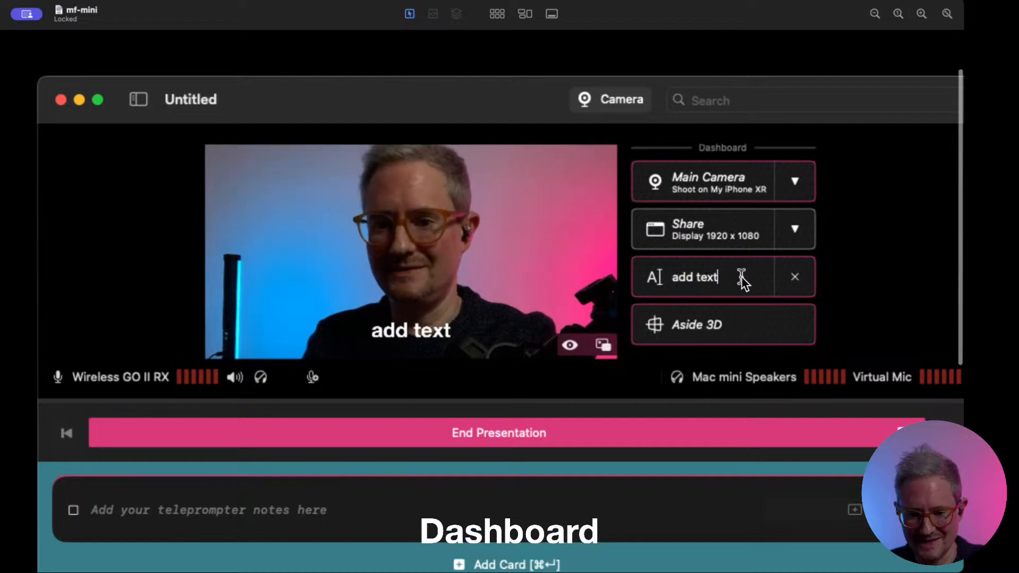
key("super+a")
type("hello")
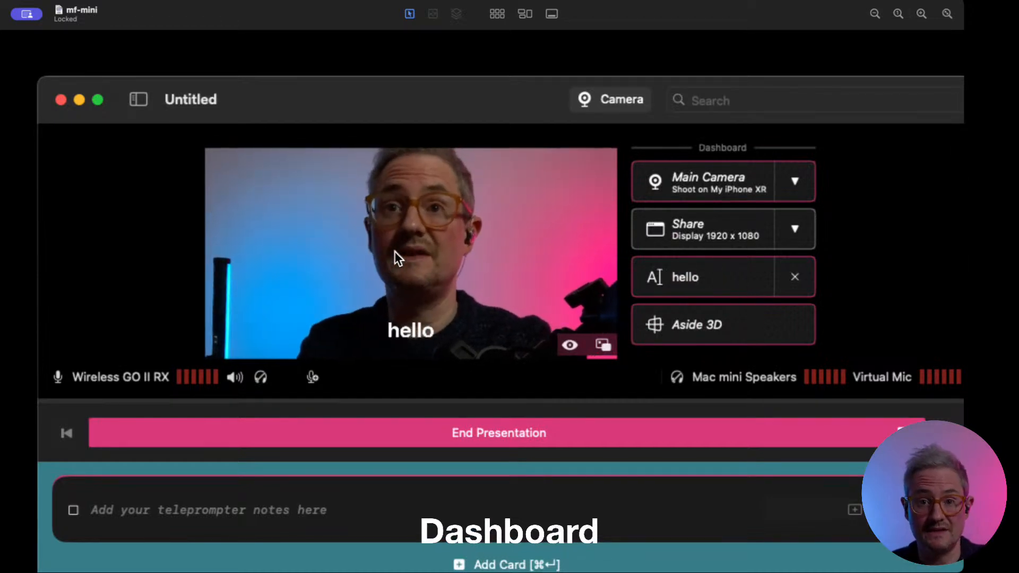
left_click(794, 277)
Step: Share the 1920 x 1080 display and toggle its Aside layout's 3D effect off and back on
left_click(709, 231)
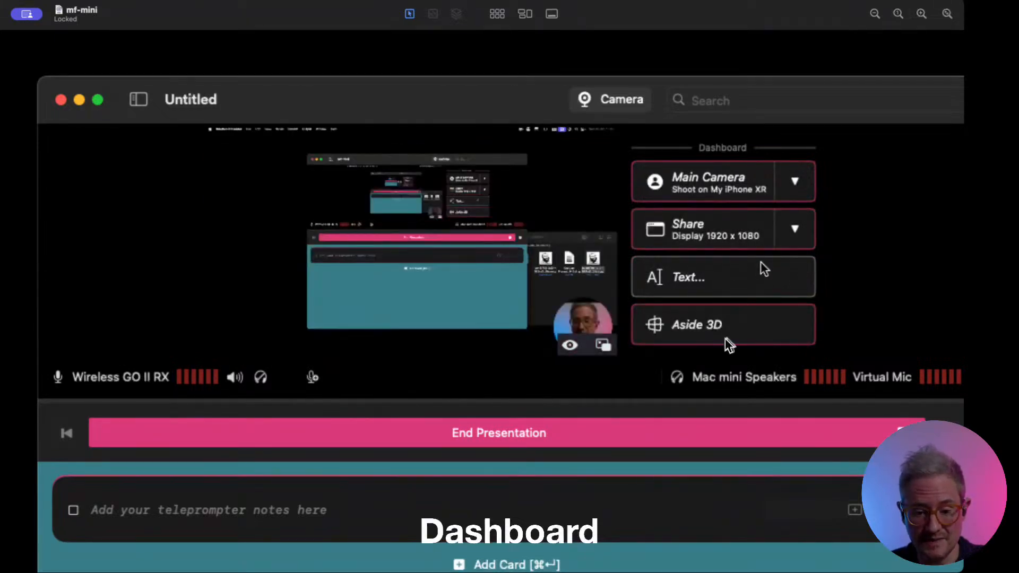
left_click(721, 326)
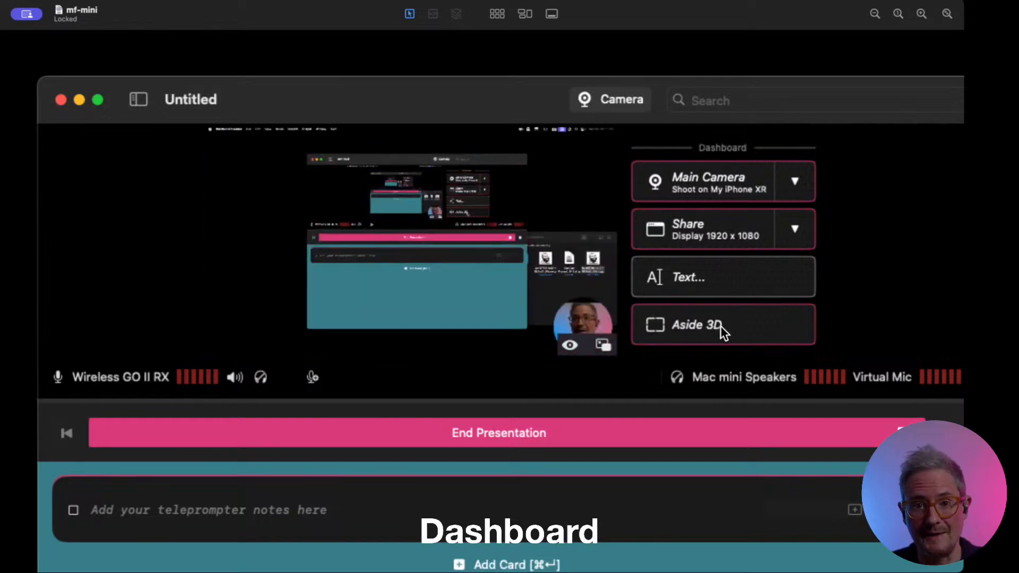
left_click(721, 325)
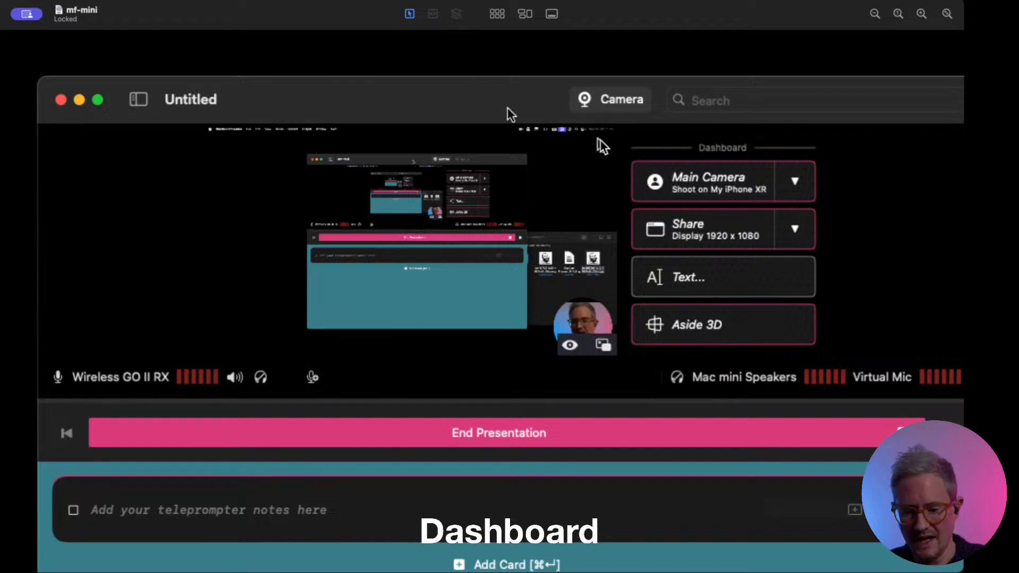
Step: Reposition the script window and open the audio level controls of the Wireless GO II RX microphone
left_click_drag(473, 97, 442, 71)
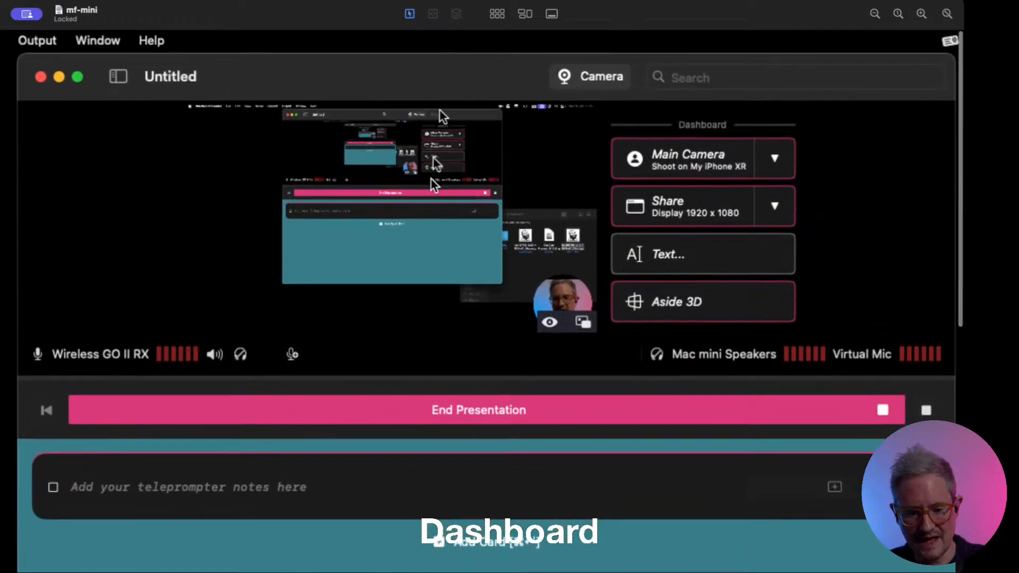
left_click(120, 352)
left_click(145, 316)
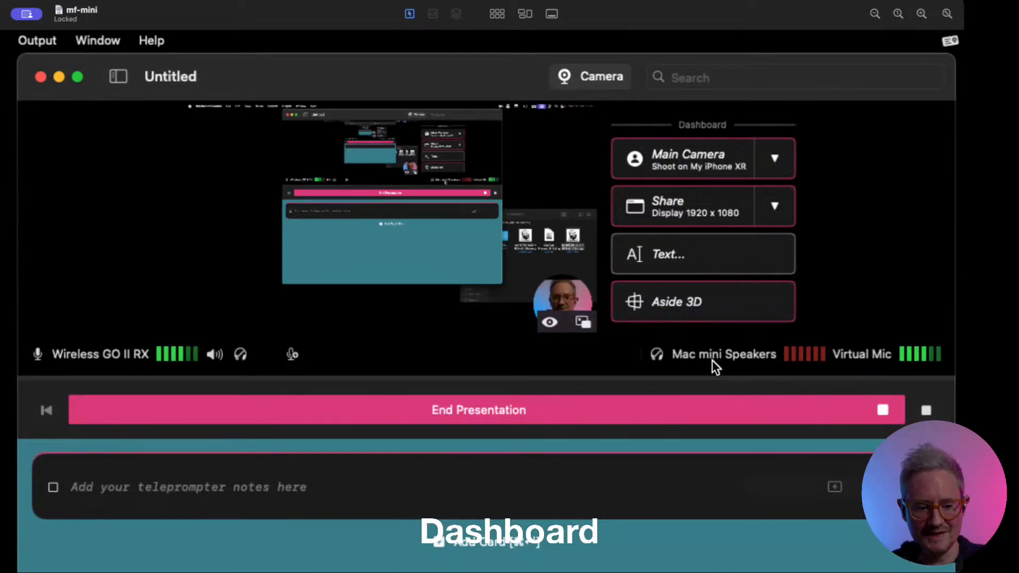
scroll(130, 340, "down", 1)
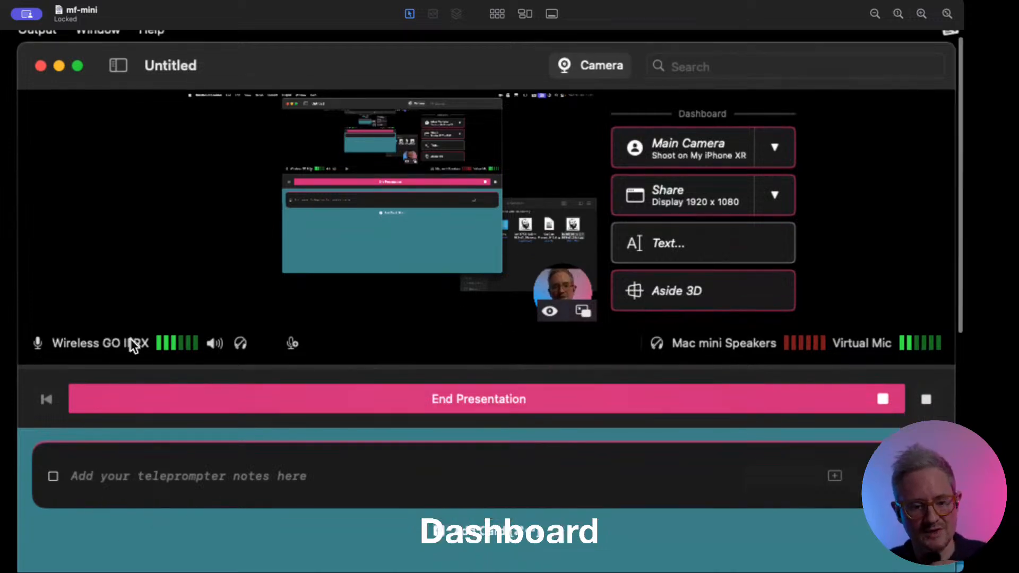
left_click(131, 342)
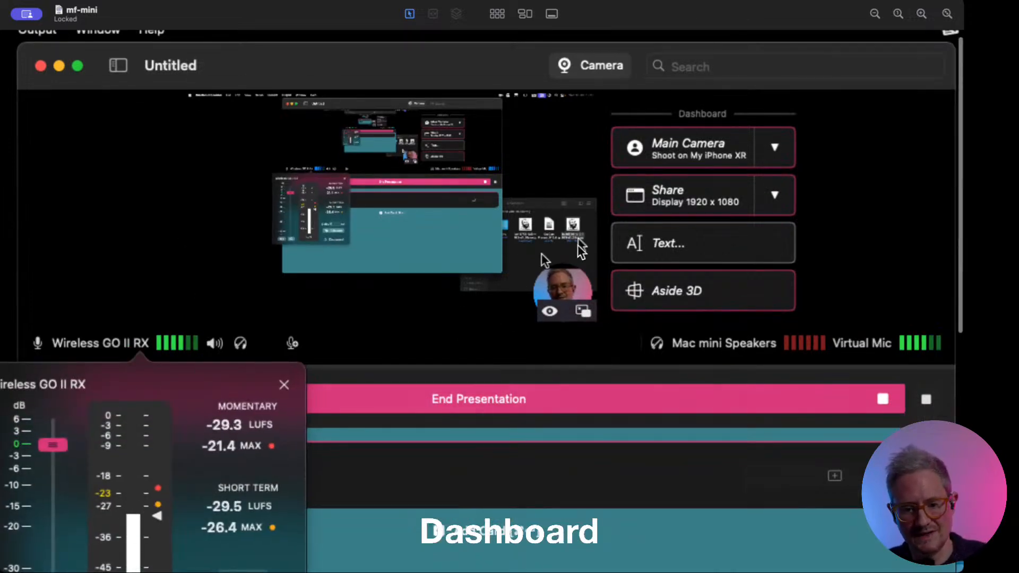
left_click(874, 14)
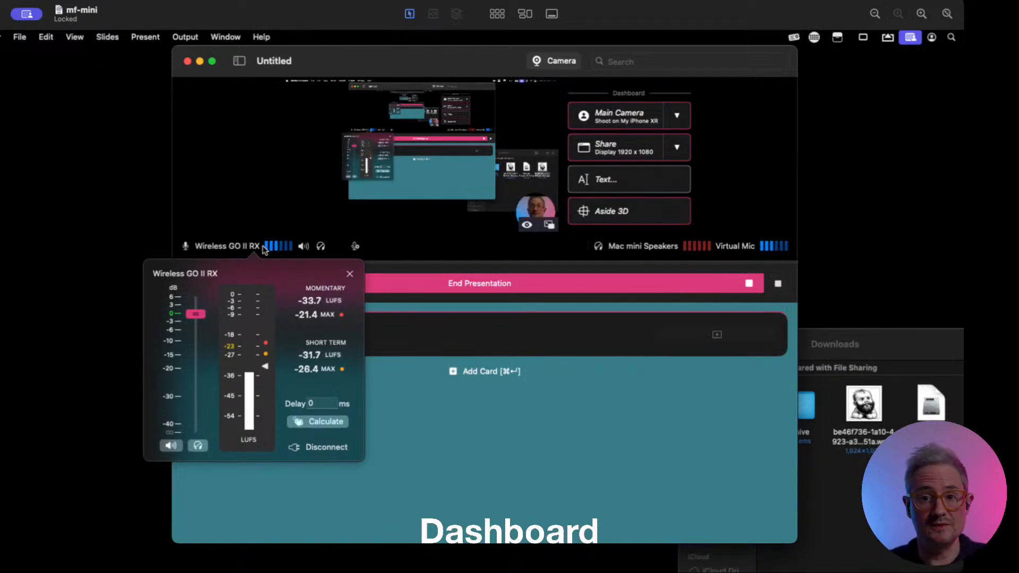
Step: Close the Downloads window in Finder and hide the script's camera preview
left_click(867, 343)
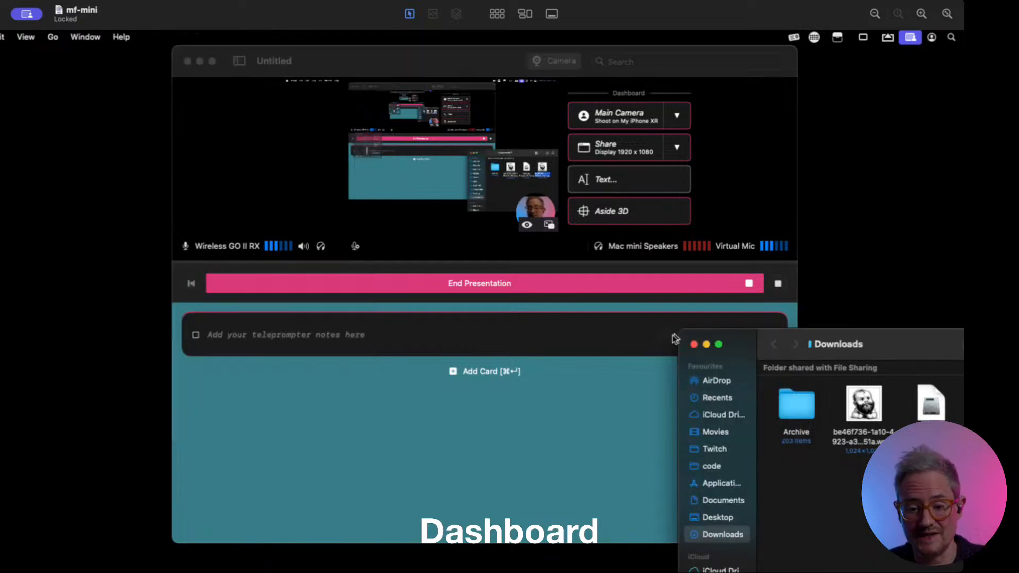
left_click(694, 344)
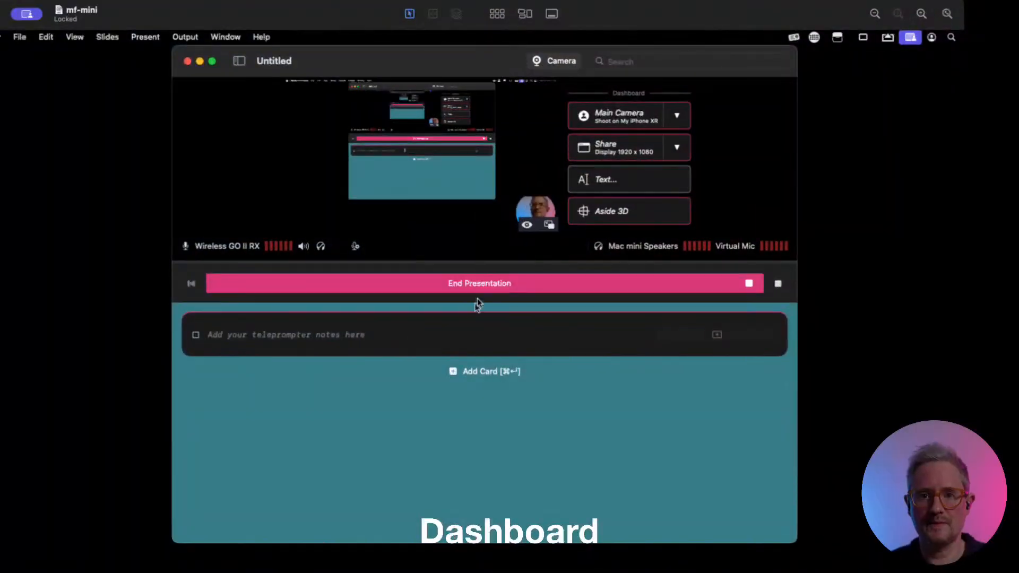
left_click(554, 60)
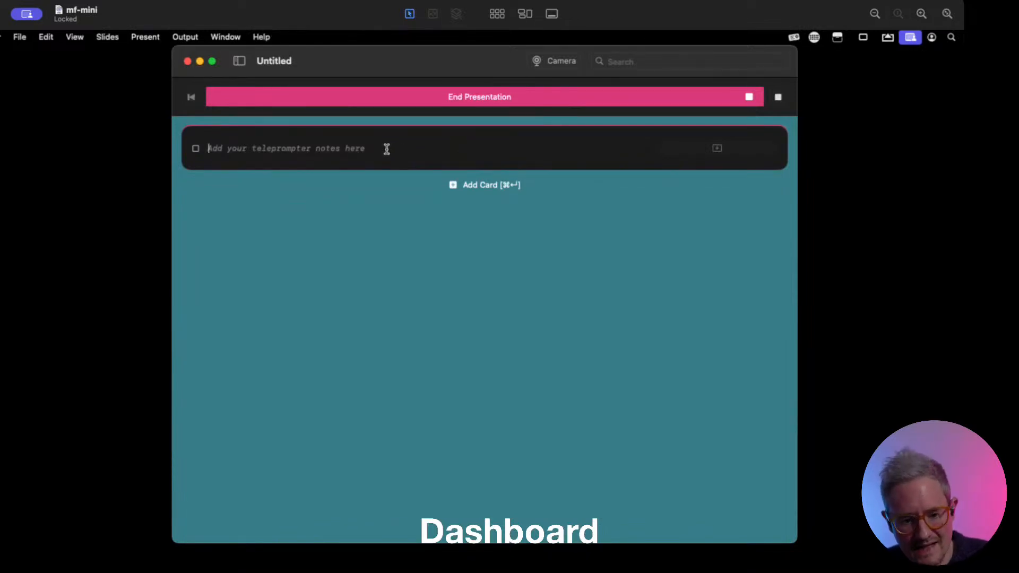
Step: Write "This is the first thing I want to say." on the first card and "This is the next thing I want to say." on a new card
type("This is the first thing I want to say.")
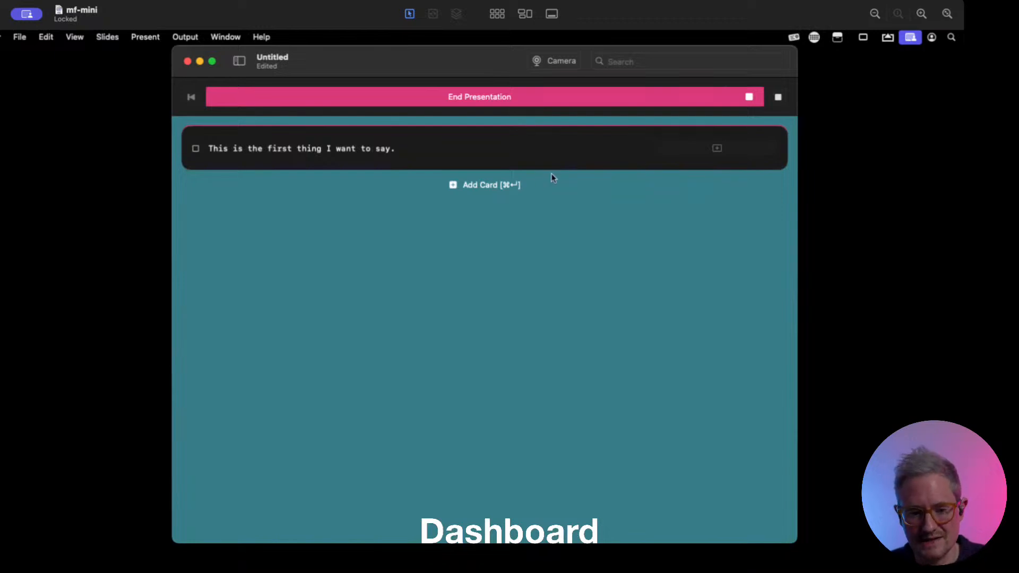
left_click(485, 185)
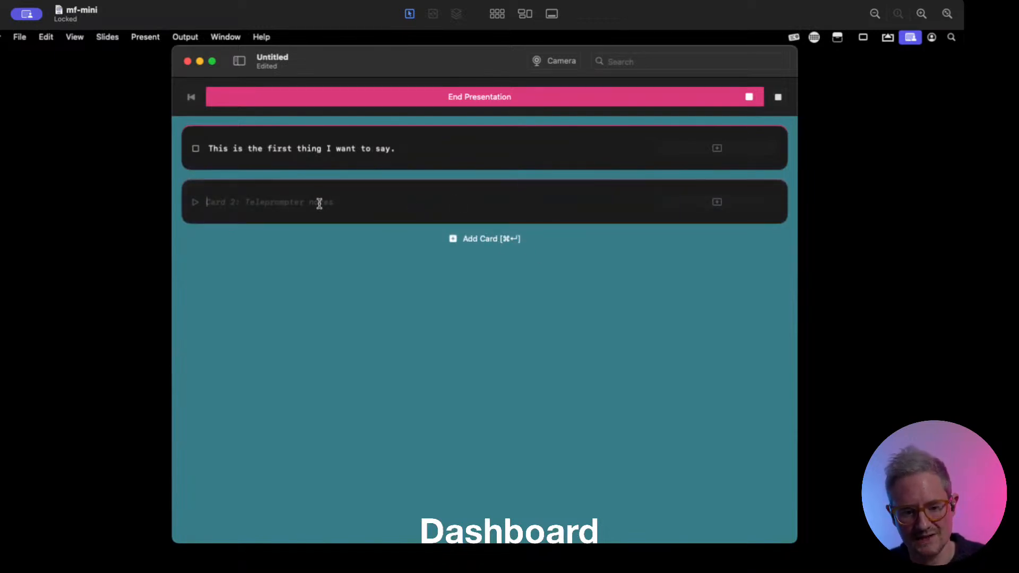
type("This is the next thing I want to say.")
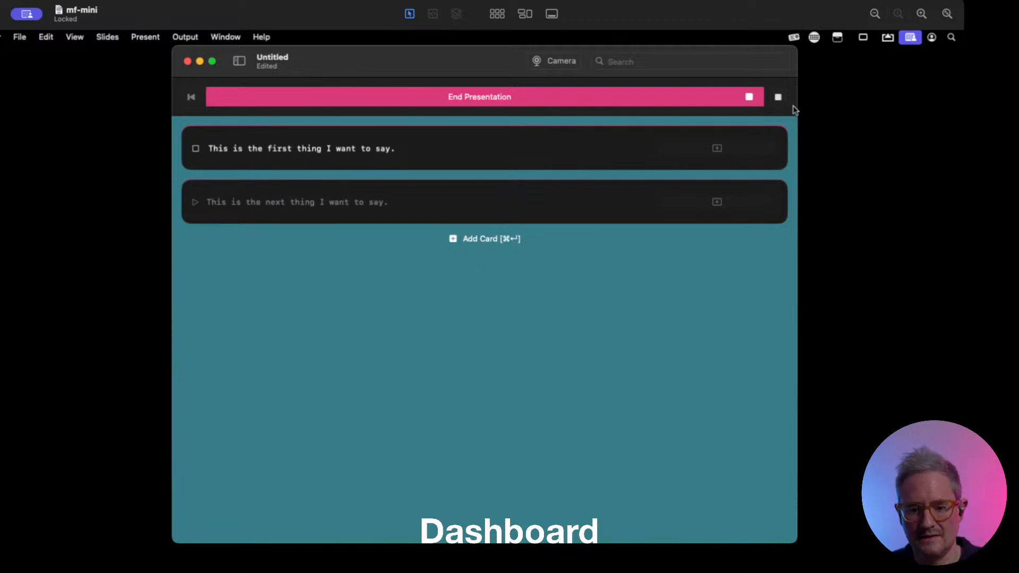
Step: Advance to the second card, stop the presentation, and restart it from the first card with the camera preview shown
left_click(749, 97)
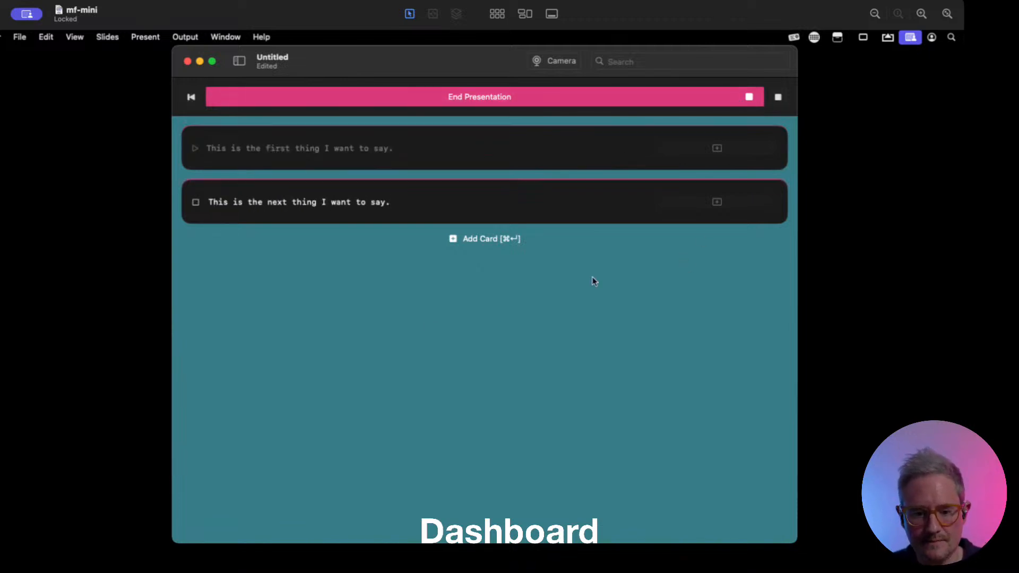
left_click(778, 98)
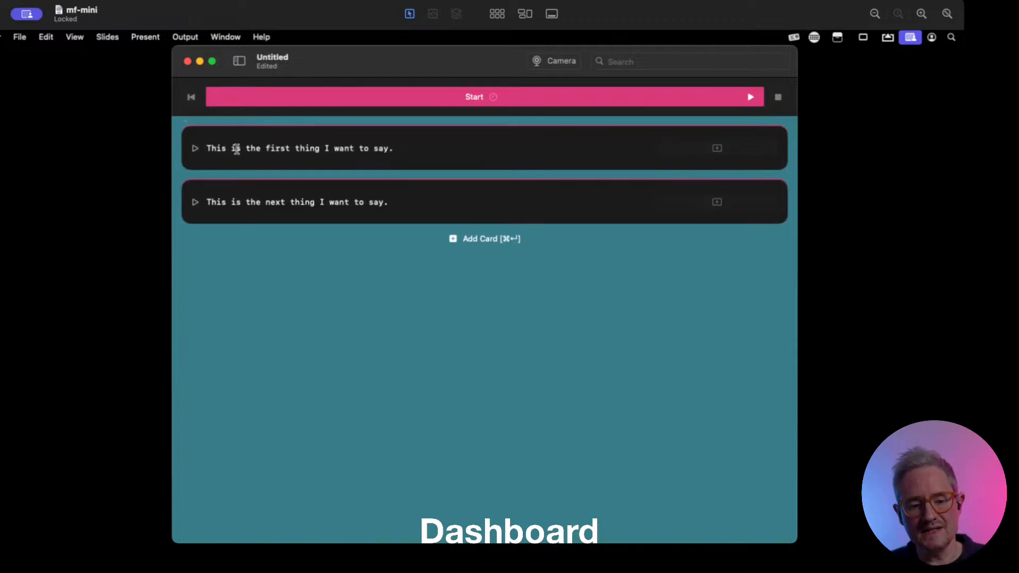
left_click(550, 68)
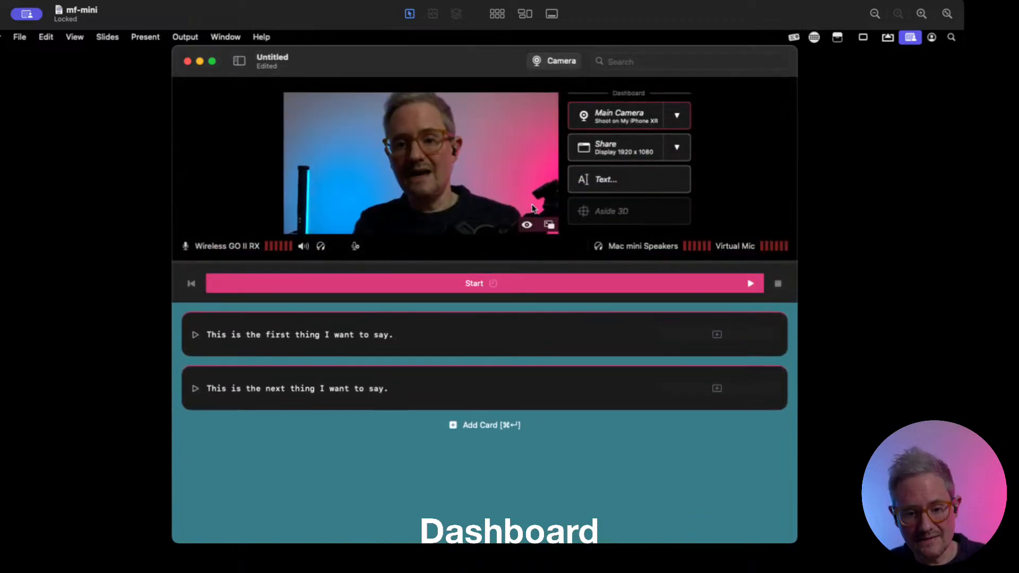
left_click(722, 292)
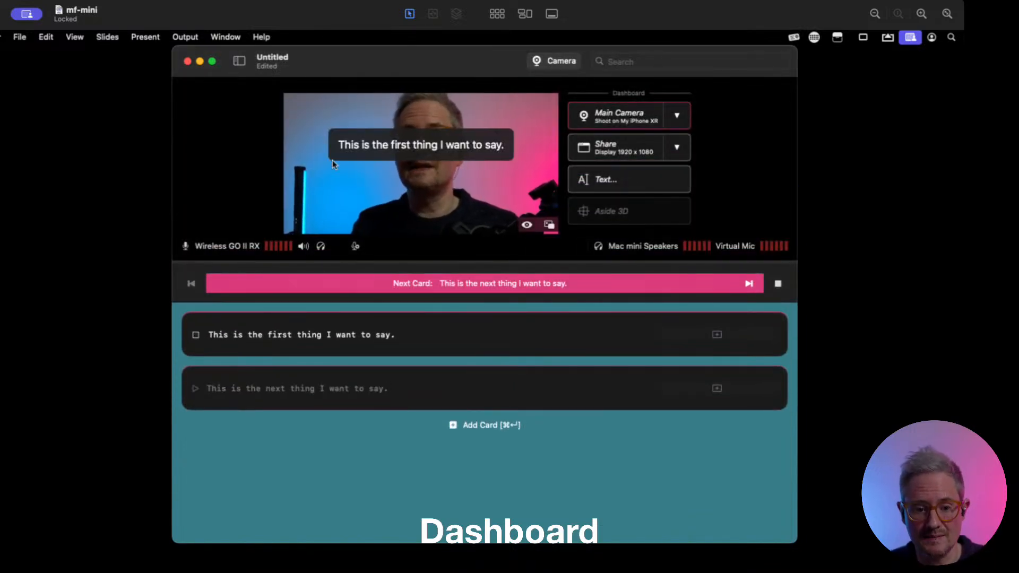
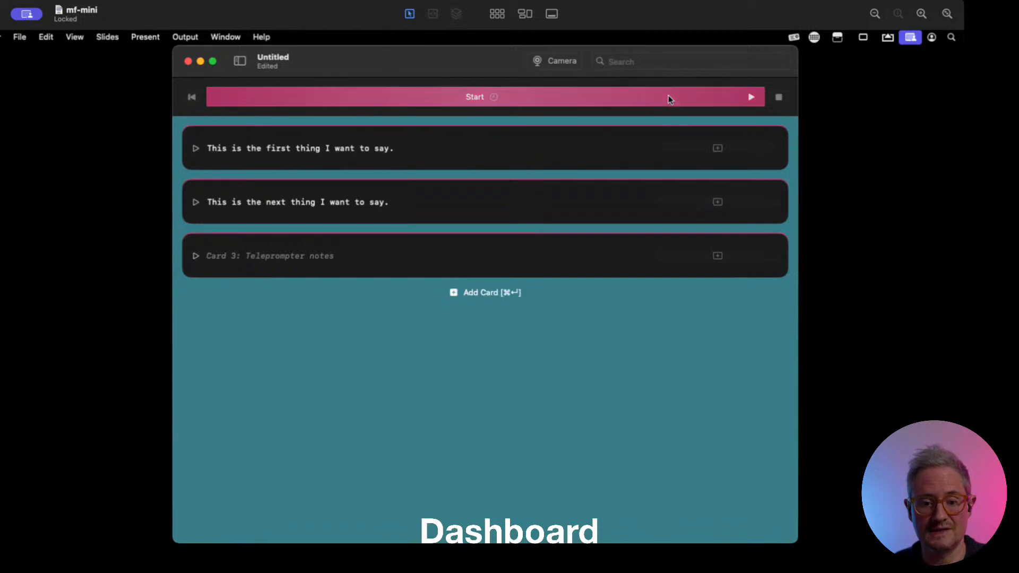
Step: Show the camera preview and advance the presentation from the first card to the empty third card
left_click(567, 61)
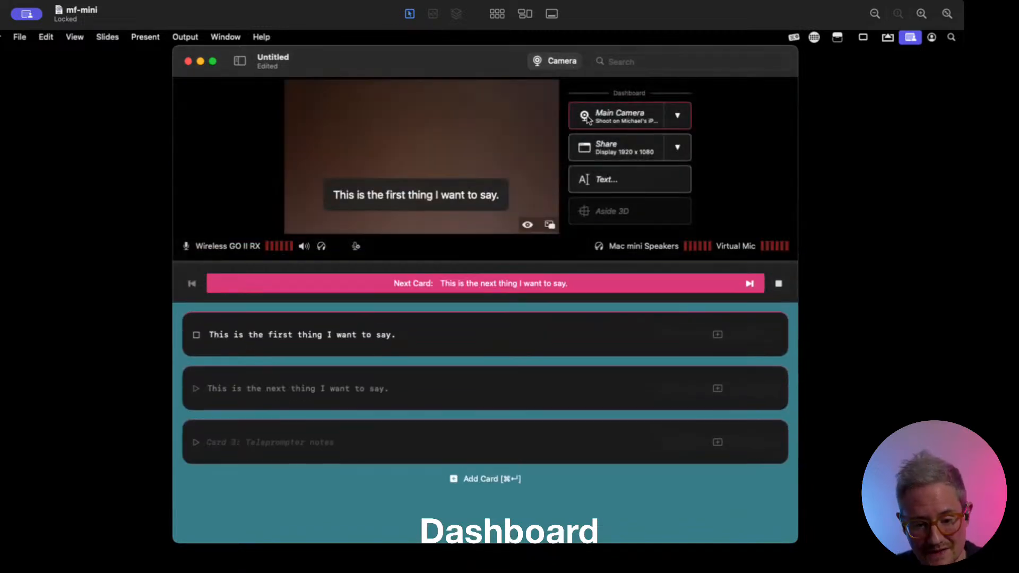
left_click(653, 284)
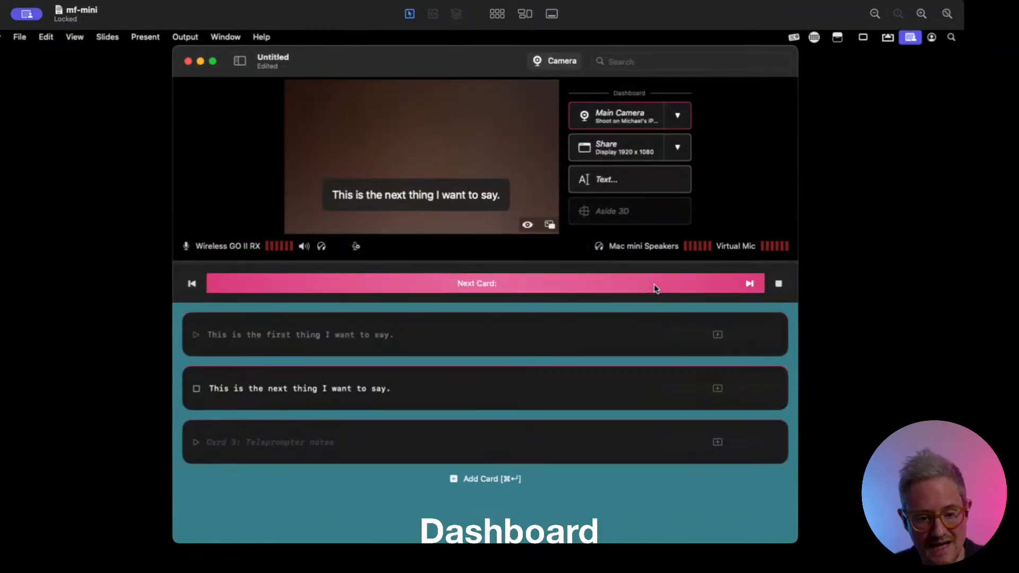
left_click(654, 284)
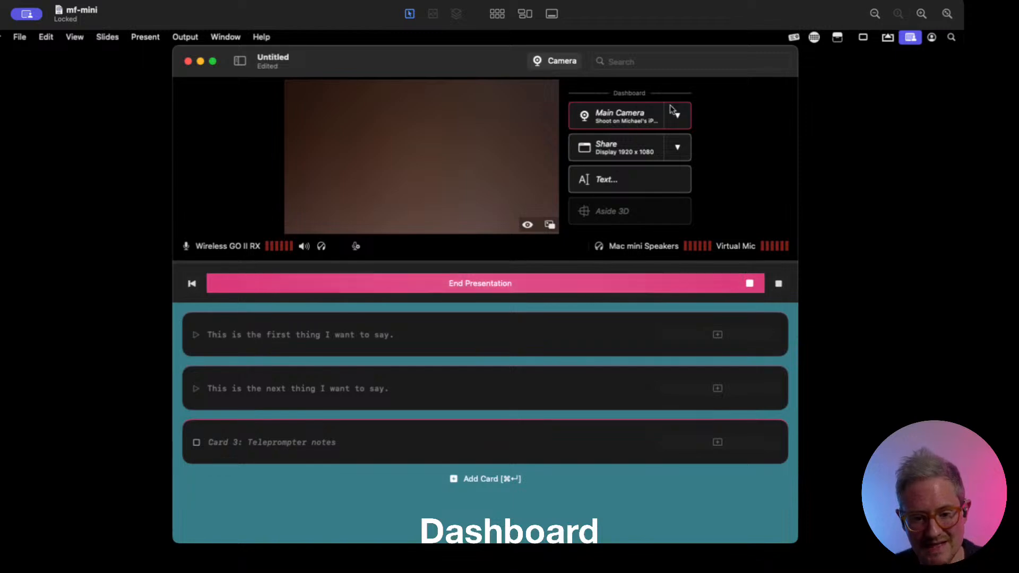
Step: Examine the list of available sources for the Main Camera
left_click(682, 120)
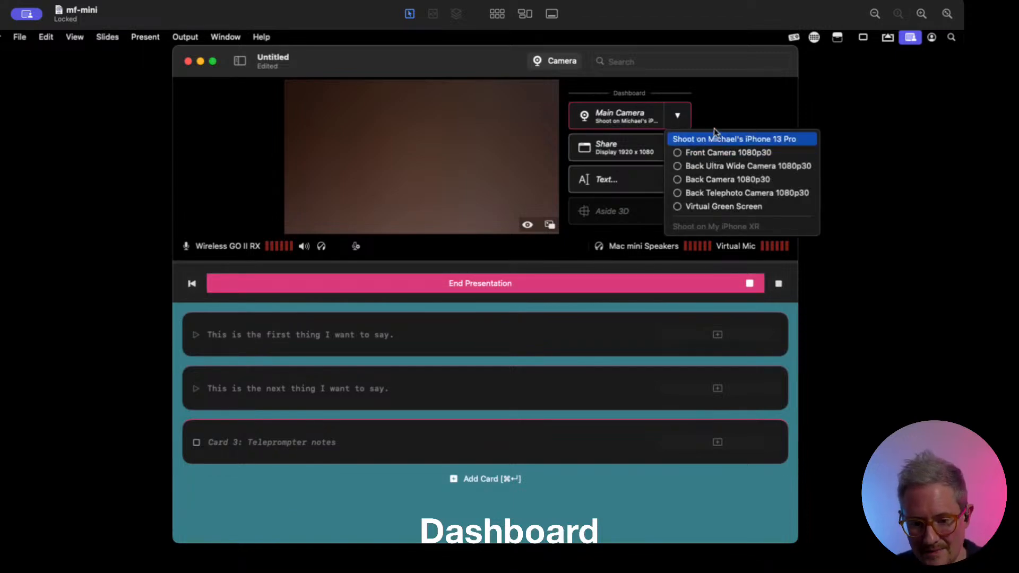
left_click(721, 105)
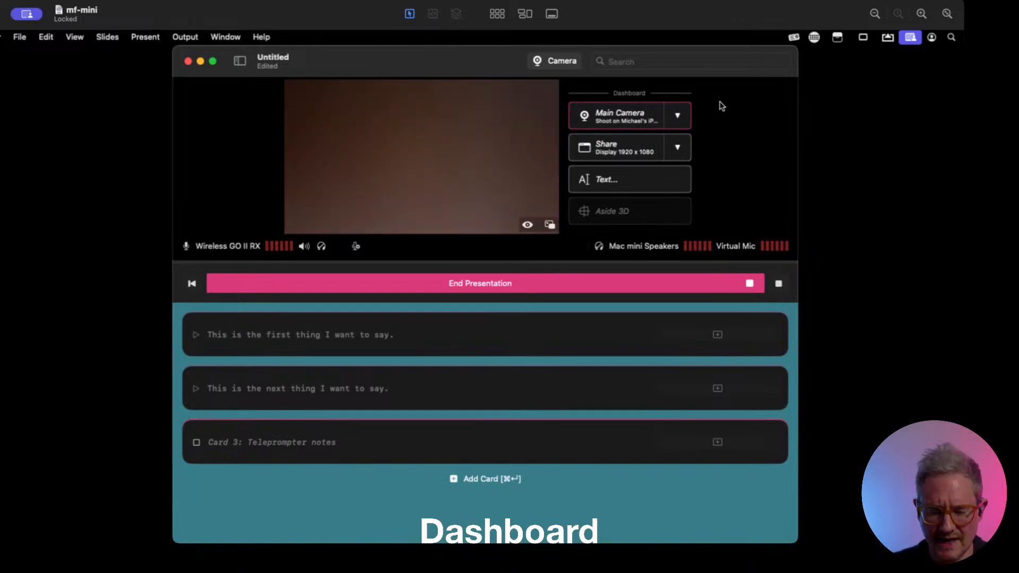
left_click(687, 117)
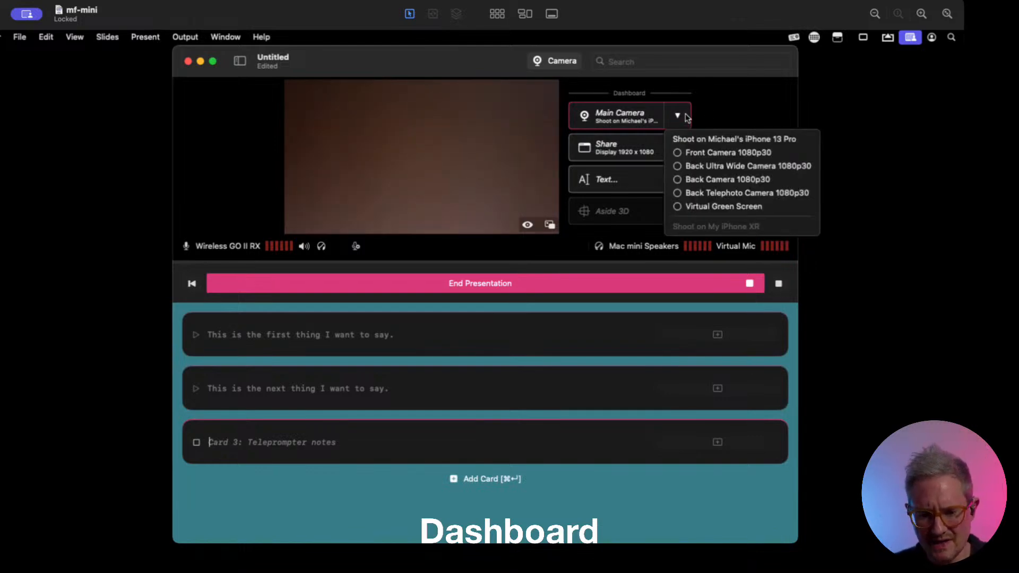
left_click(679, 119)
left_click(679, 118)
left_click(732, 112)
left_click(677, 116)
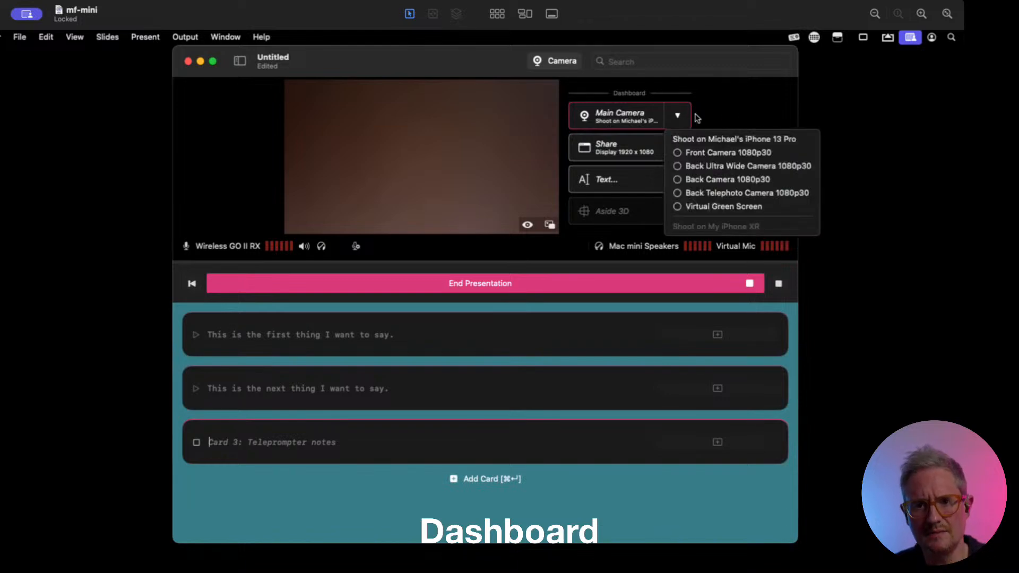
left_click(678, 117)
left_click(678, 120)
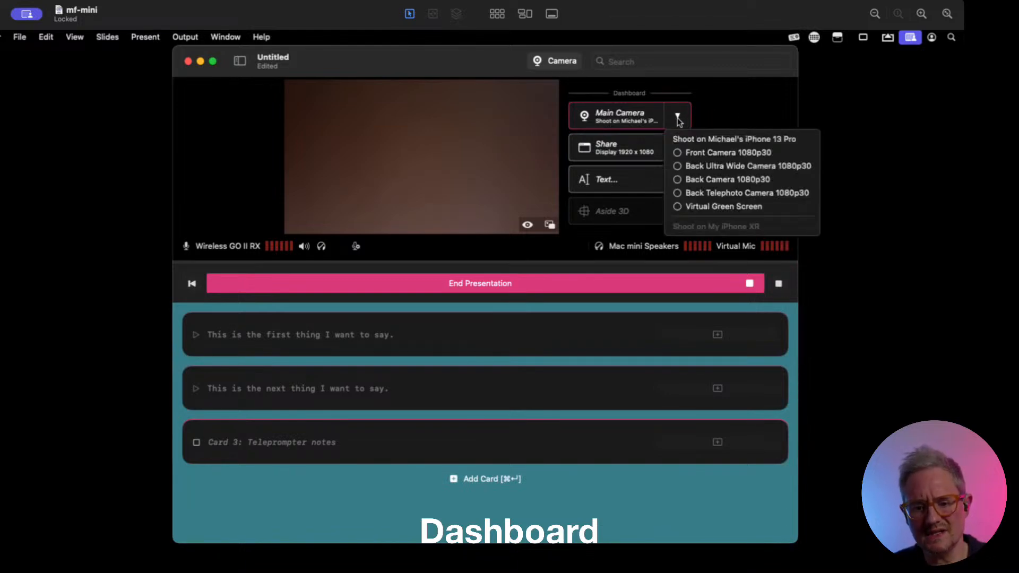
left_click(679, 118)
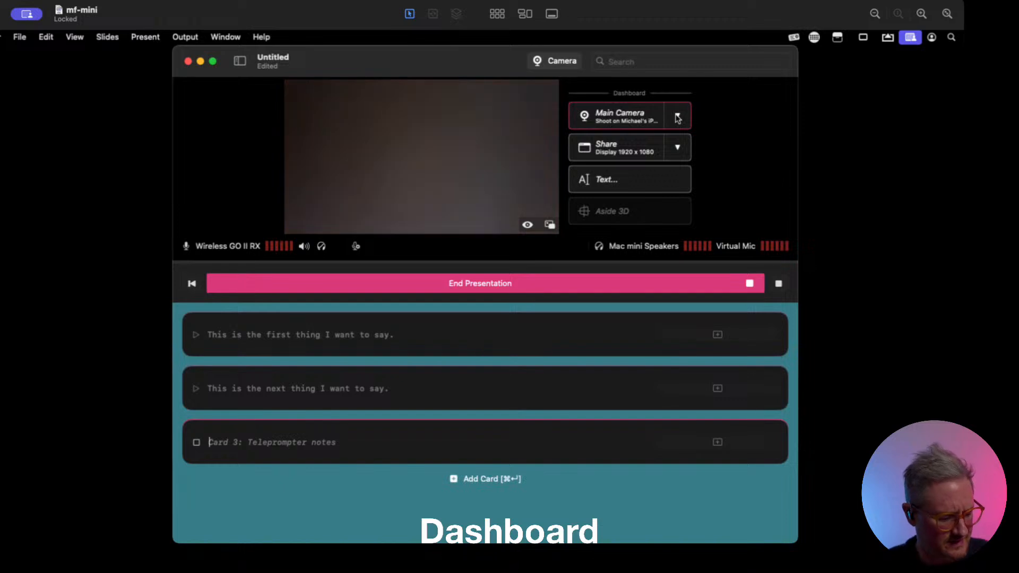
left_click(678, 118)
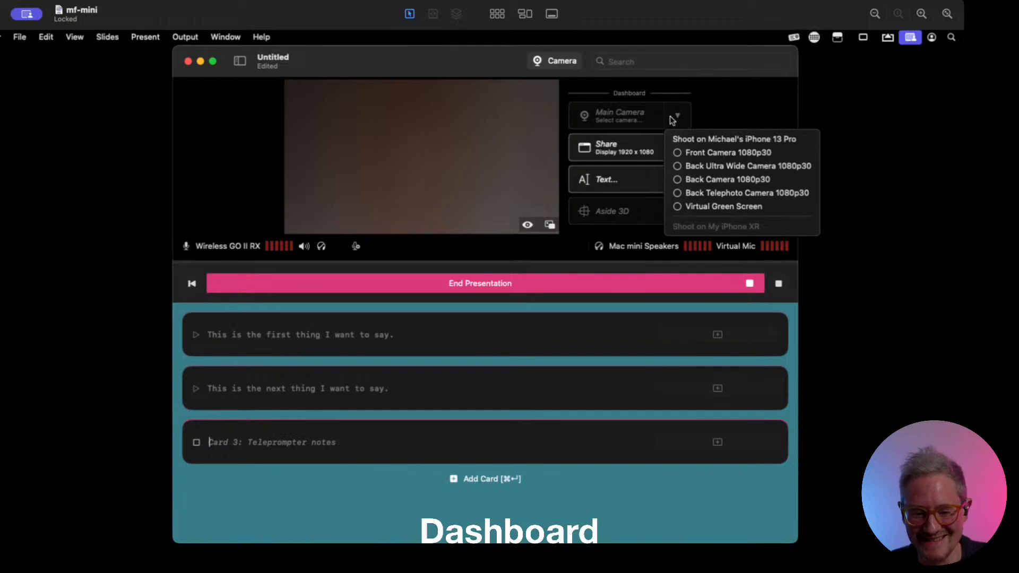
left_click(620, 116)
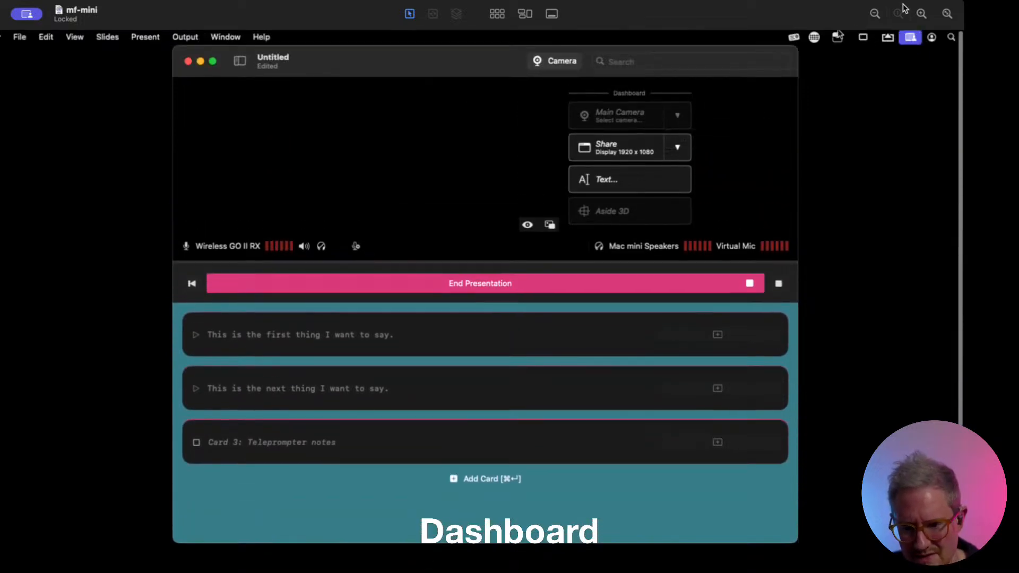
Step: Quit and relaunch CueCam Presenter, nudging the reopened script window slightly into place
left_click(947, 14)
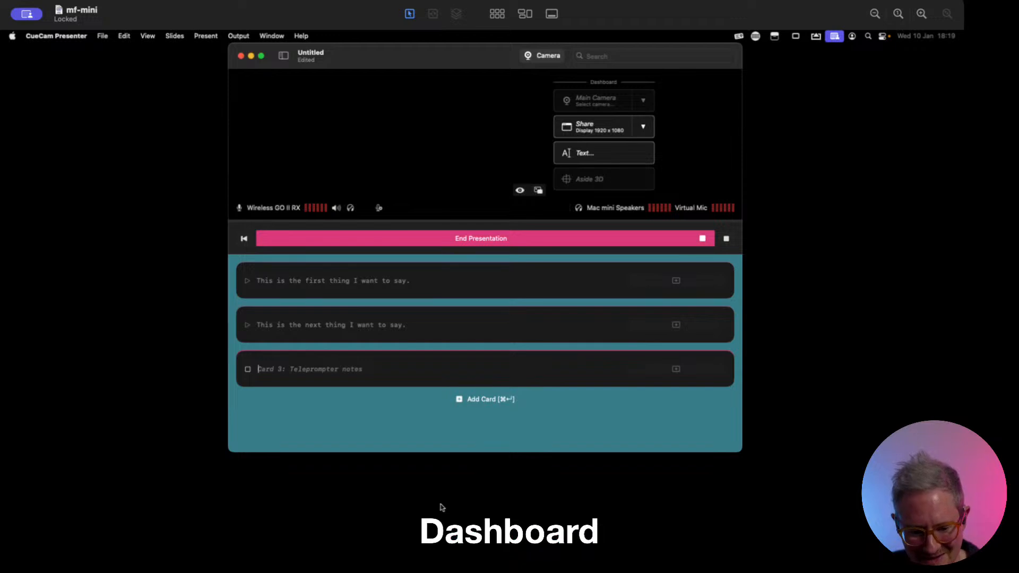
right_click(494, 549)
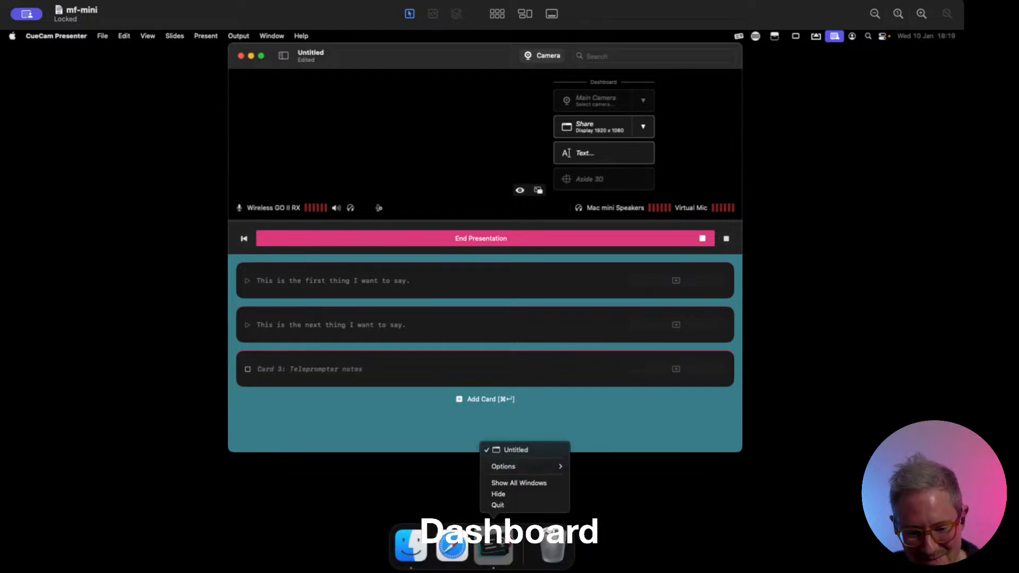
left_click(522, 505)
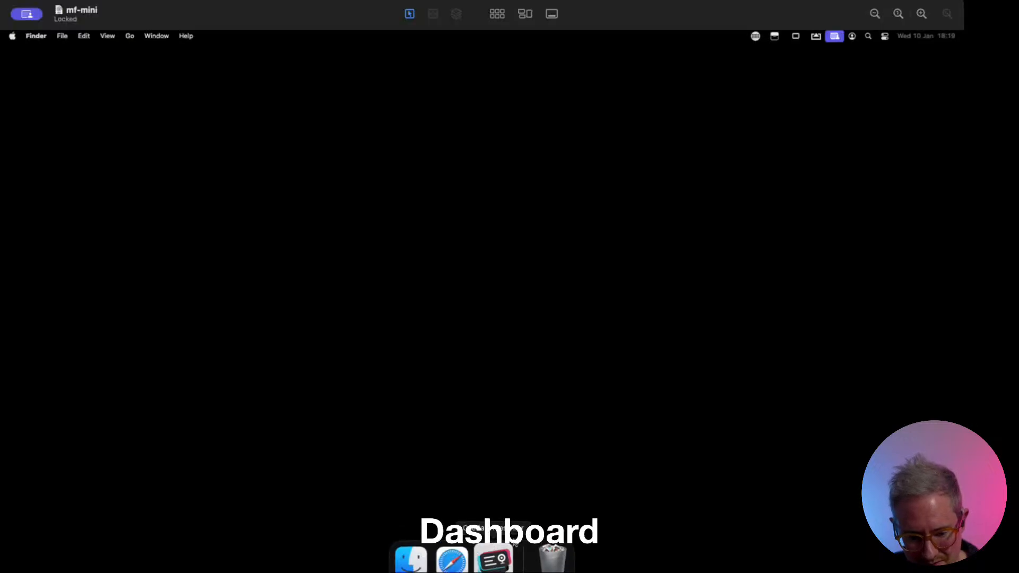
left_click(499, 557)
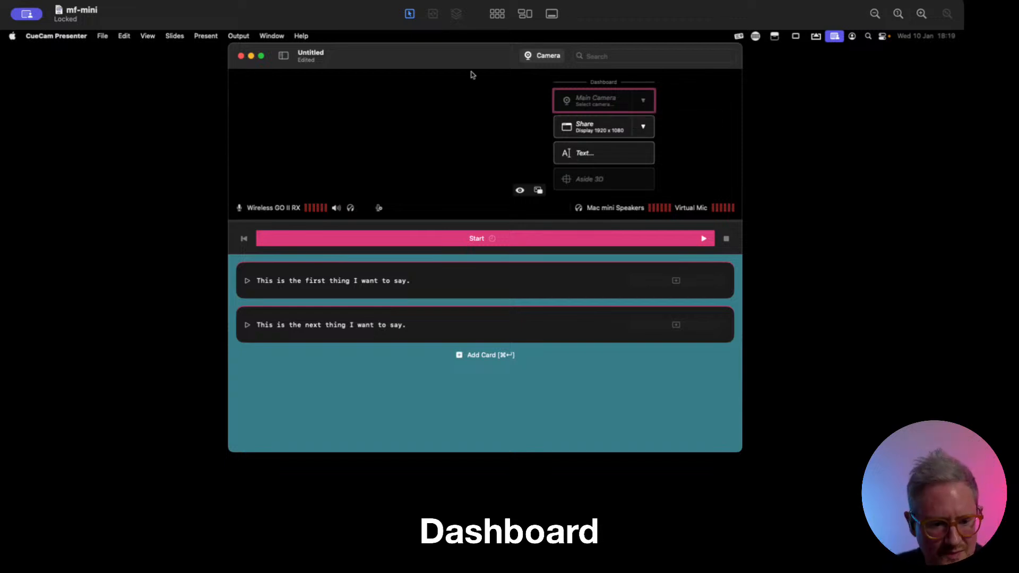
left_click_drag(439, 51, 447, 53)
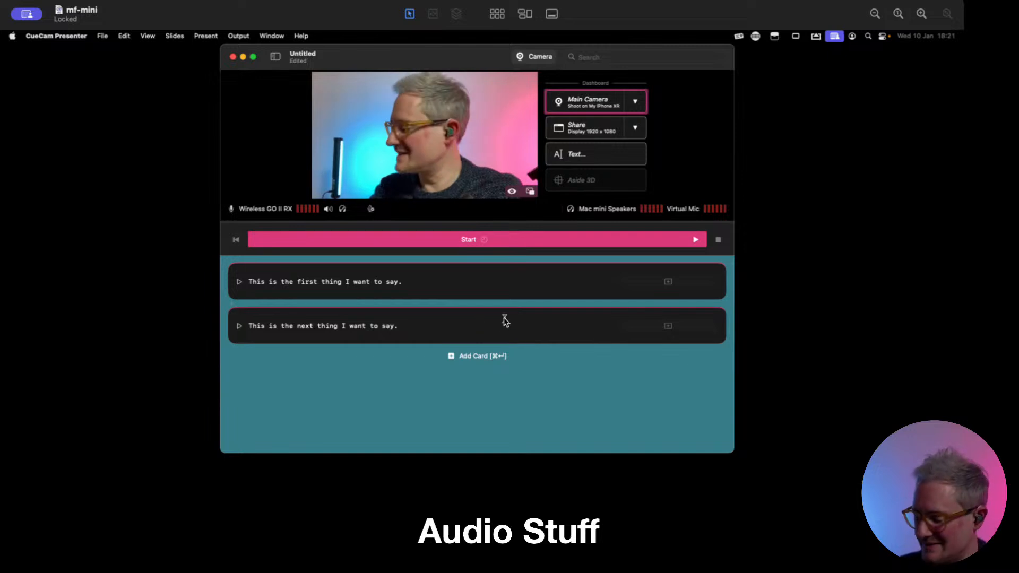
Step: Start the presentation from the first card, then hide the camera preview and show it again
left_click(474, 242)
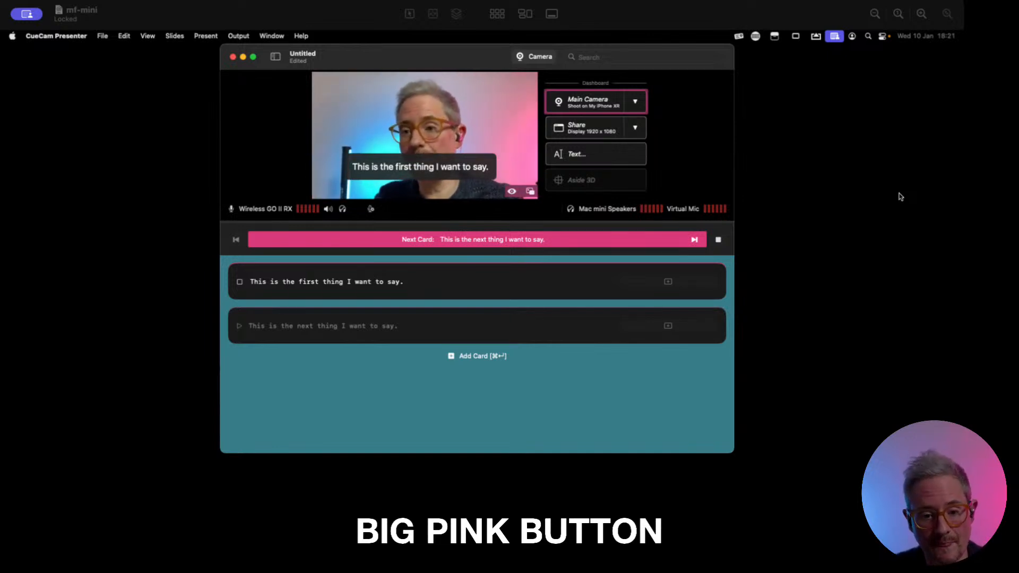
left_click(541, 60)
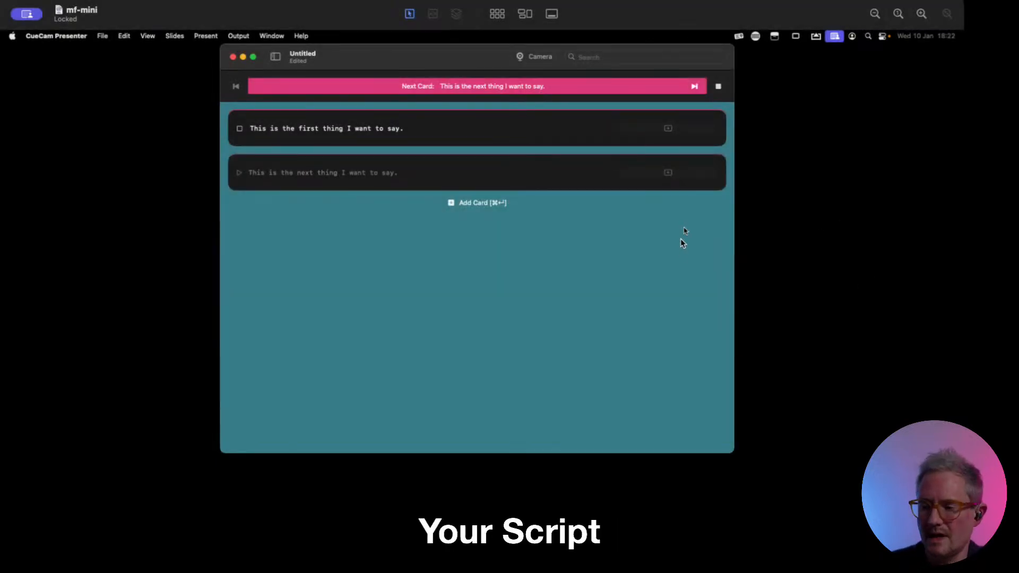
left_click(415, 129)
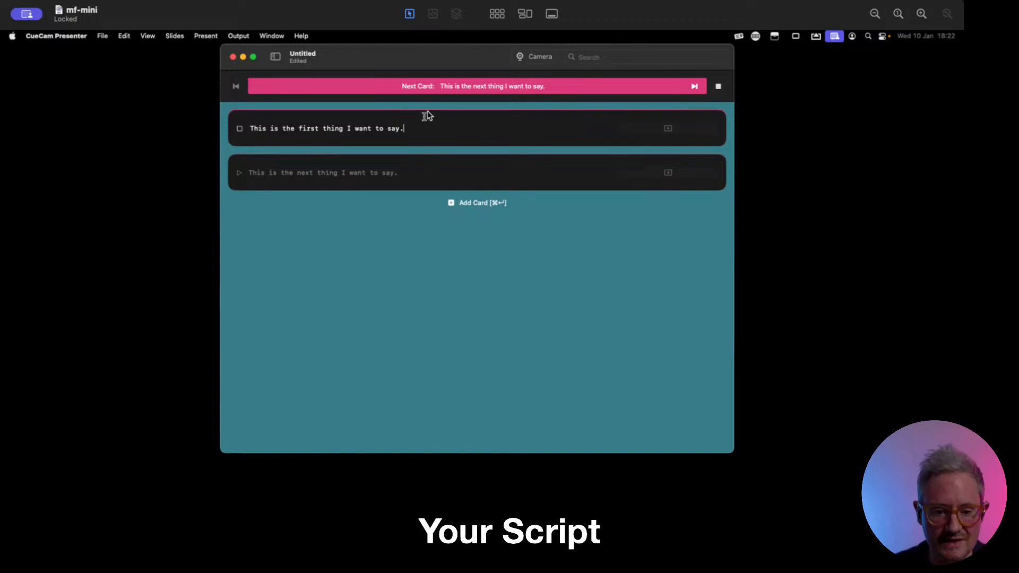
left_click(545, 58)
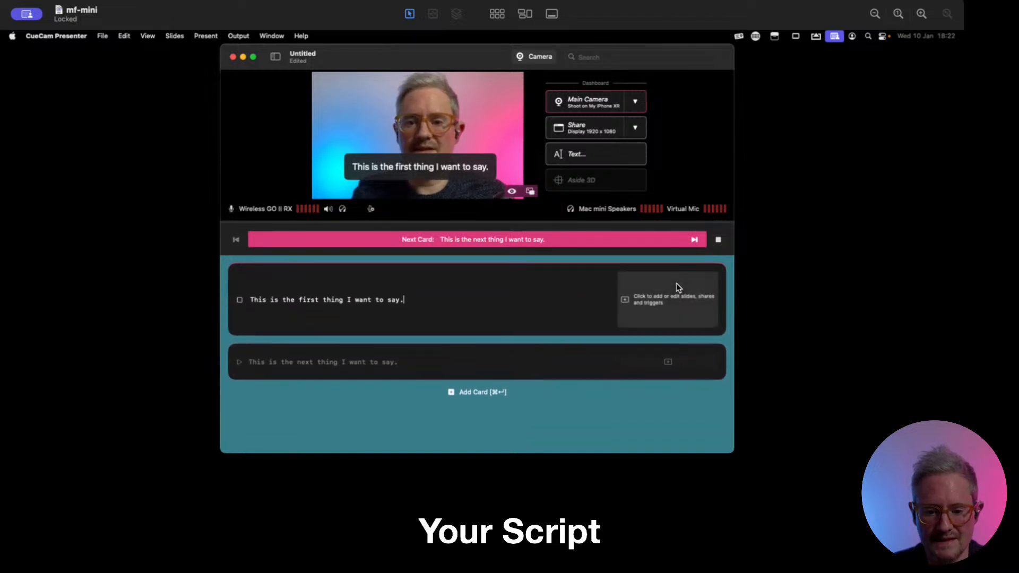
Step: Add a slide titled "This is my title" to the first card and stop the presentation
left_click(661, 307)
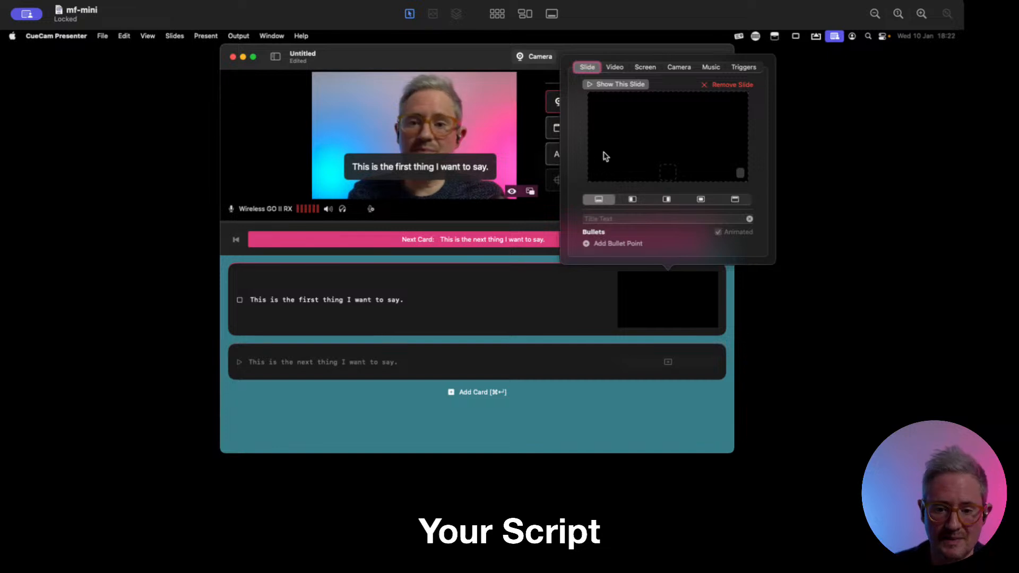
left_click(922, 13)
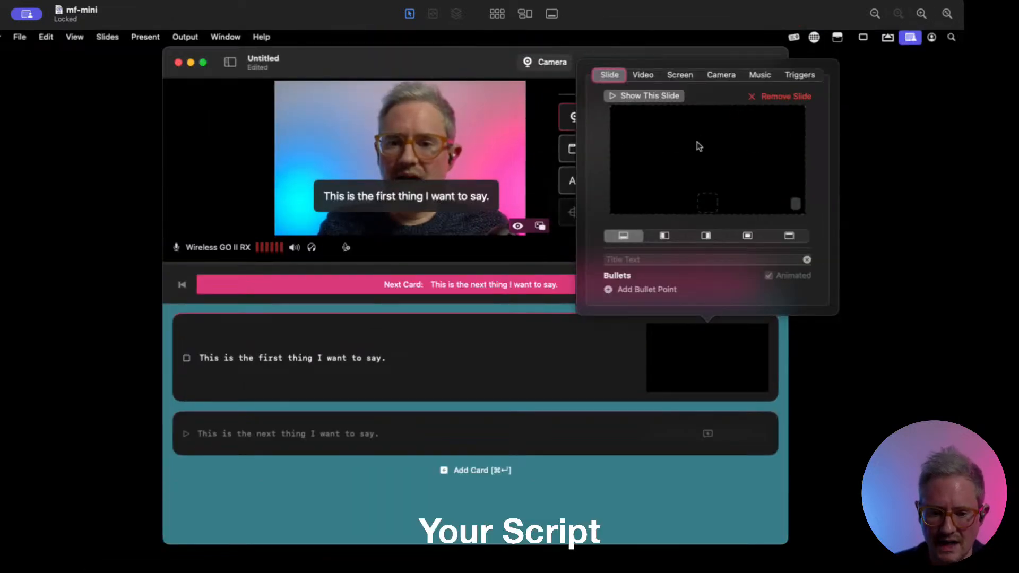
left_click(663, 260)
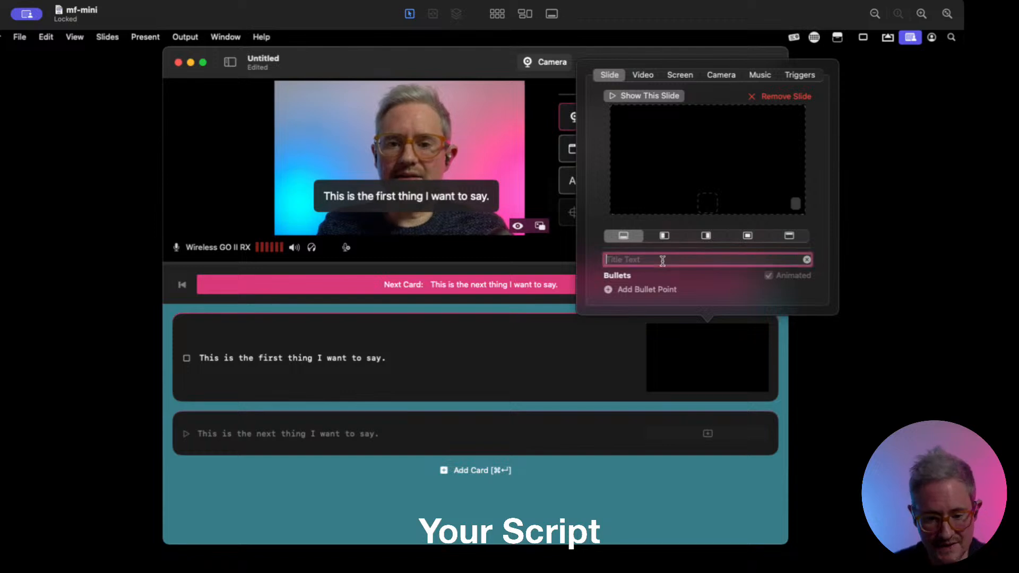
type("This is my title")
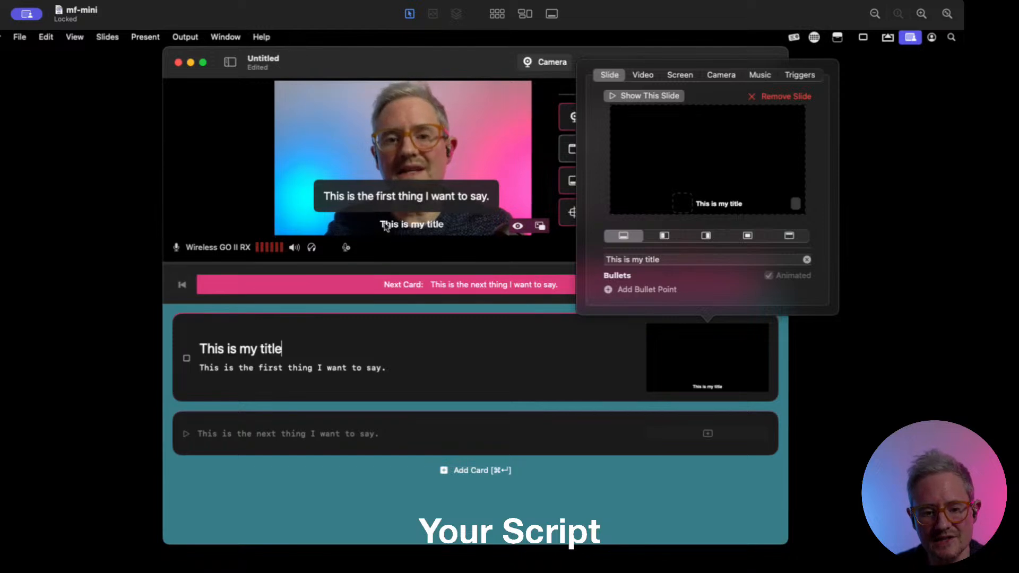
left_click(460, 338)
left_click(768, 287)
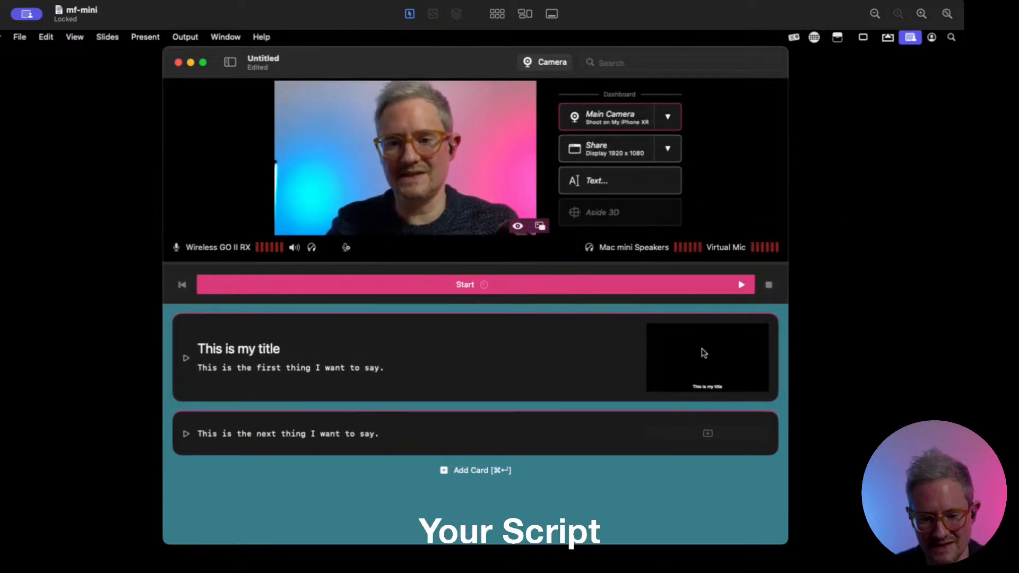
Step: Reopen the first card's slide settings and show the slide over the camera picture
left_click(702, 377)
left_click(682, 263)
type("dasd")
key("BackSpace")
key("BackSpace")
key("BackSpace")
key("BackSpace")
key("BackSpace")
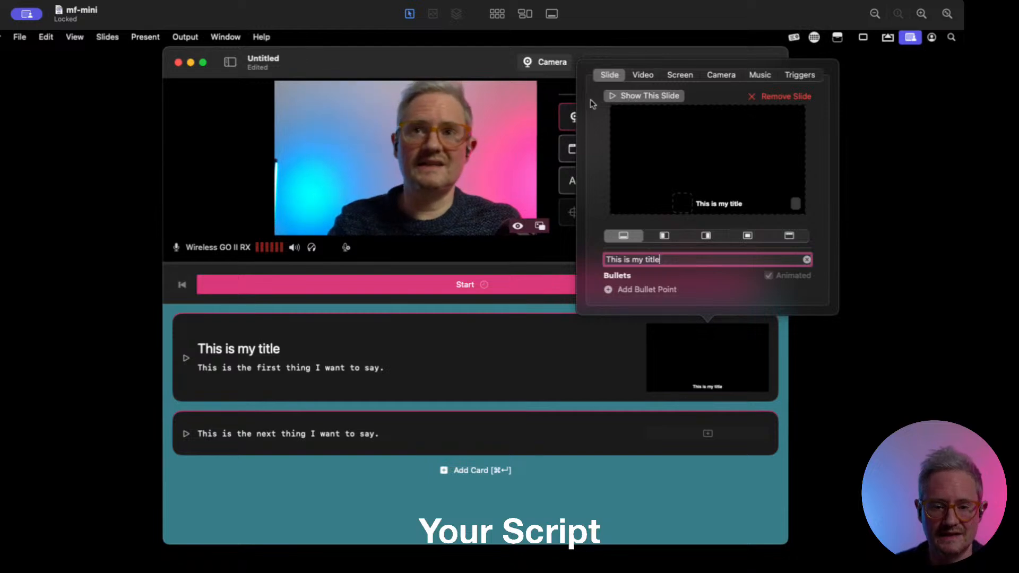
left_click(620, 100)
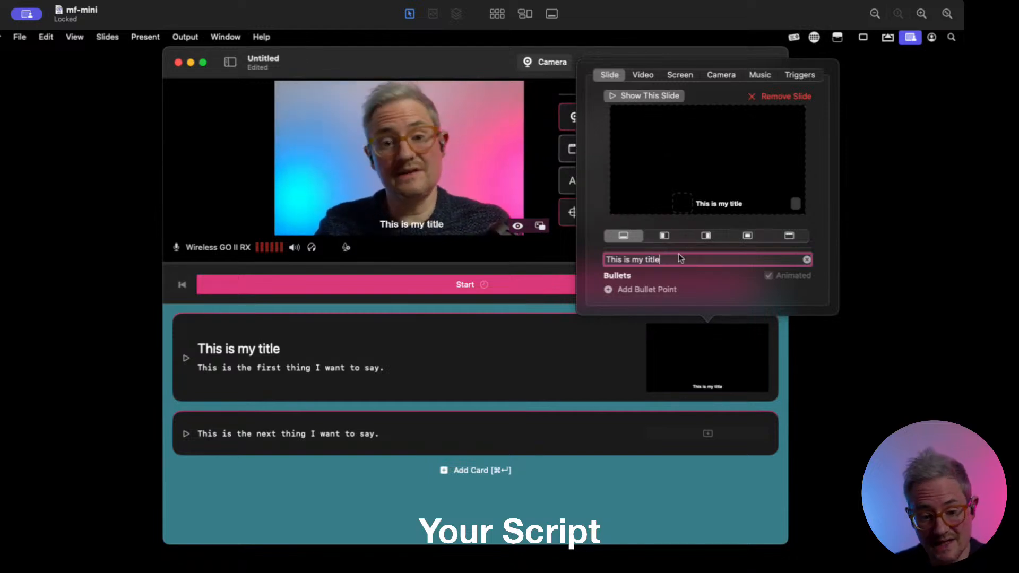
Step: Replace the first card's slide title with "I like fishies"
key("BackSpace")
key("BackSpace")
key("BackSpace")
key("BackSpace")
key("BackSpace")
key("BackSpace")
key("BackSpace")
key("BackSpace")
key("BackSpace")
key("BackSpace")
key("BackSpace")
key("BackSpace")
key("BackSpace")
key("BackSpace")
key("BackSpace")
key("BackSpace")
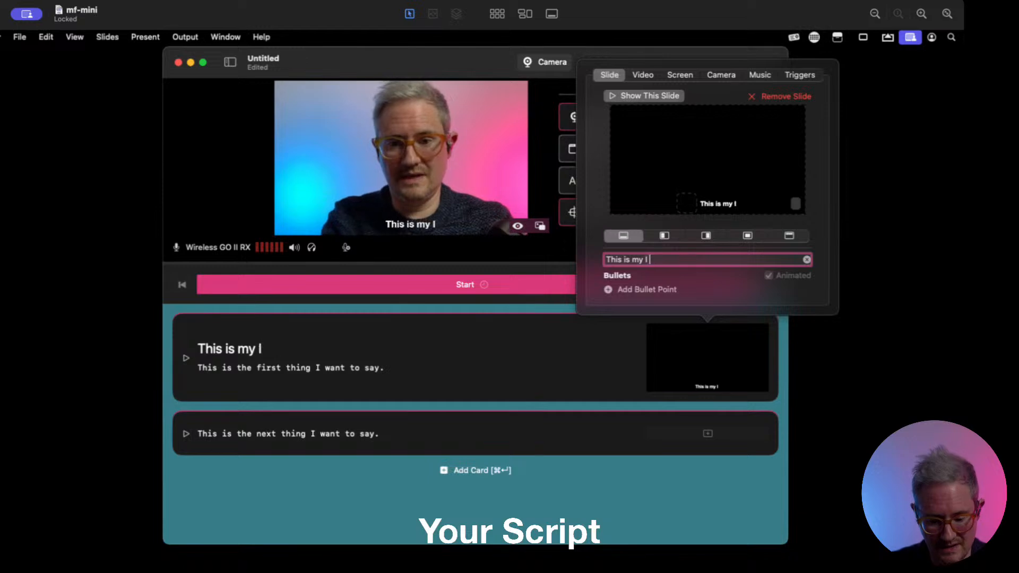
type("I like fishies")
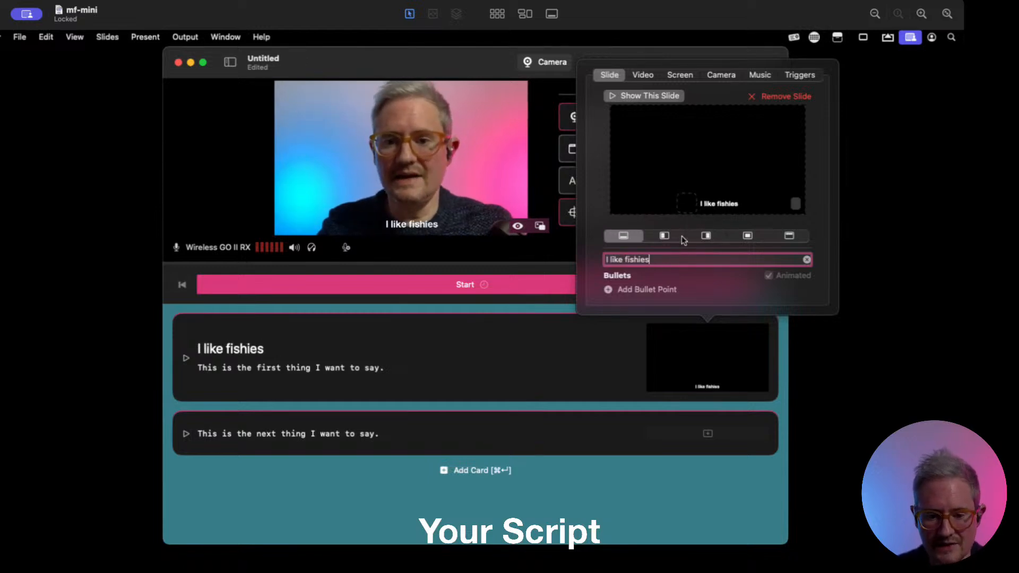
Step: Try the different title layouts on the first card's slide and settle on the left-side layout
left_click(665, 236)
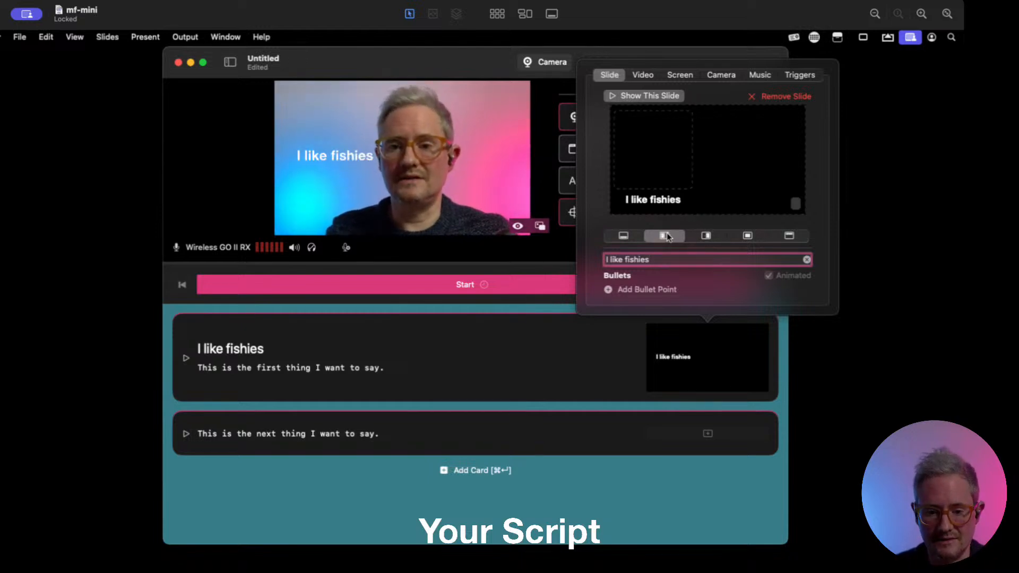
left_click(711, 237)
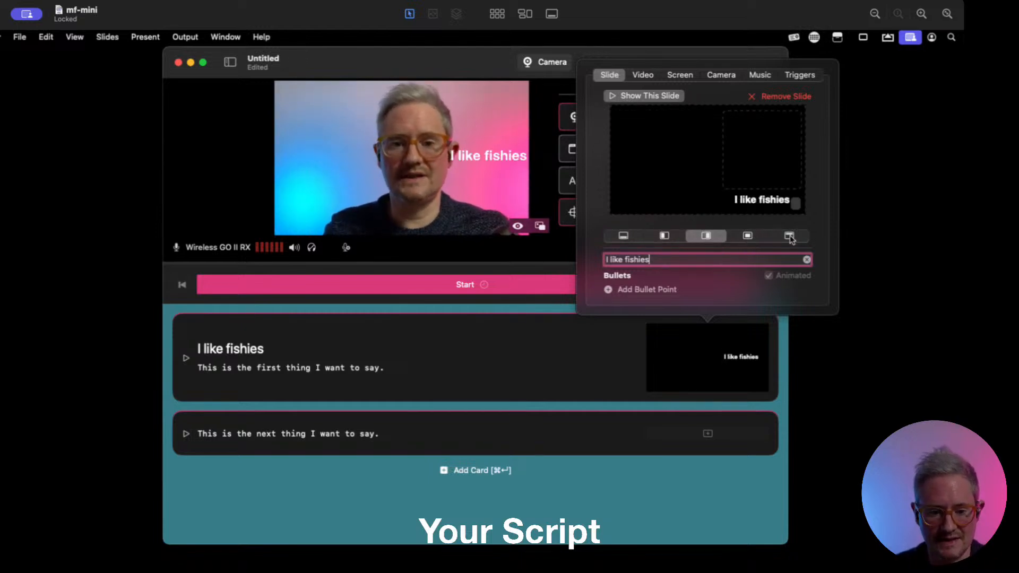
left_click(748, 236)
left_click(789, 237)
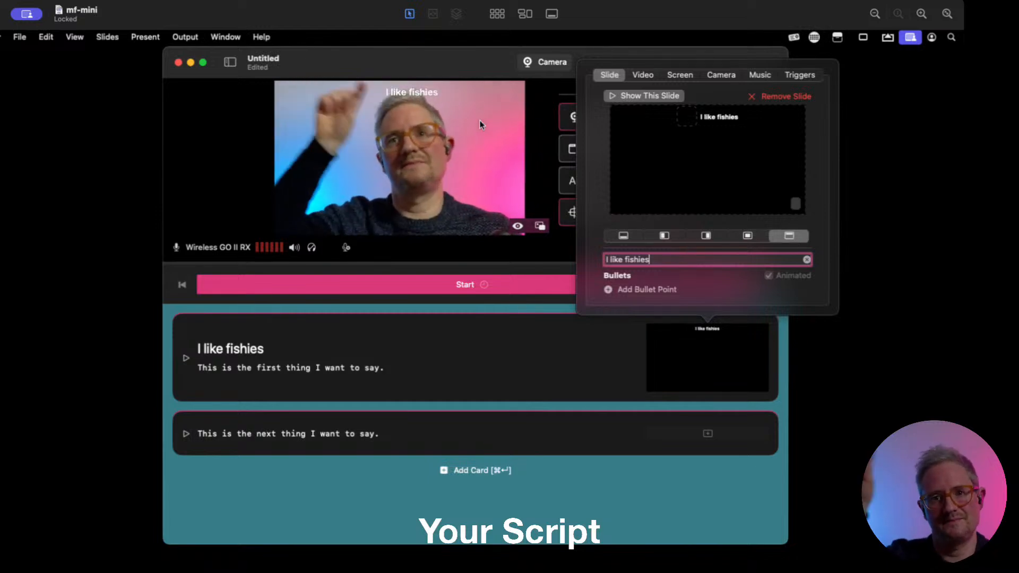
left_click(624, 235)
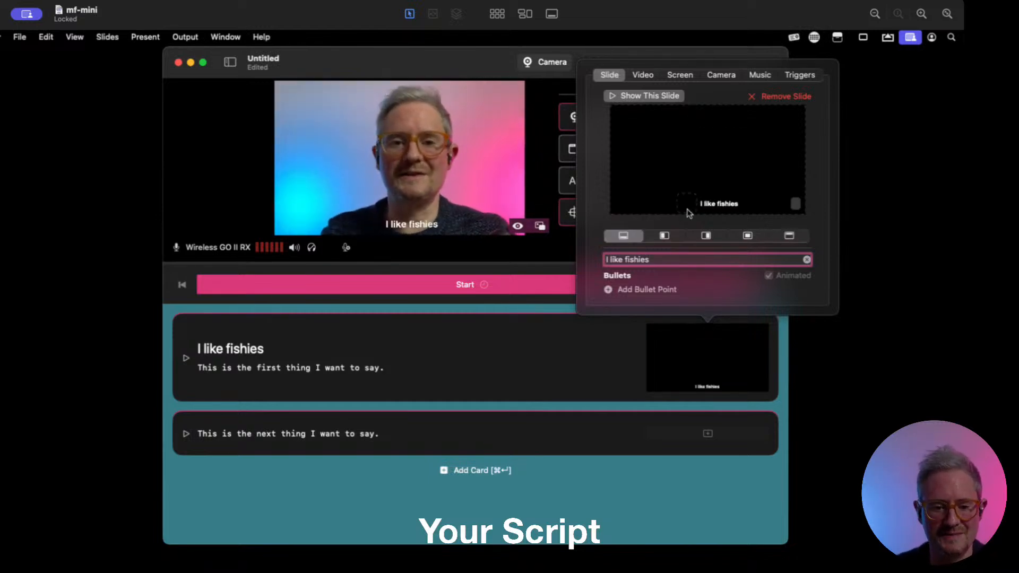
left_click(665, 235)
left_click(706, 236)
left_click(633, 236)
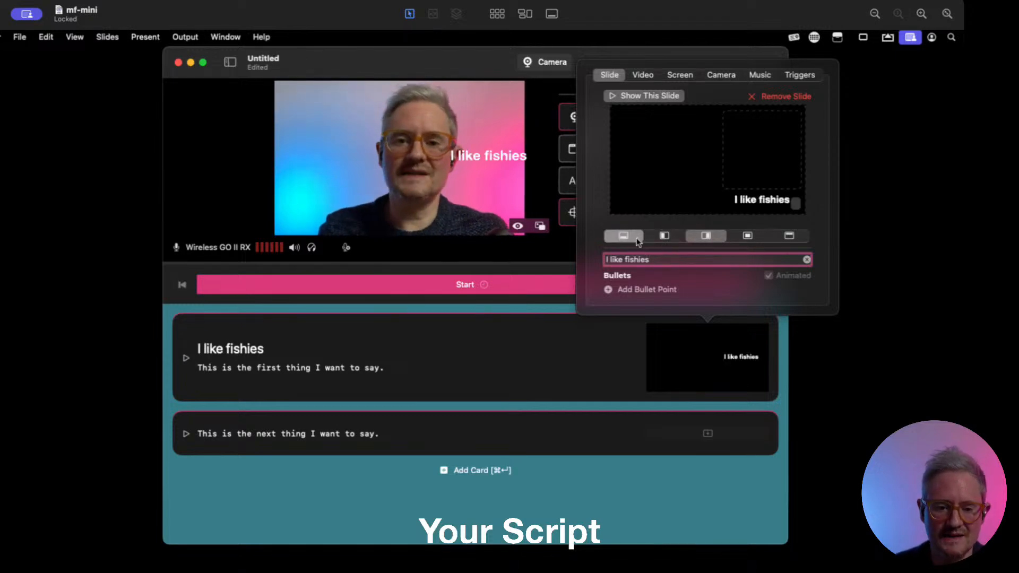
left_click(664, 236)
Step: Add two bullet points to the first card's slide: "First point" and "Second point"
left_click(618, 290)
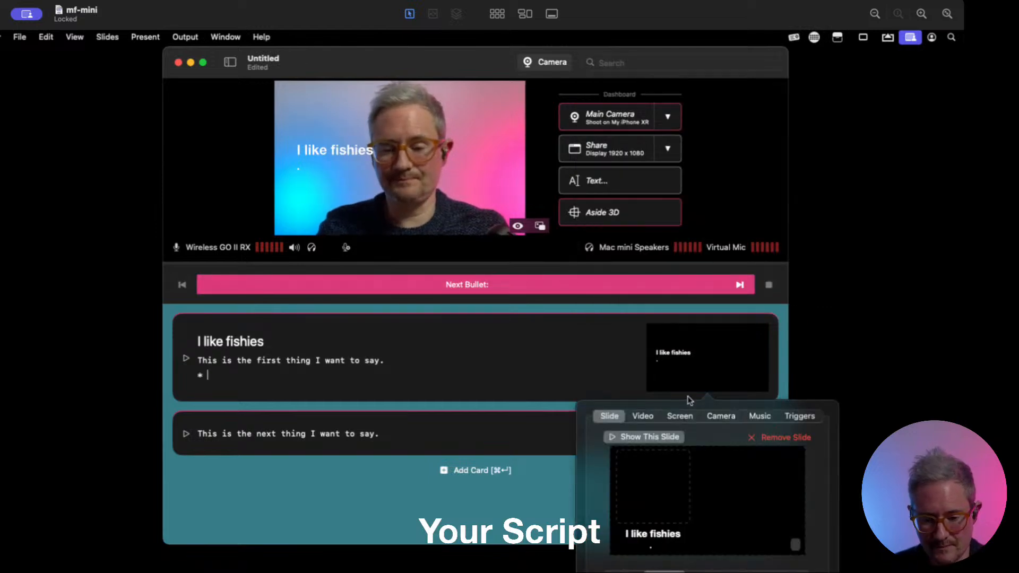
scroll(691, 555, "down", 3)
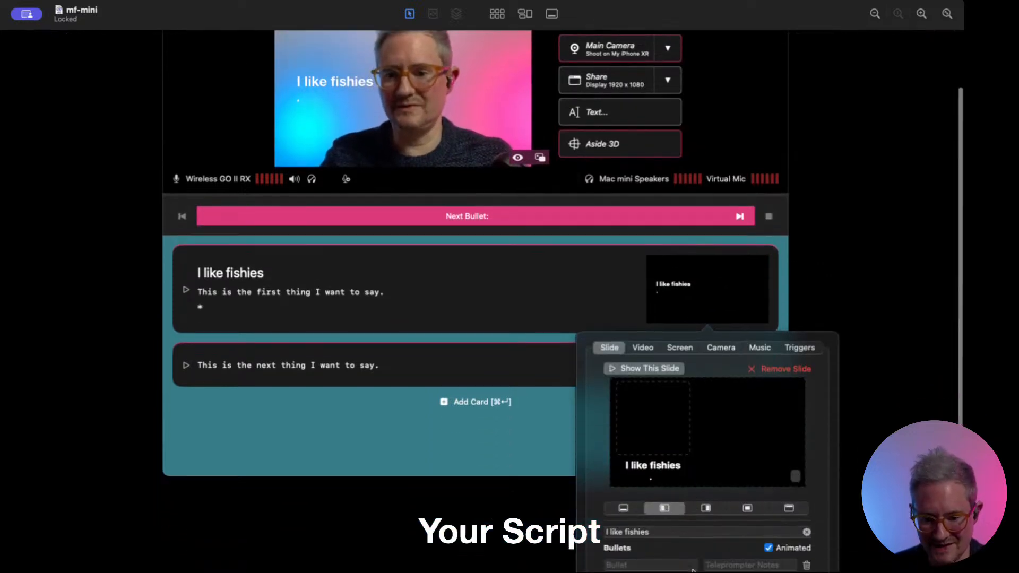
left_click(875, 13)
left_click(615, 525)
type("First point")
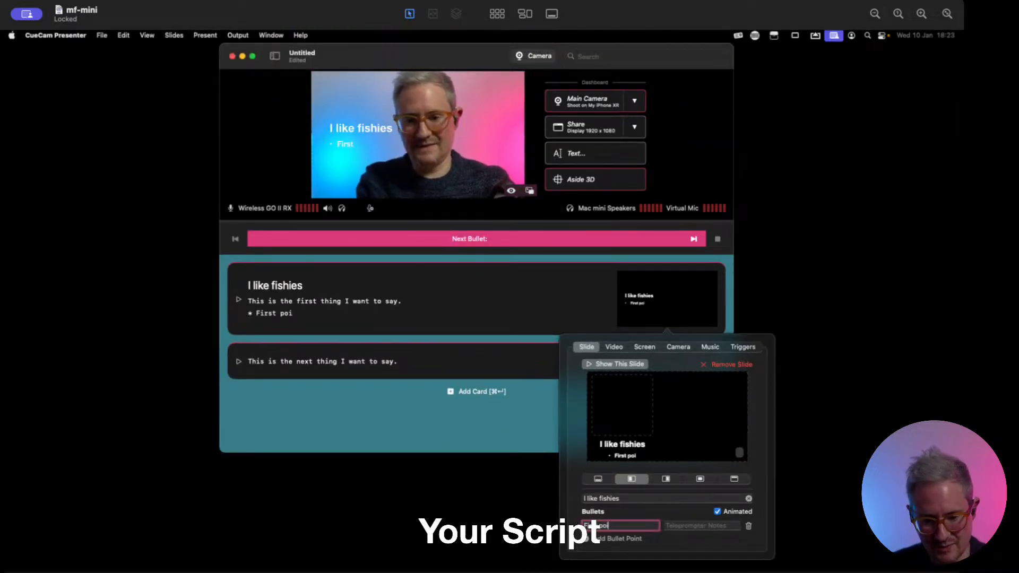
key("Return")
type("Second point")
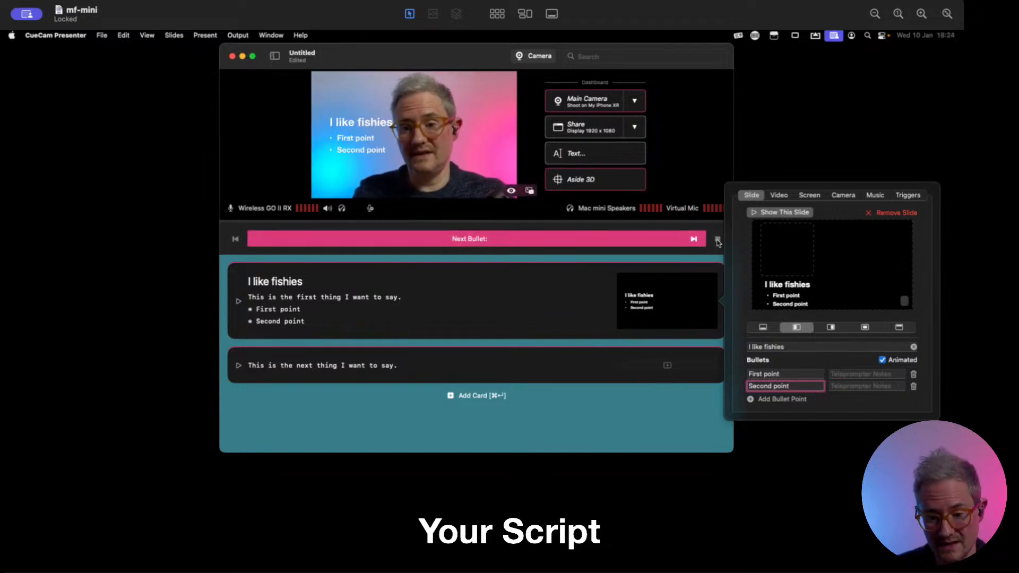
Step: Present the first card and compare the right-side and left-side layouts on its slide, ending with the left-side one
left_click(637, 238)
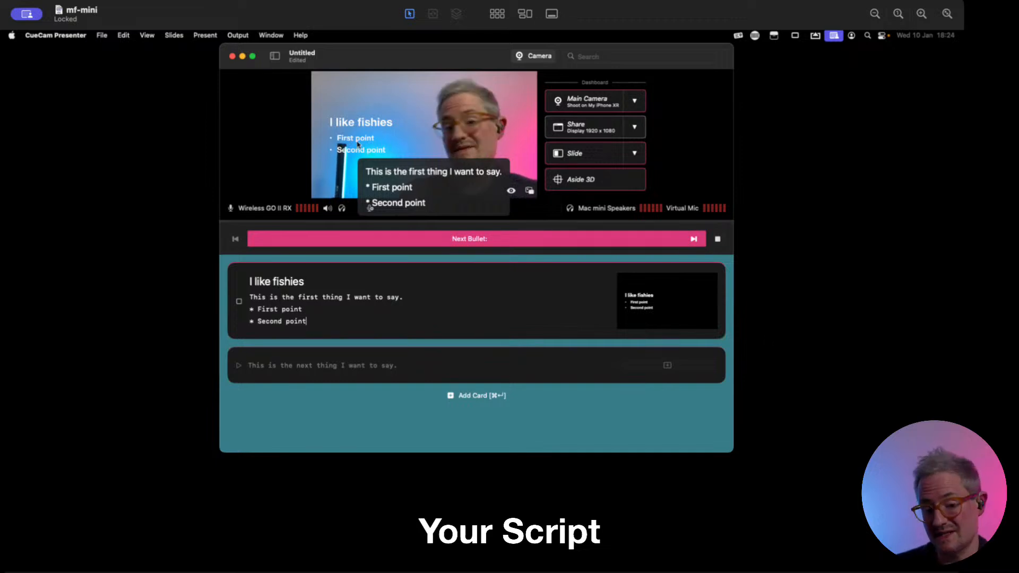
left_click(654, 313)
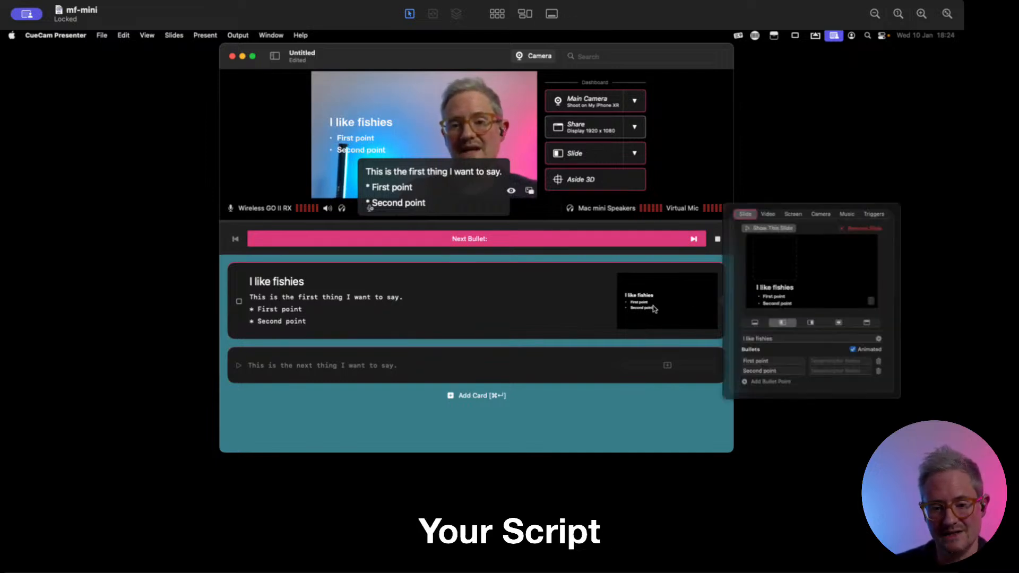
left_click(831, 328)
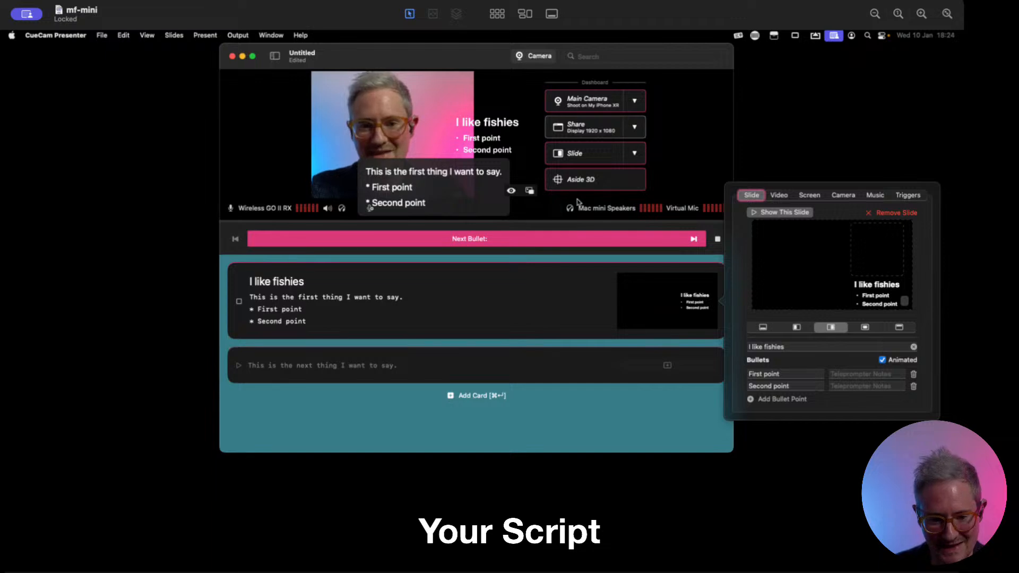
left_click(798, 328)
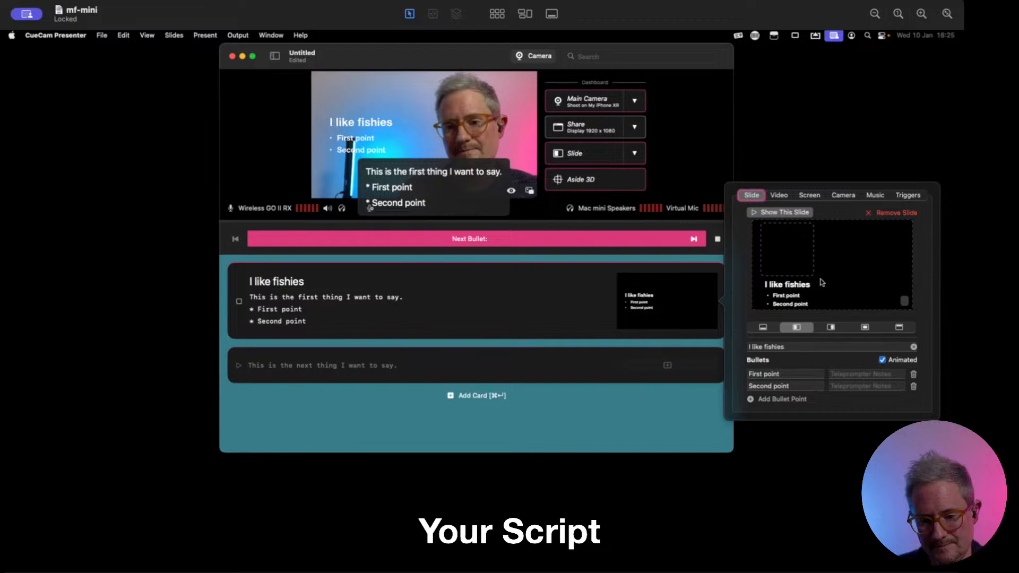
left_click(660, 302)
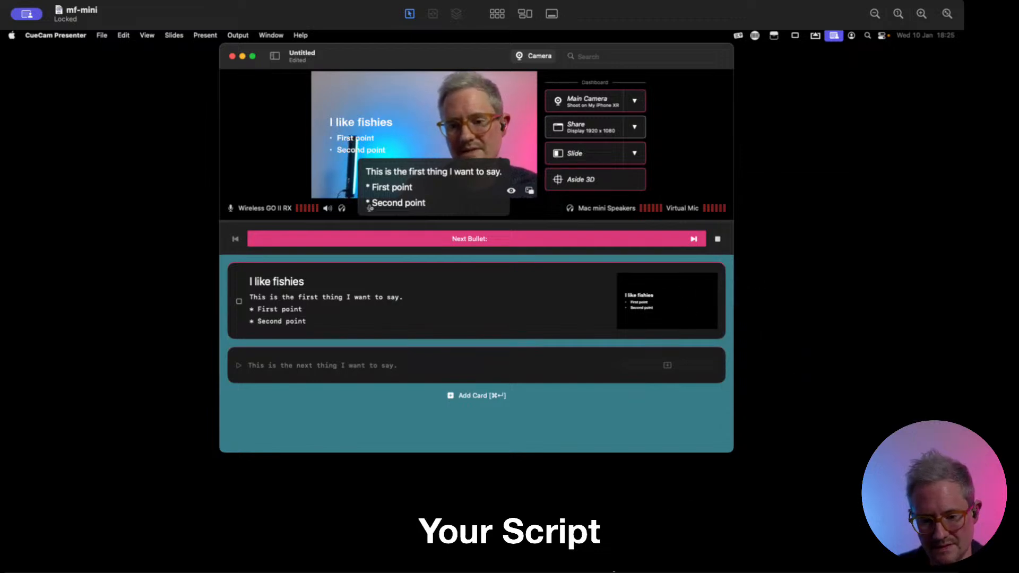
Step: Add the drawing of the bearded baby from Finder's Recents to the first card's slide and return to the script
mouse_move(567, 564)
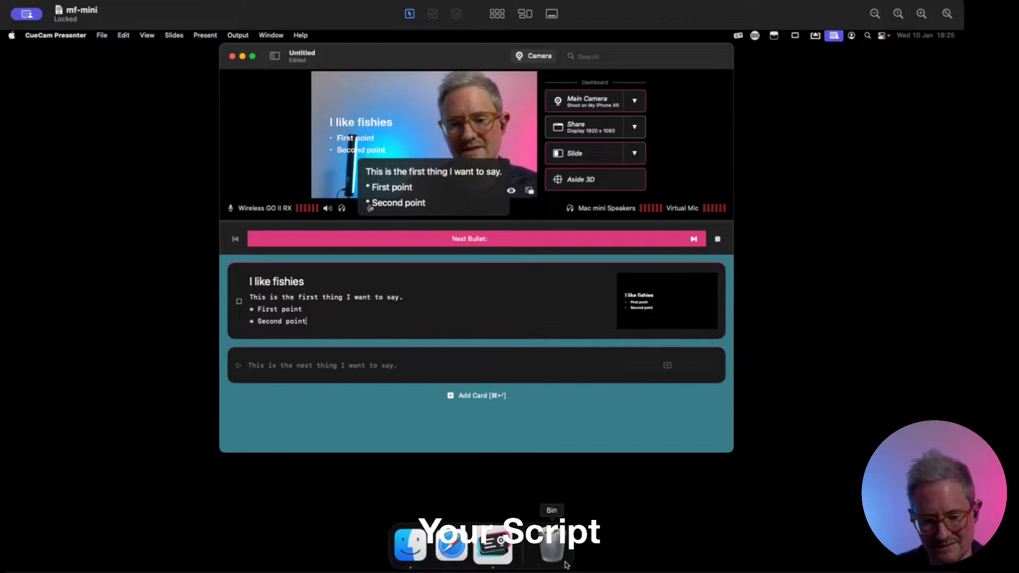
left_click(411, 545)
left_click_drag(450, 210, 811, 331)
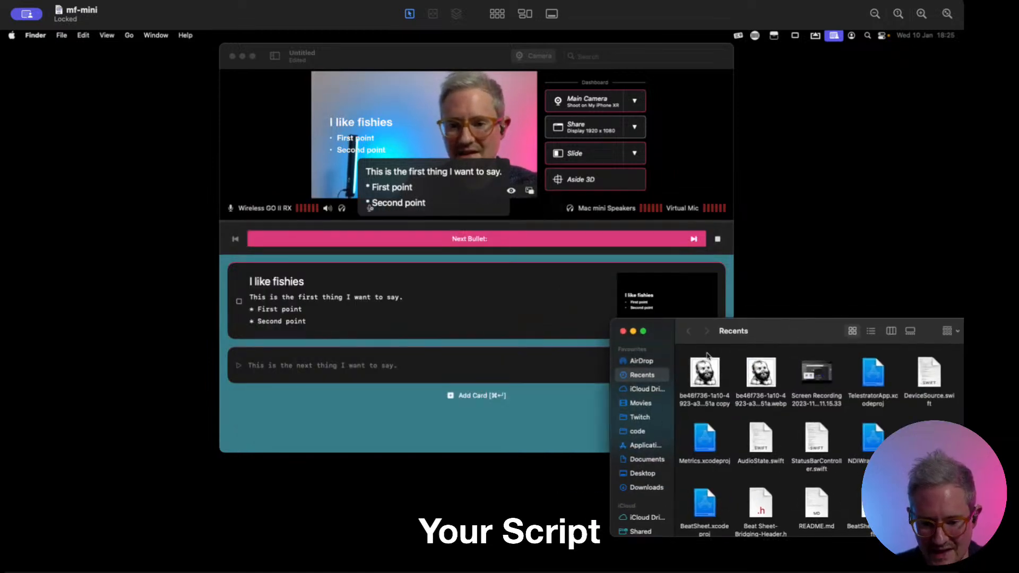
left_click_drag(706, 378, 678, 298)
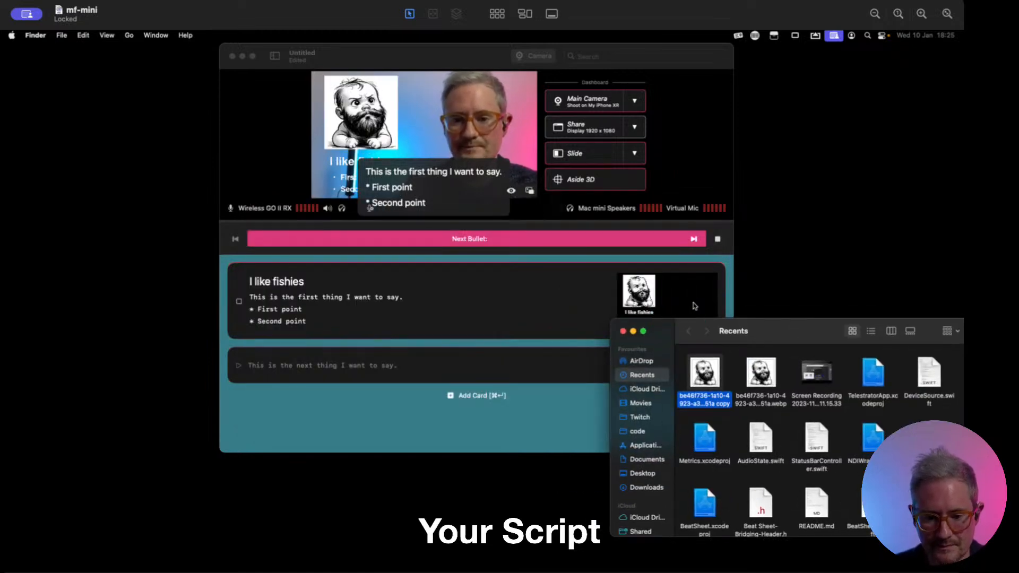
left_click(560, 320)
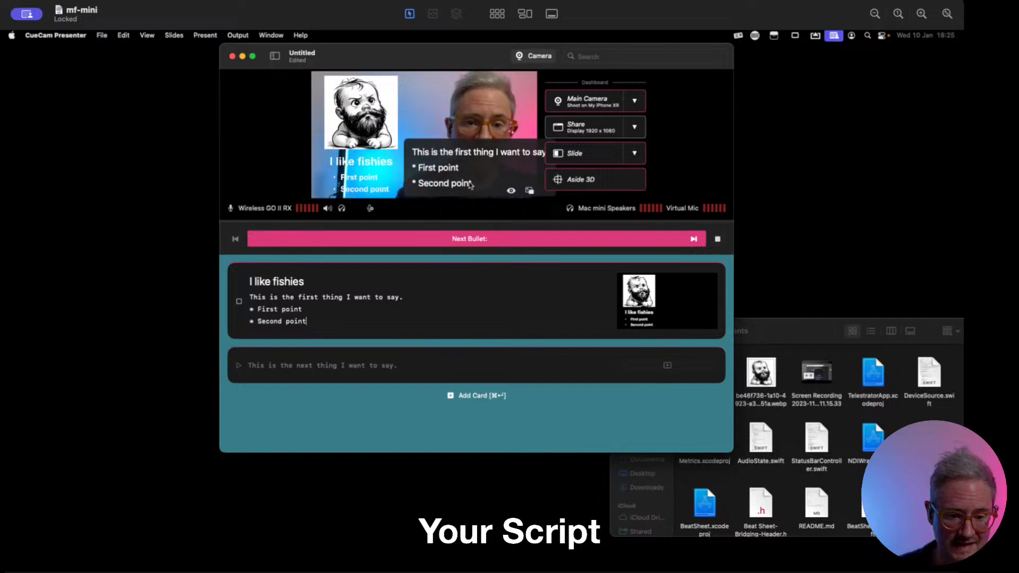
Step: Close the Finder window and try the centred layout on the first card's slide before applying the lower-third layout
left_click(639, 299)
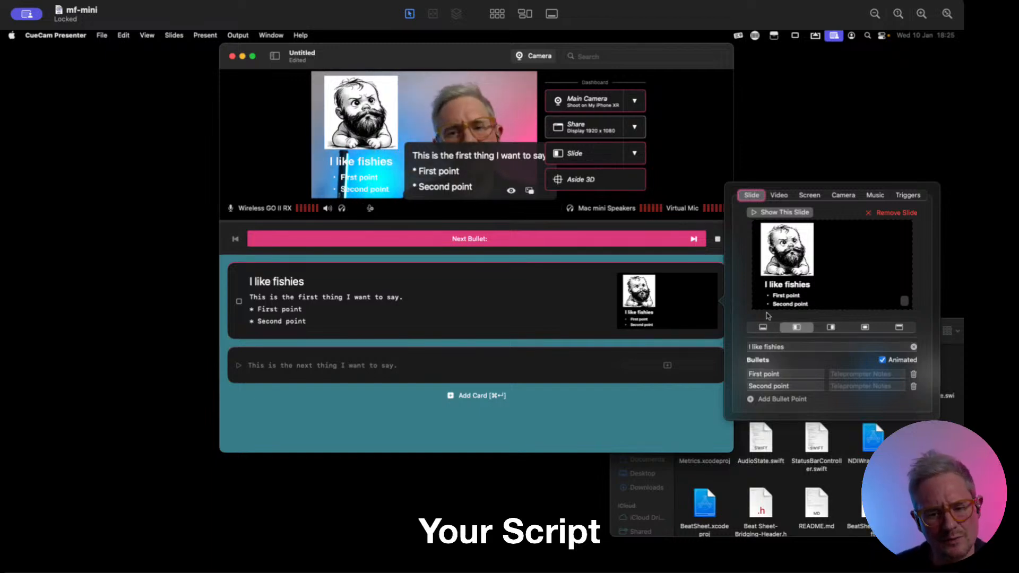
left_click(673, 487)
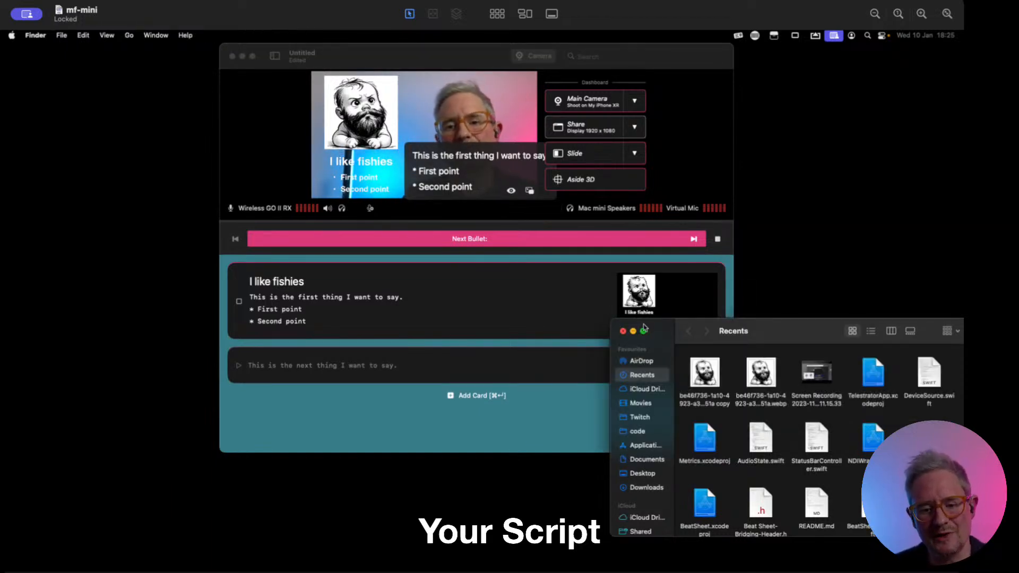
left_click(740, 283)
left_click(642, 314)
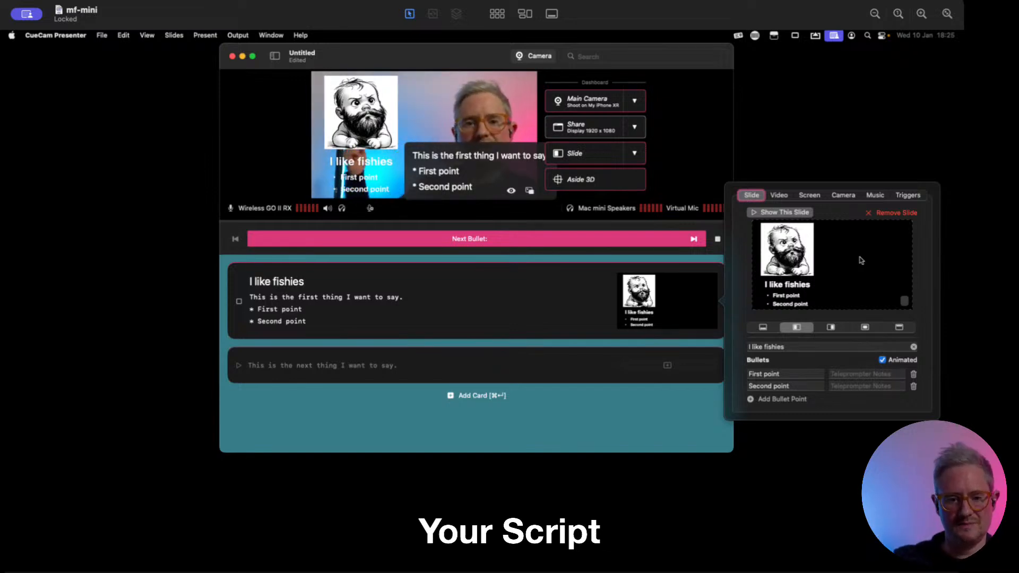
left_click(870, 329)
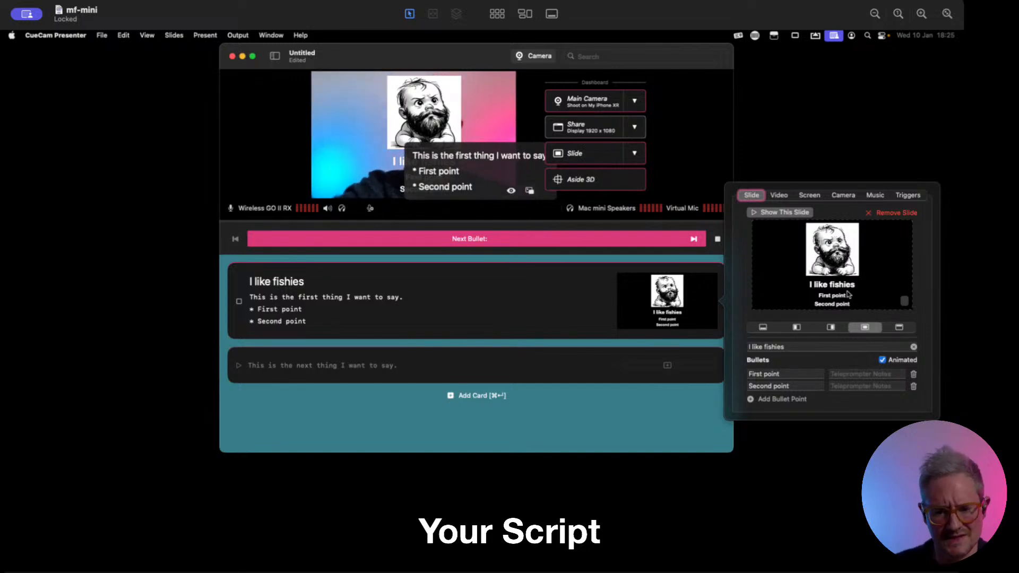
left_click(761, 327)
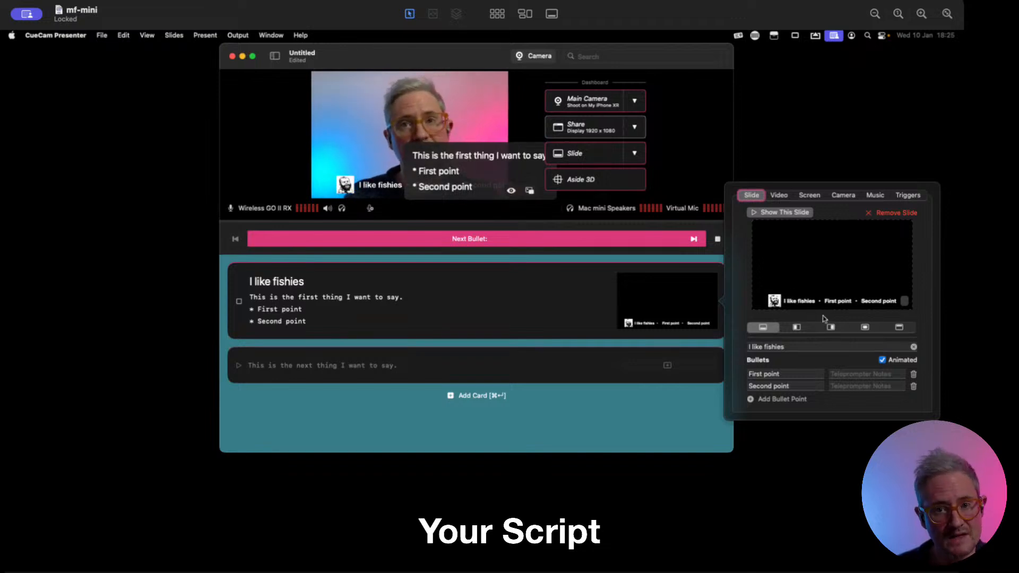
Step: Enlarge the camera preview area and try the top layout on the first card's slide before restoring the lower-third layout
left_click(501, 225)
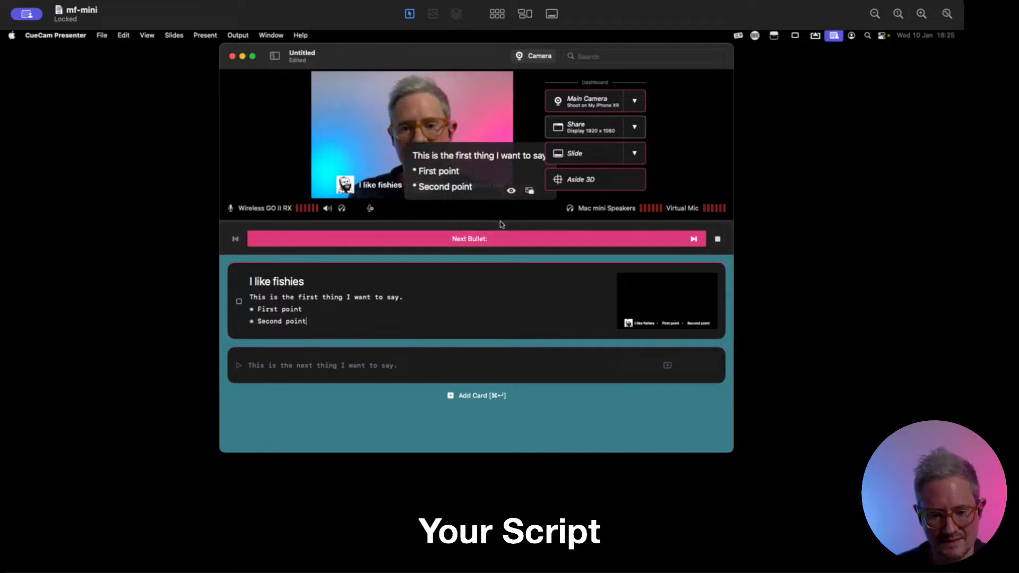
left_click_drag(499, 220, 505, 430)
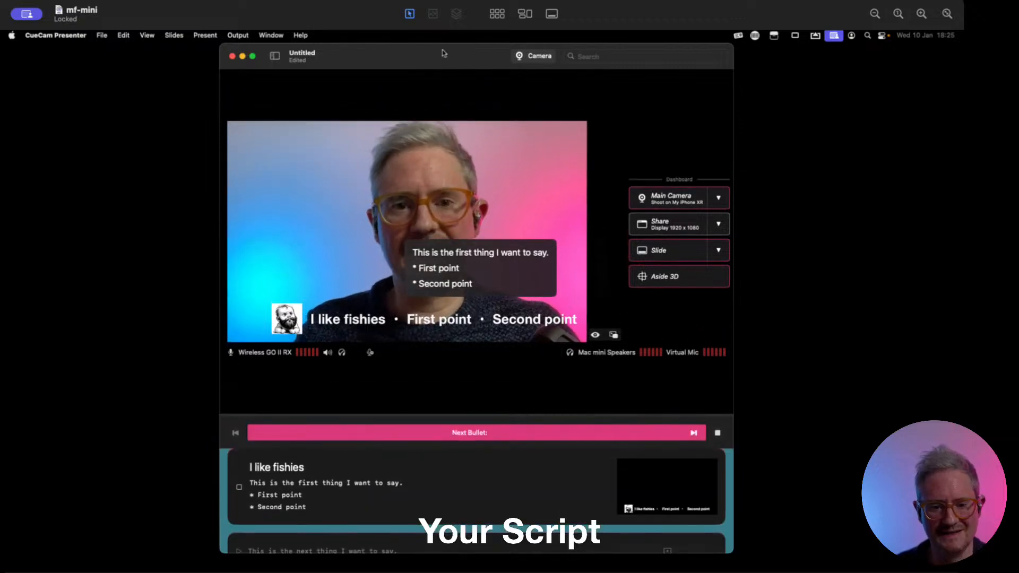
left_click(664, 497)
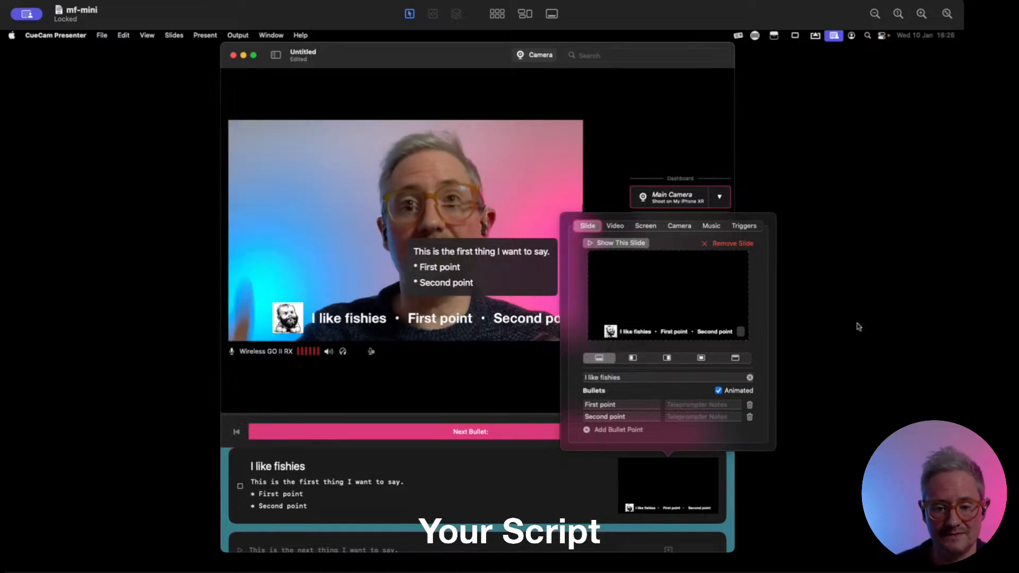
left_click(736, 359)
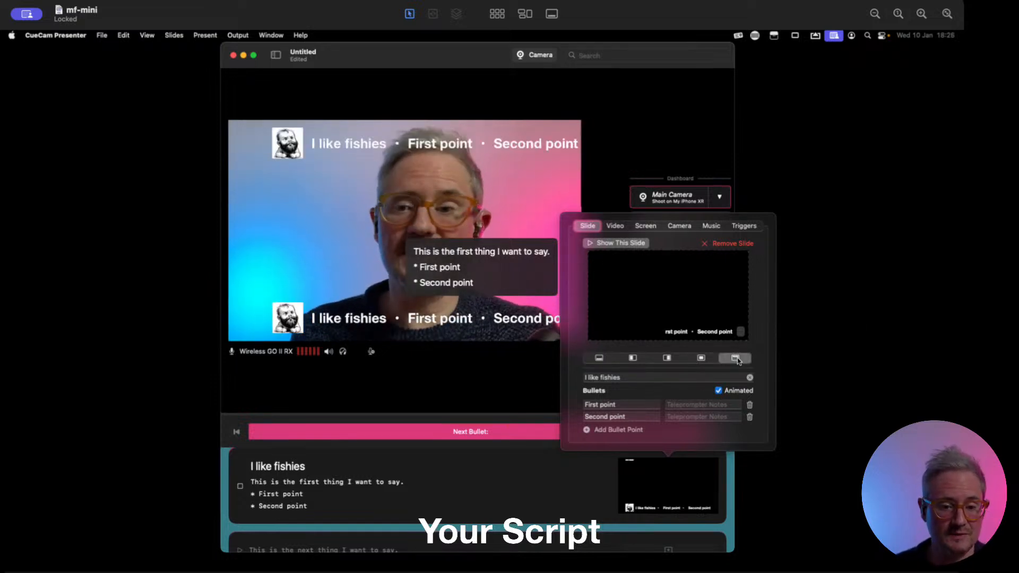
left_click(599, 359)
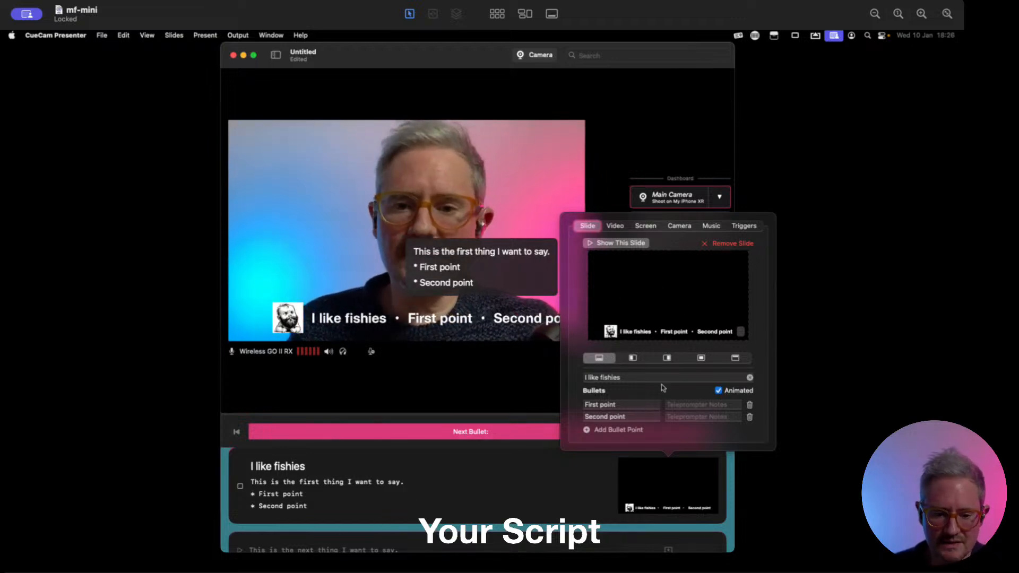
Step: Review the video, screen, camera, music and trigger options of the first card and return to its slide settings
left_click(616, 227)
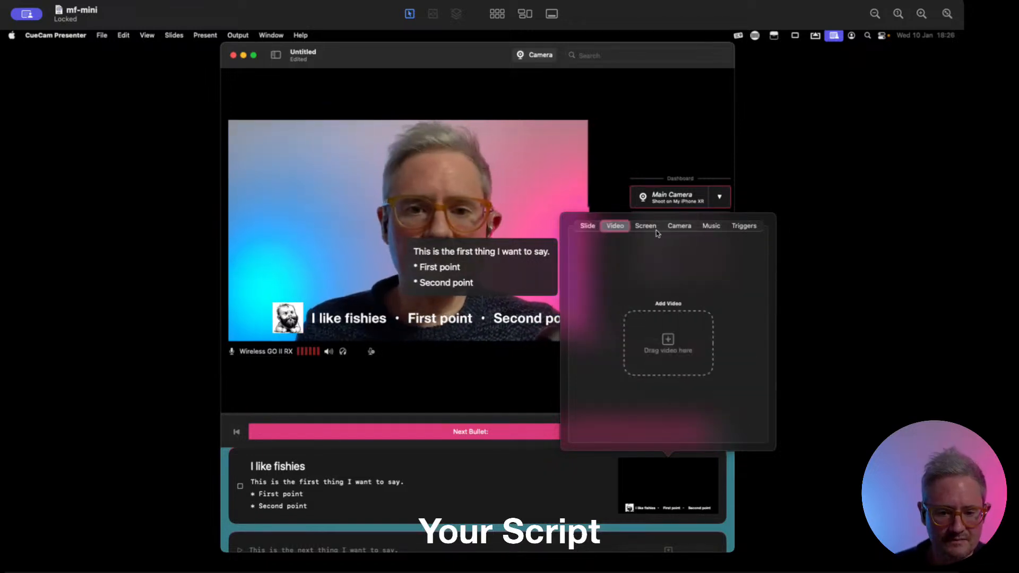
left_click(651, 227)
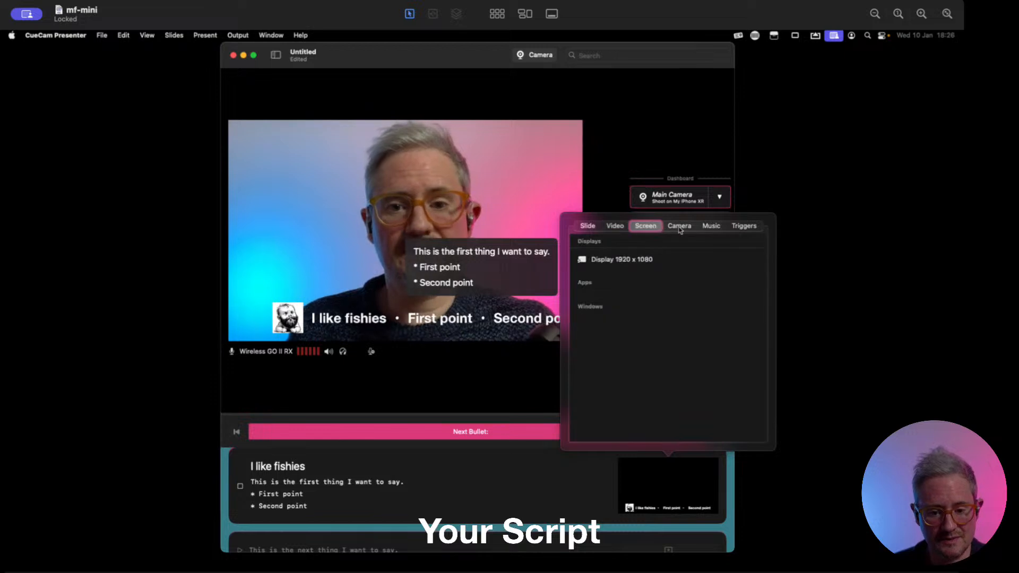
left_click(680, 227)
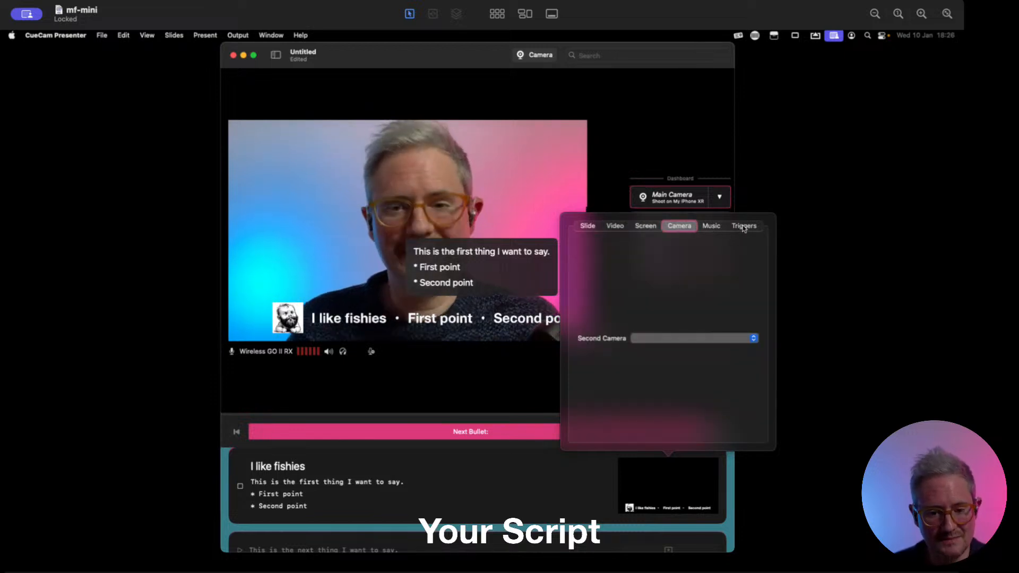
left_click(711, 226)
left_click(744, 226)
left_click(584, 226)
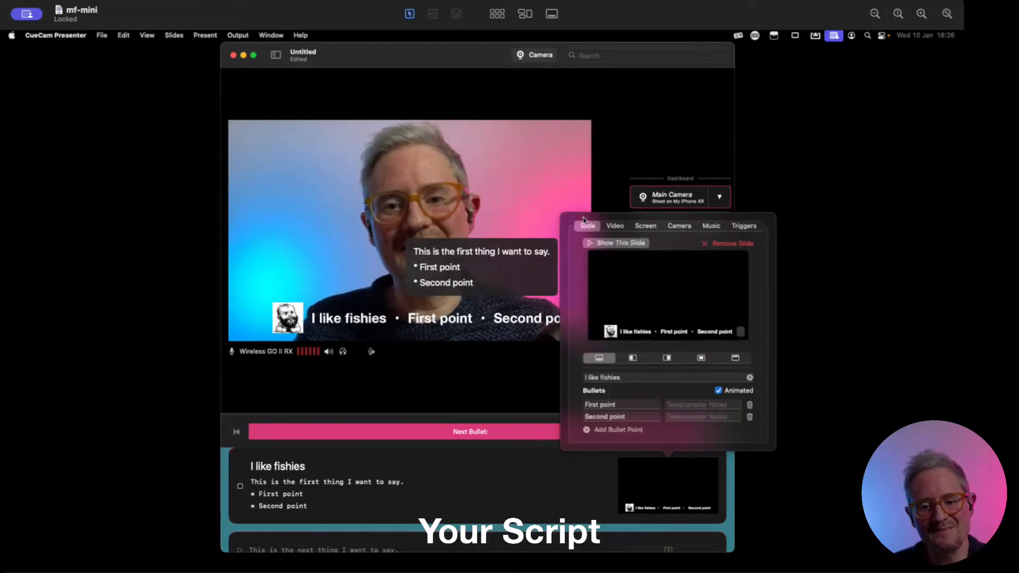
Step: Look at the main camera's source options and shrink the camera preview area to uncover the script cards
left_click(719, 197)
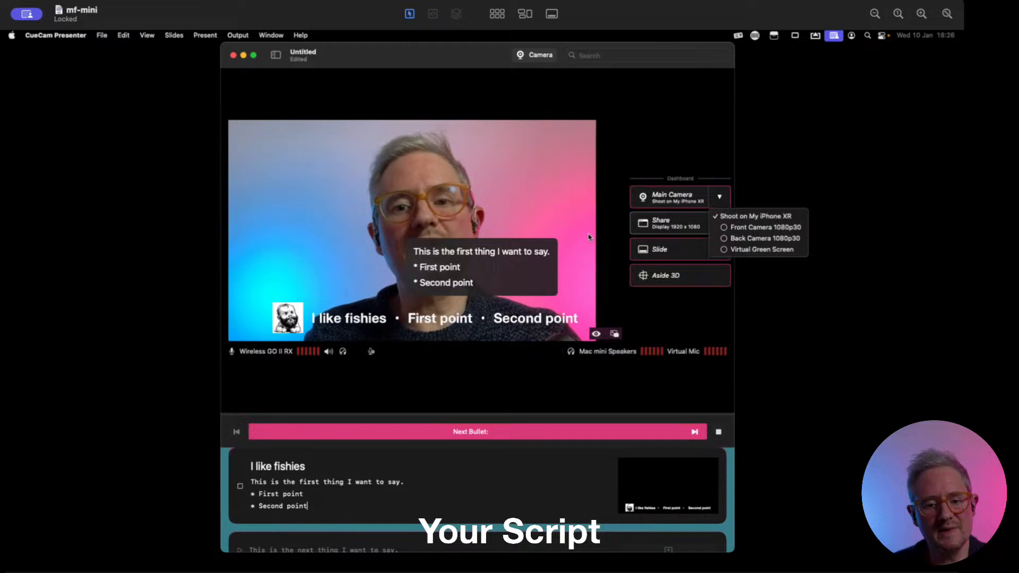
left_click(675, 366)
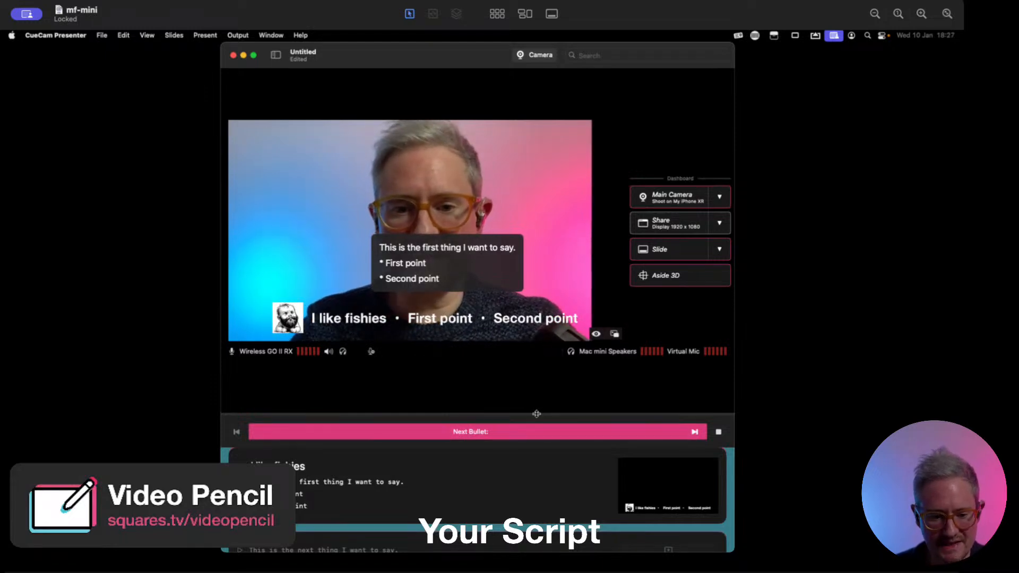
left_click_drag(536, 414, 539, 289)
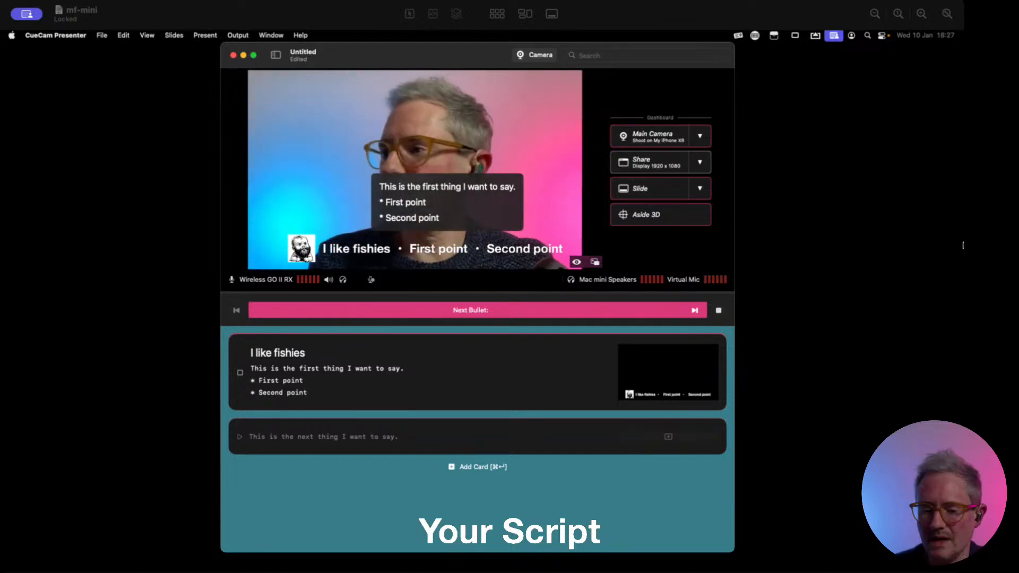
Step: Look over the first card's slide settings again and demonstrate the script window's Camera control
left_click(667, 369)
left_click(661, 376)
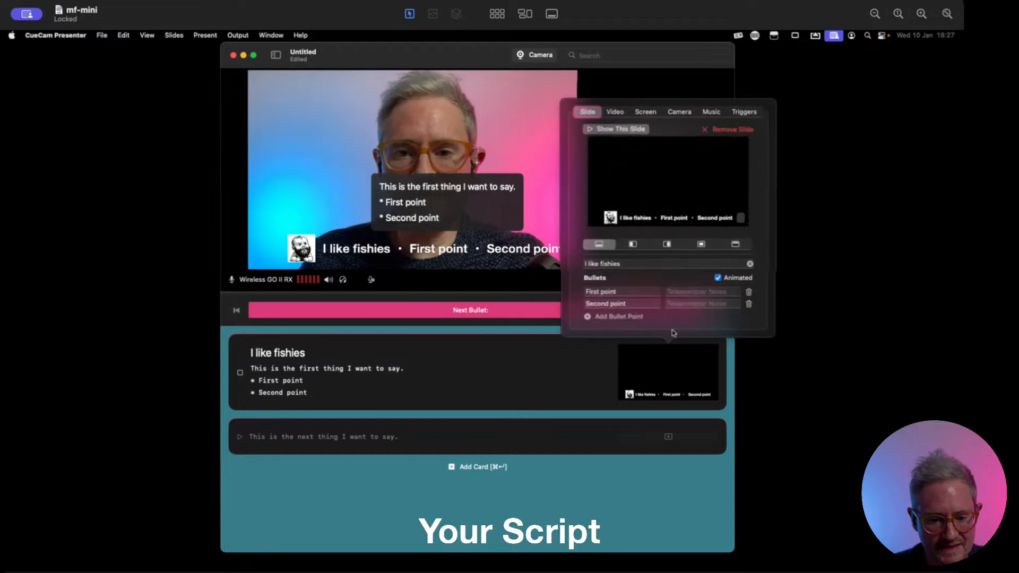
left_click(541, 117)
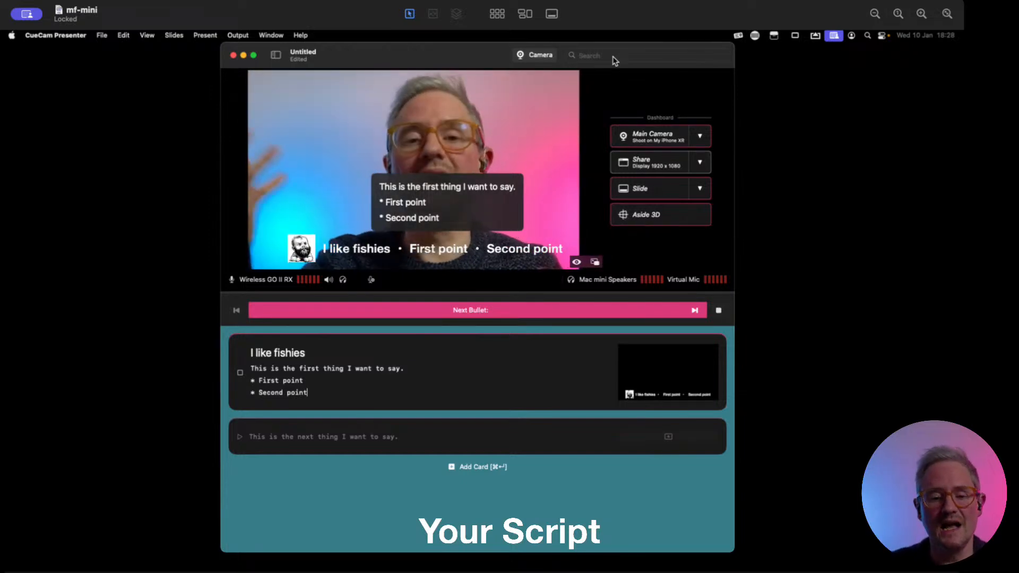
left_click(538, 56)
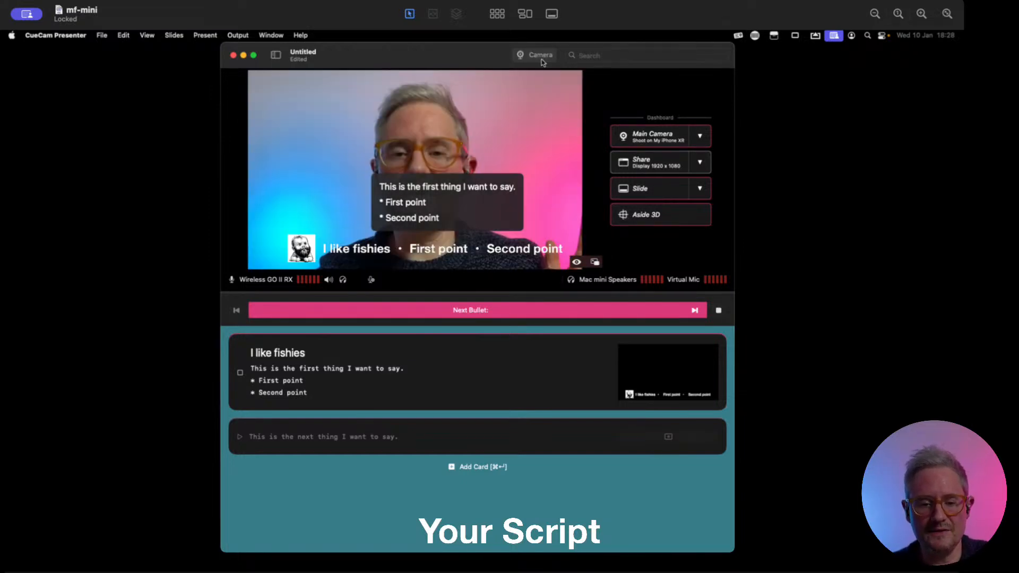
left_click(520, 58)
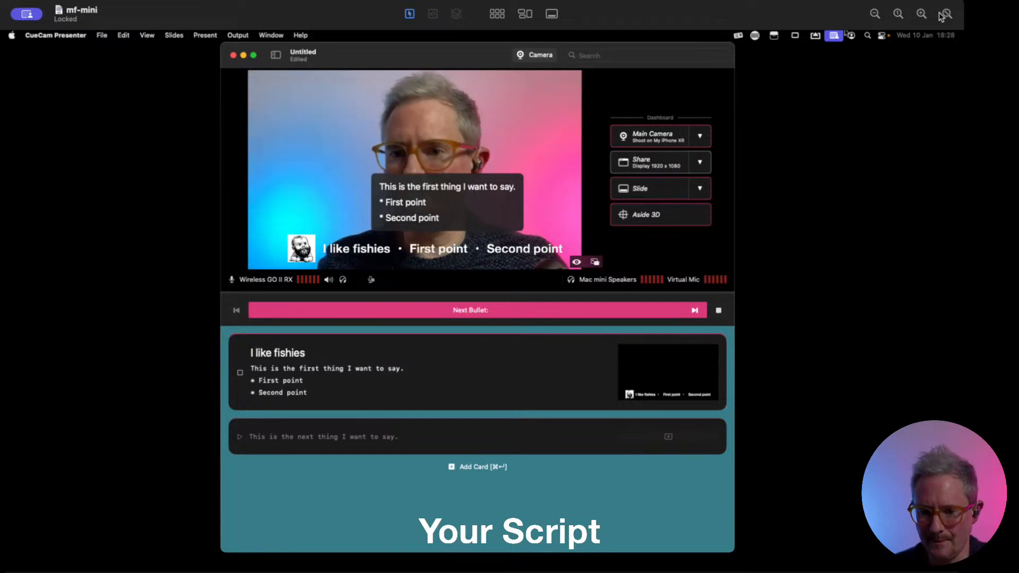
Step: Examine the two small controls at the preview's lower corner up close and try the eye control
left_click(921, 14)
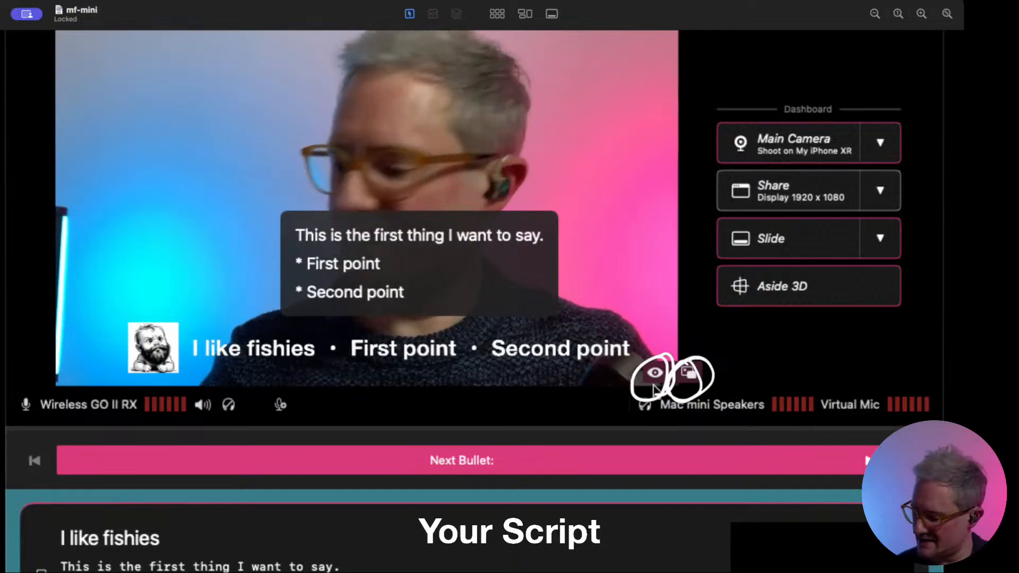
left_click(875, 15)
left_click(874, 14)
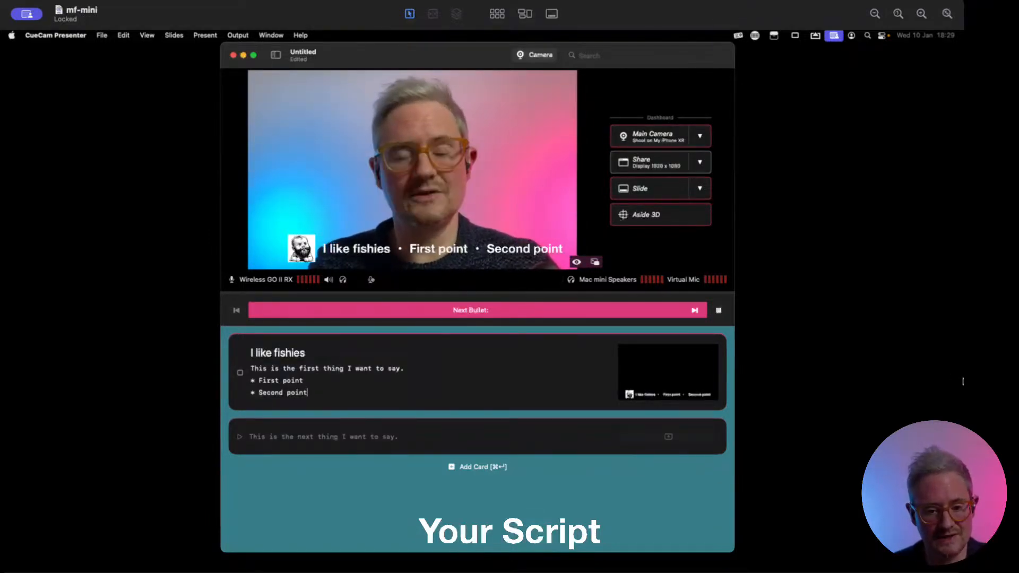
left_click(576, 264)
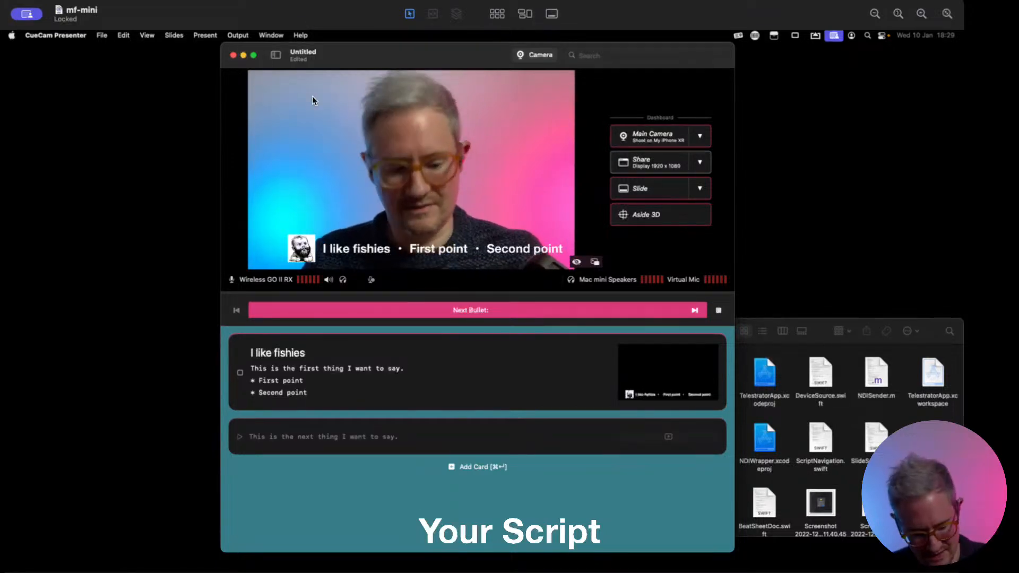
Step: Open the teleprompter in its own HUD window and arrange it beside the script window
key("super+t")
left_click_drag(447, 200, 292, 63)
left_click_drag(356, 56, 598, 56)
left_click_drag(327, 62, 278, 46)
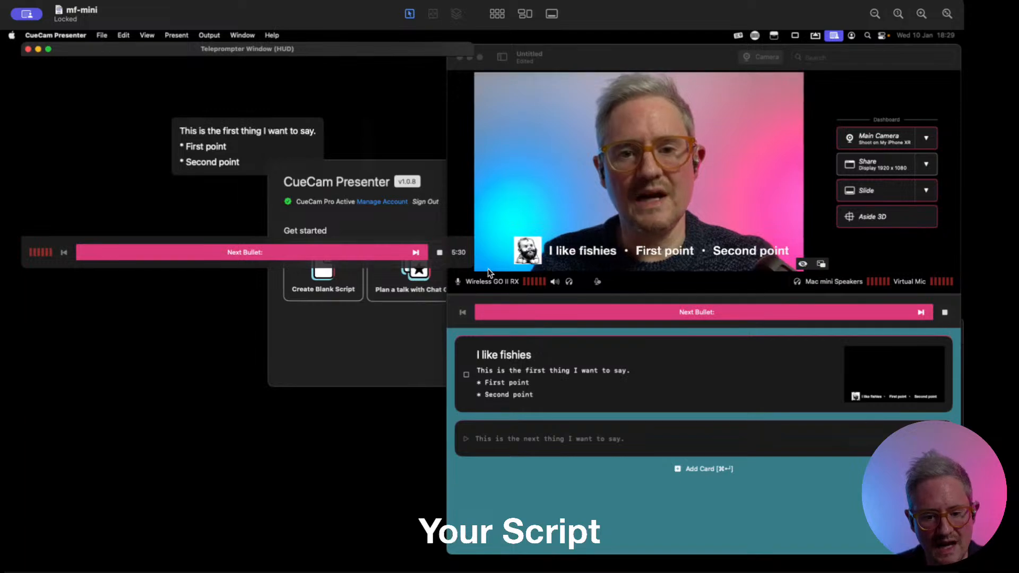
left_click(624, 45)
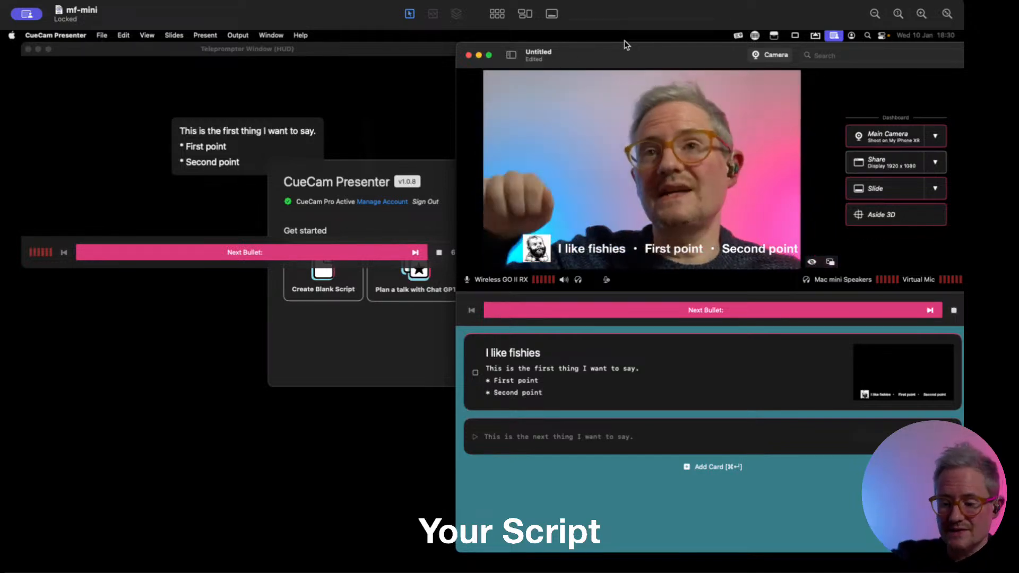
Step: Hide the camera preview in the script window and close the welcome window behind the teleprompter HUD
left_click(771, 54)
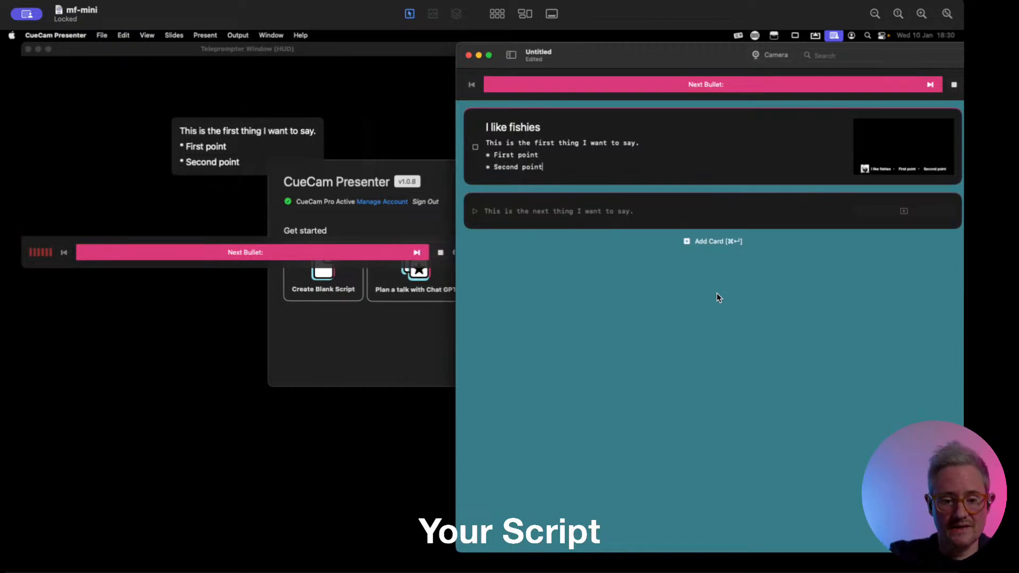
left_click_drag(271, 55, 272, 80)
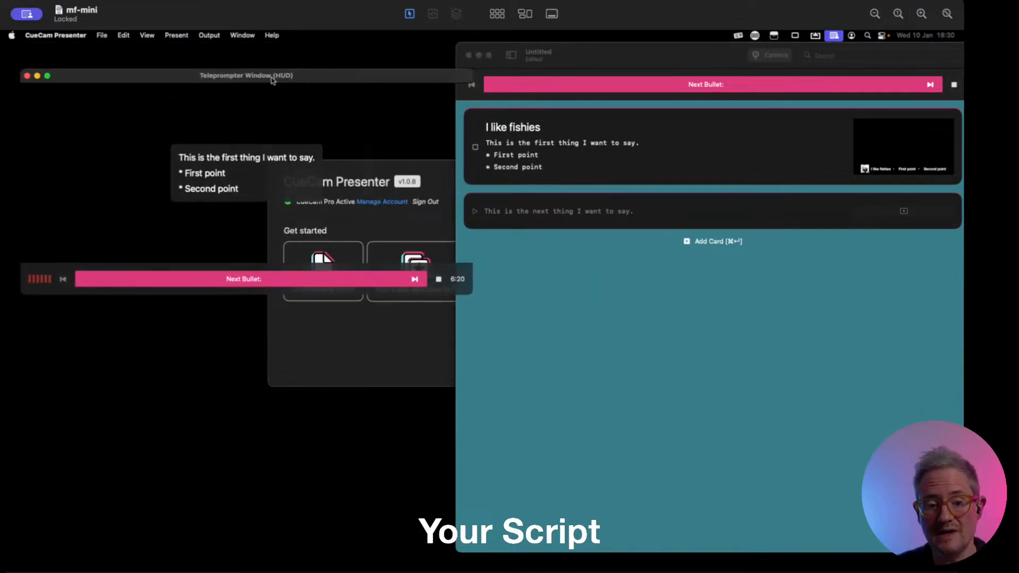
left_click(428, 345)
left_click(275, 167)
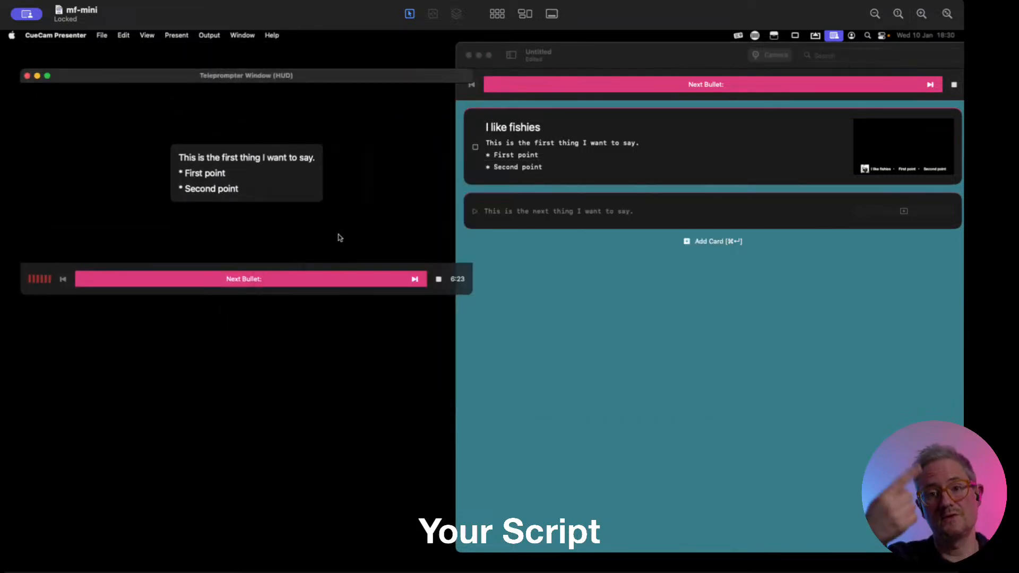
mouse_move(291, 77)
left_mouse_down()
mouse_move(381, 98)
mouse_move(701, 91)
mouse_move(764, 336)
mouse_move(727, 293)
mouse_move(339, 67)
mouse_move(453, 141)
mouse_move(735, 178)
mouse_move(321, 190)
mouse_move(441, 157)
mouse_move(446, 136)
mouse_move(368, 120)
mouse_move(271, 63)
mouse_move(291, 63)
left_mouse_up()
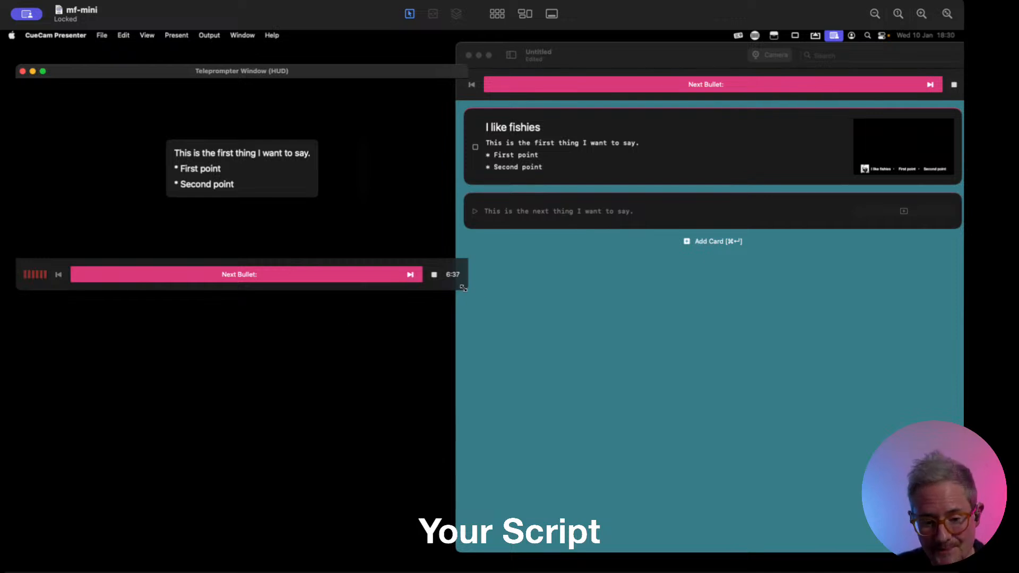
Step: Enlarge the teleprompter HUD window and include the camera in the desktop HUD
left_click_drag(463, 288, 517, 362)
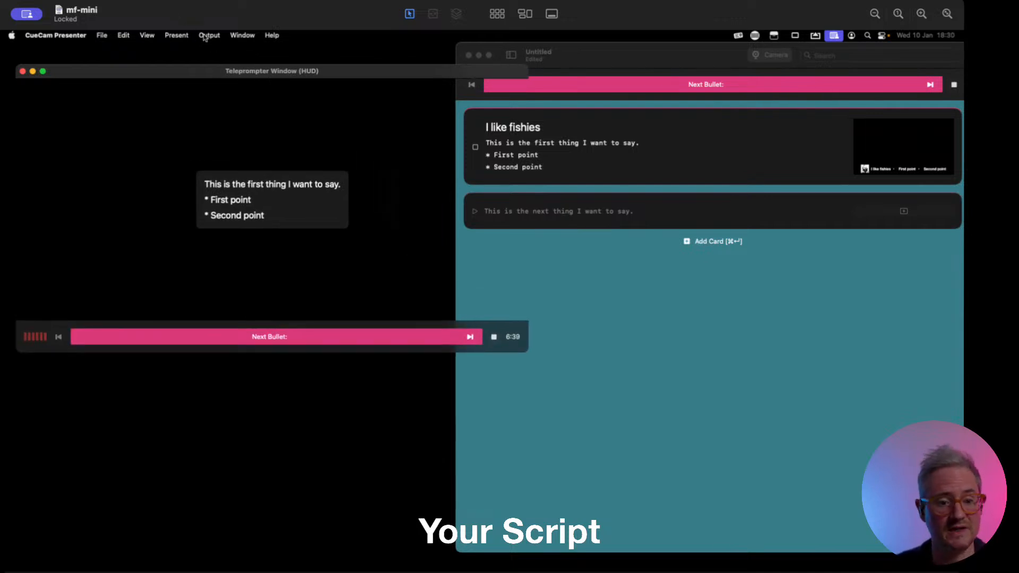
left_click(147, 35)
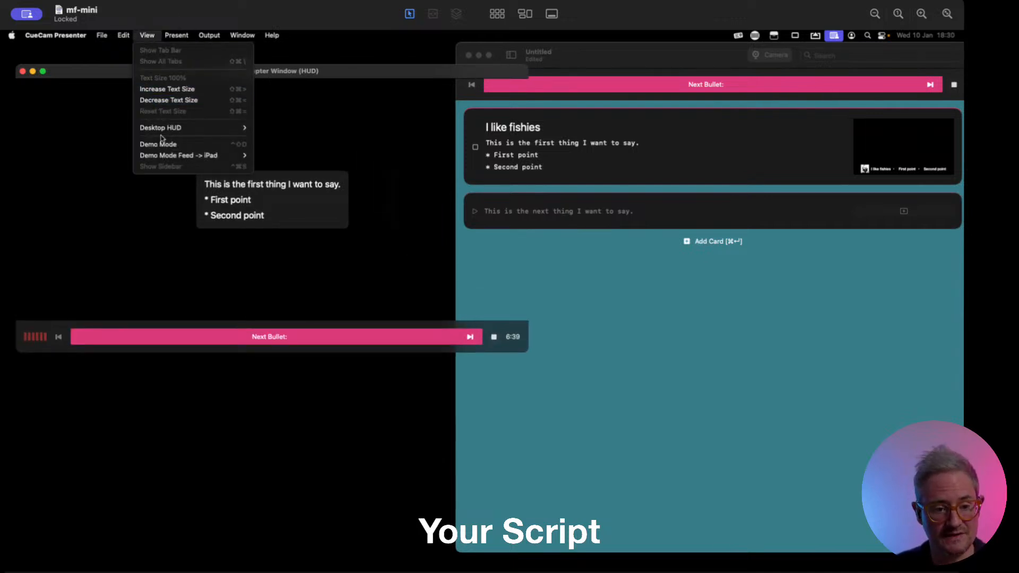
mouse_move(166, 130)
left_click(345, 129)
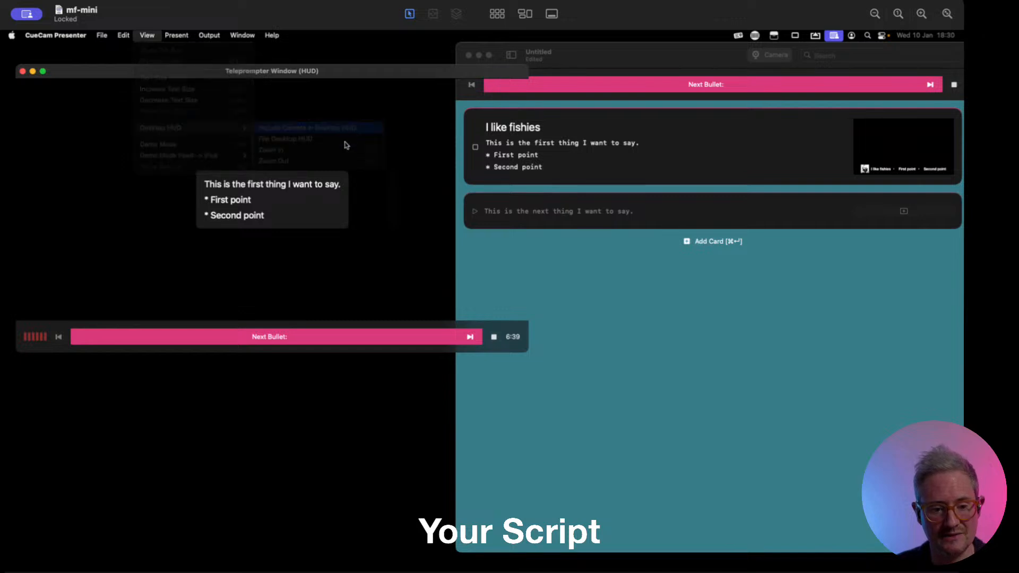
Step: Demonstrate resizing the teleprompter HUD up to nearly full screen, and leave it small beside the script window
left_click_drag(328, 71, 347, 56)
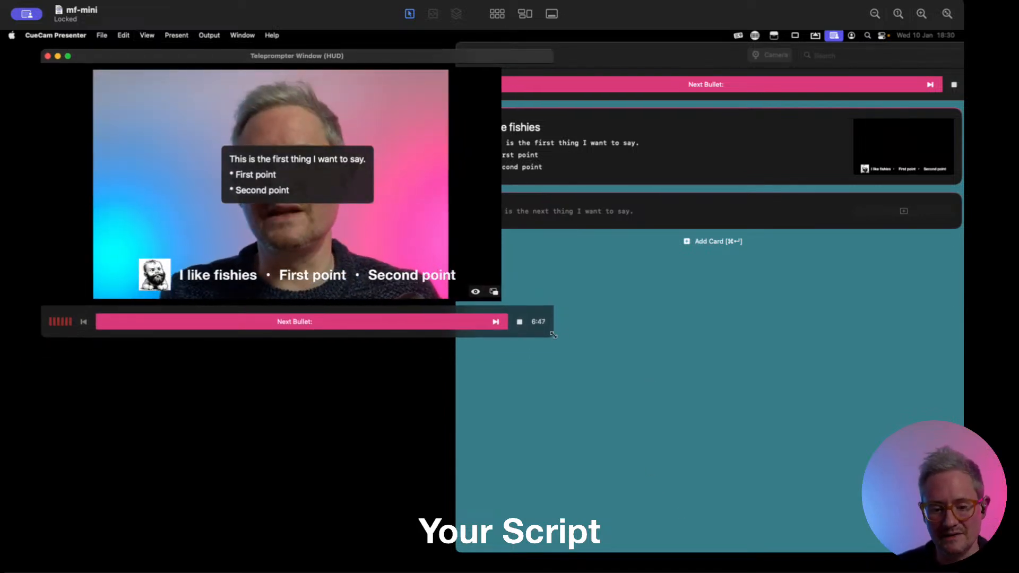
left_click_drag(811, 533, 883, 567)
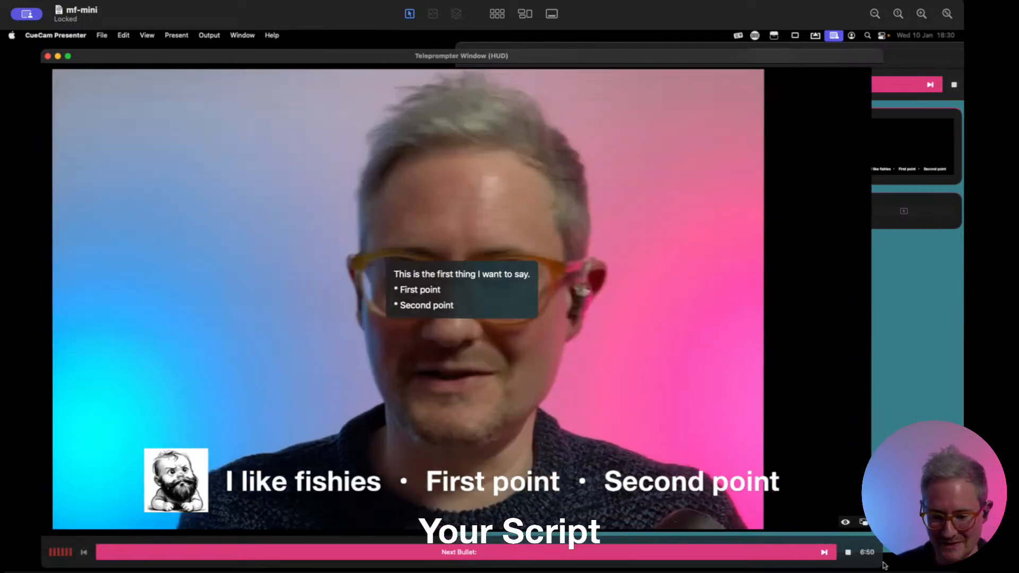
left_click_drag(880, 562, 470, 275)
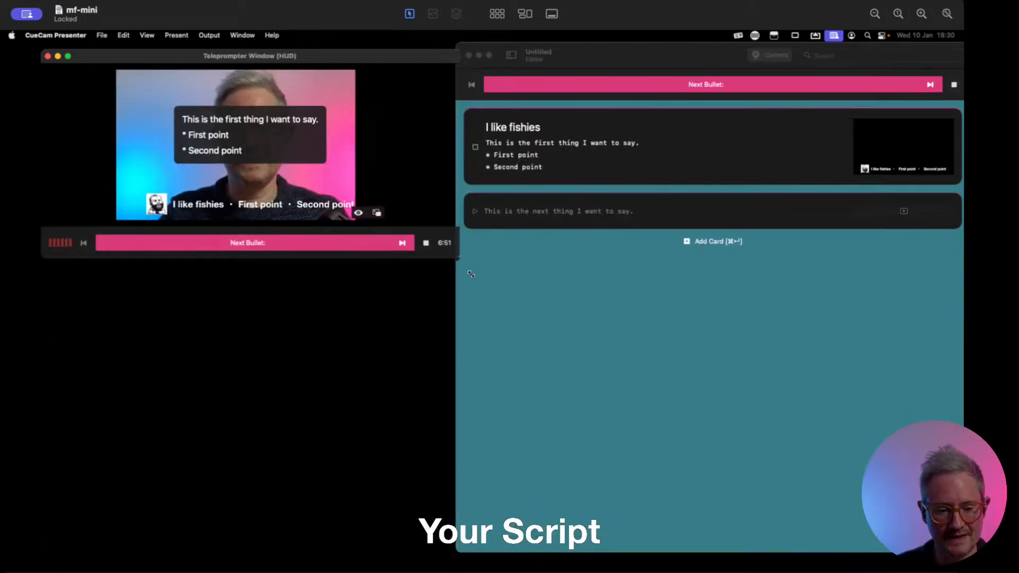
left_click_drag(344, 61, 318, 57)
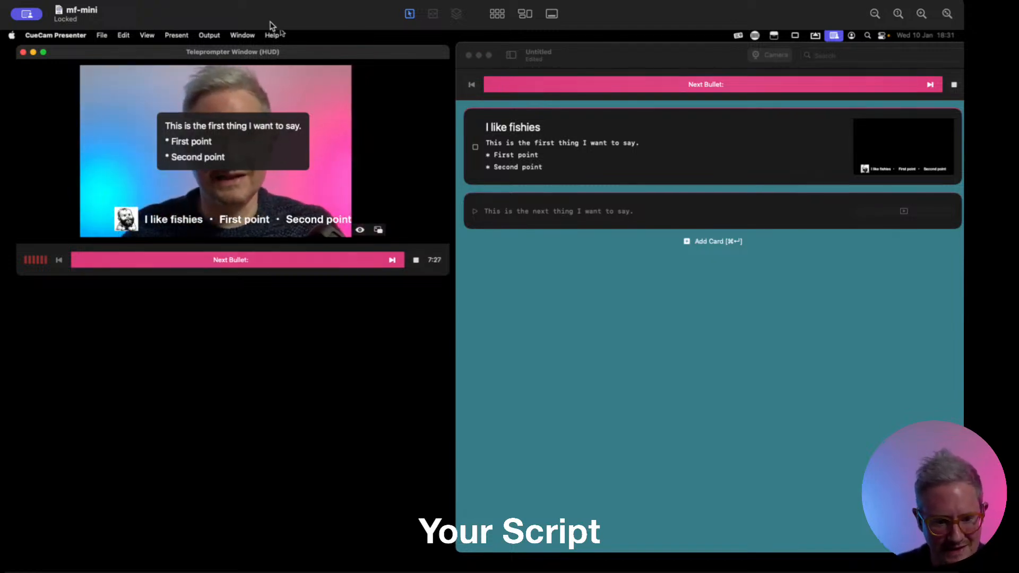
mouse_move(293, 52)
left_mouse_down()
mouse_move(269, 64)
mouse_move(298, 49)
mouse_move(289, 49)
left_mouse_up()
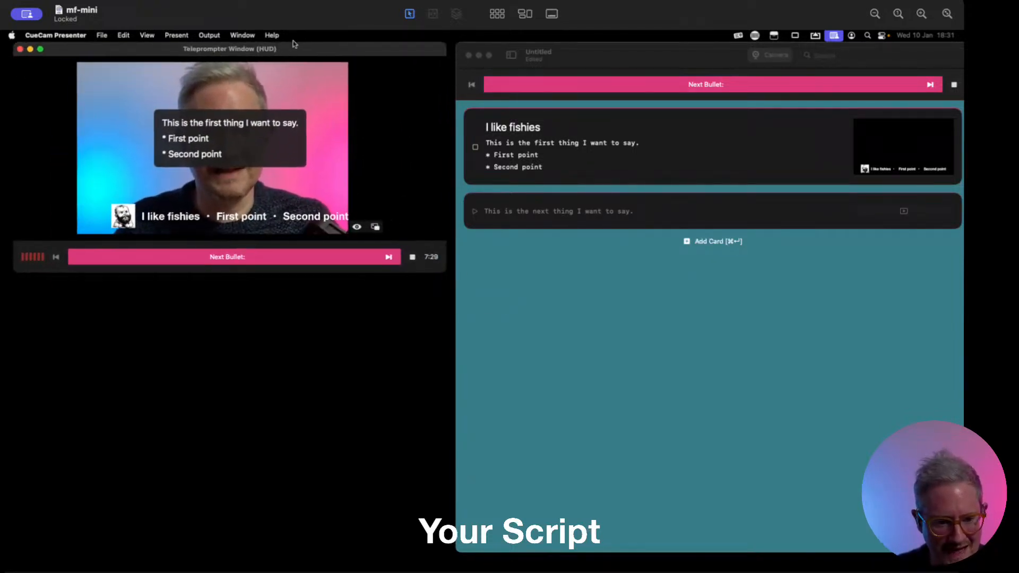
left_click(646, 59)
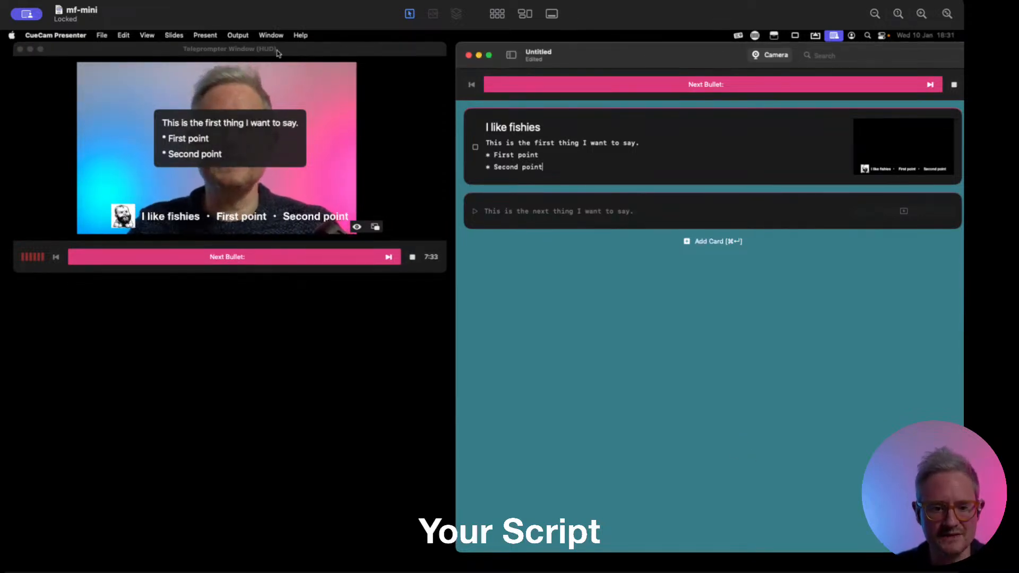
left_click_drag(278, 53, 289, 70)
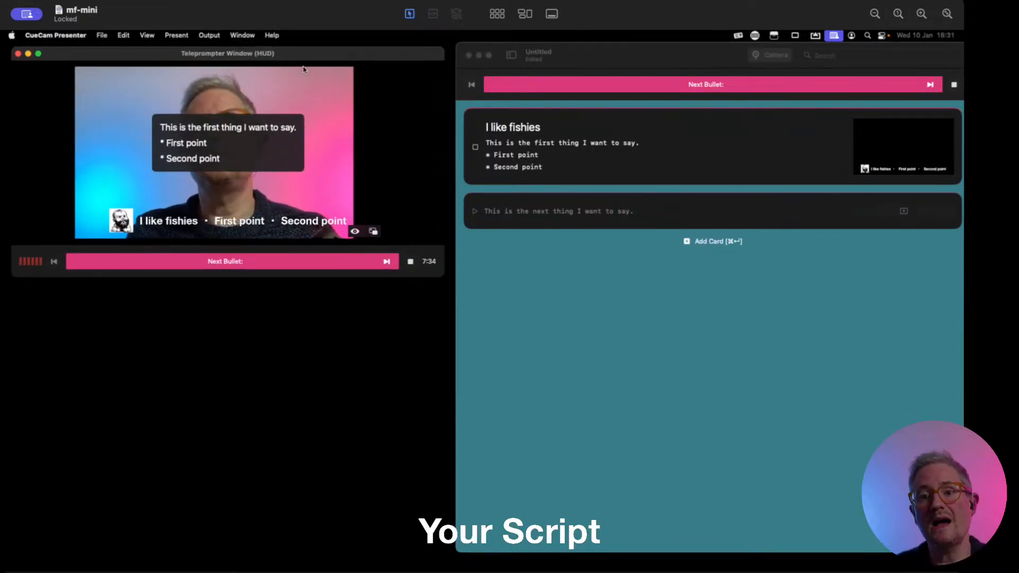